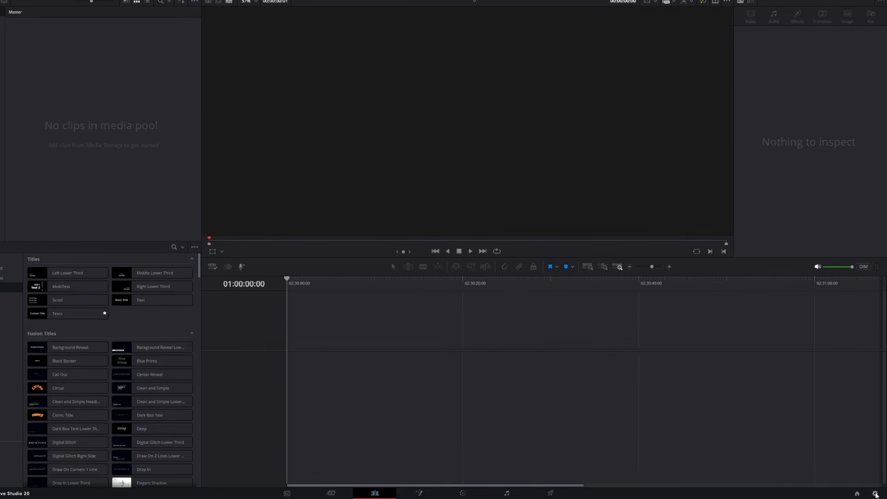
Step: Check the timeline resolution and frame rate in the project settings, and look over the projects in the project manager
click(875, 492)
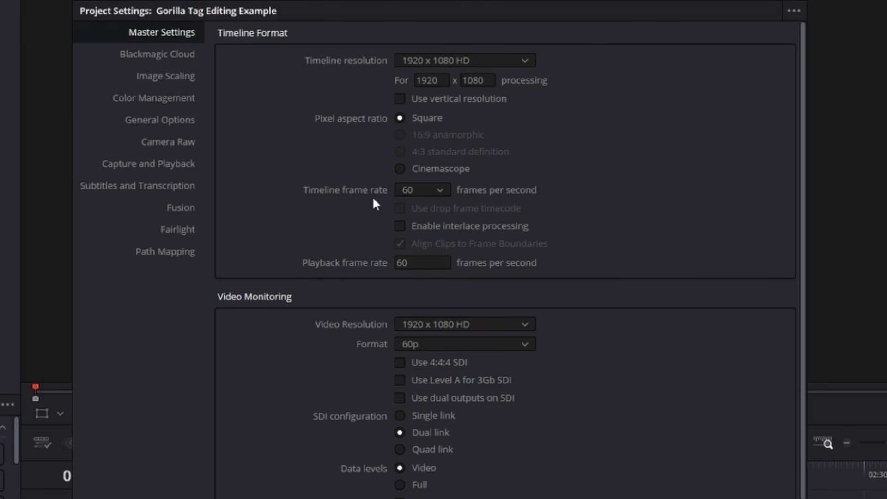
click(400, 190)
click(420, 186)
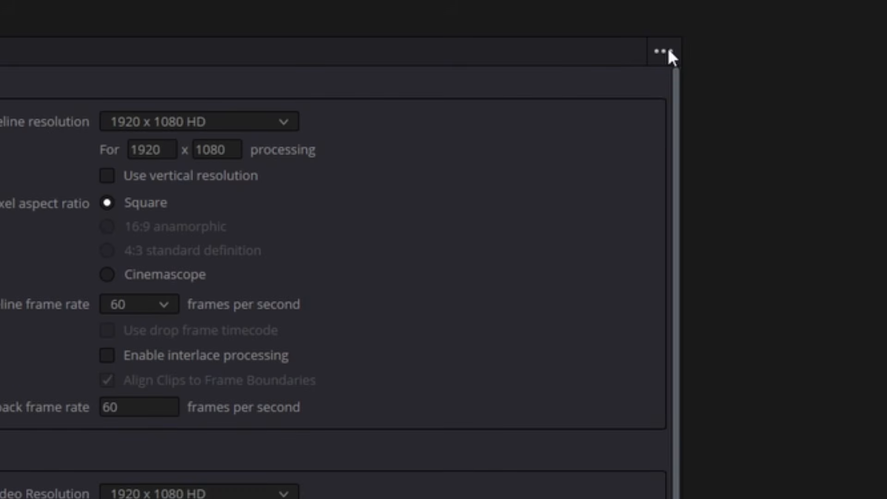
click(665, 50)
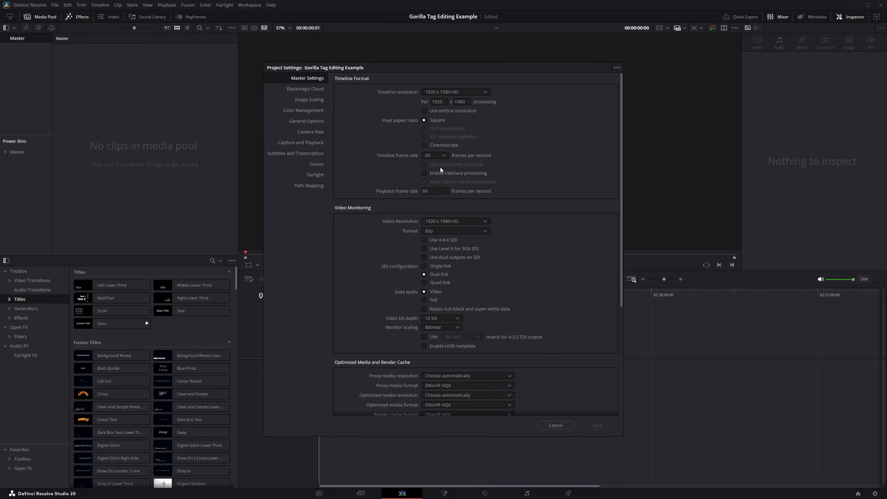
click(555, 425)
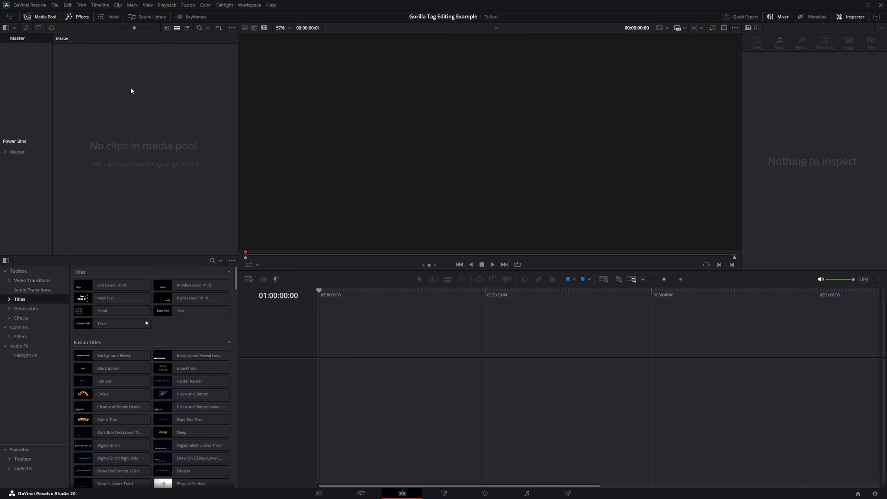
key(shift+1)
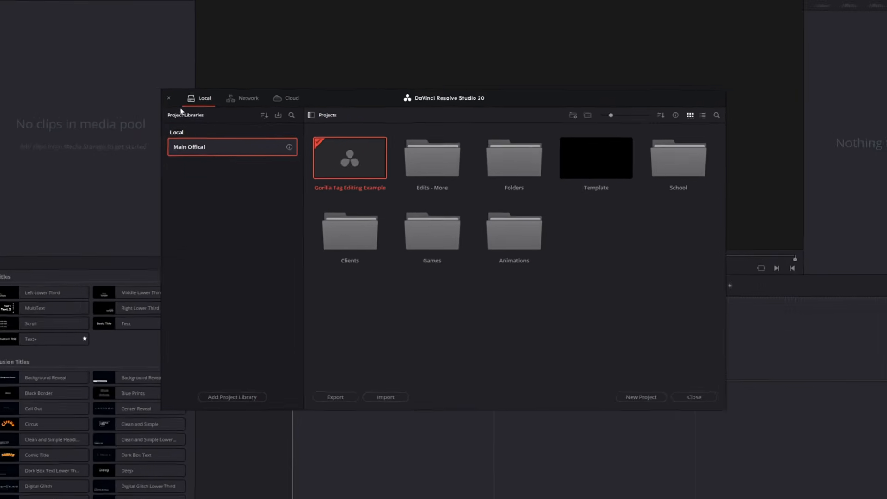
click(169, 98)
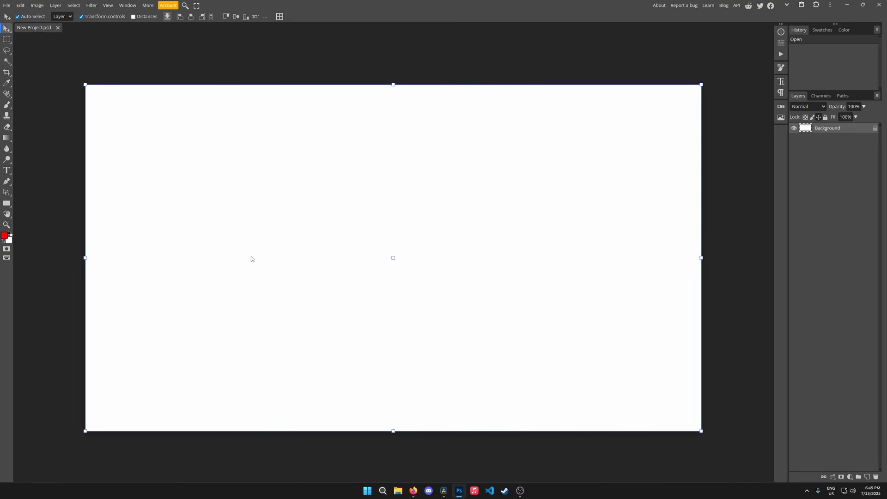
Step: Switch to the image editor and start a text layer on the blank New Project.psd canvas
key(t)
click(203, 171)
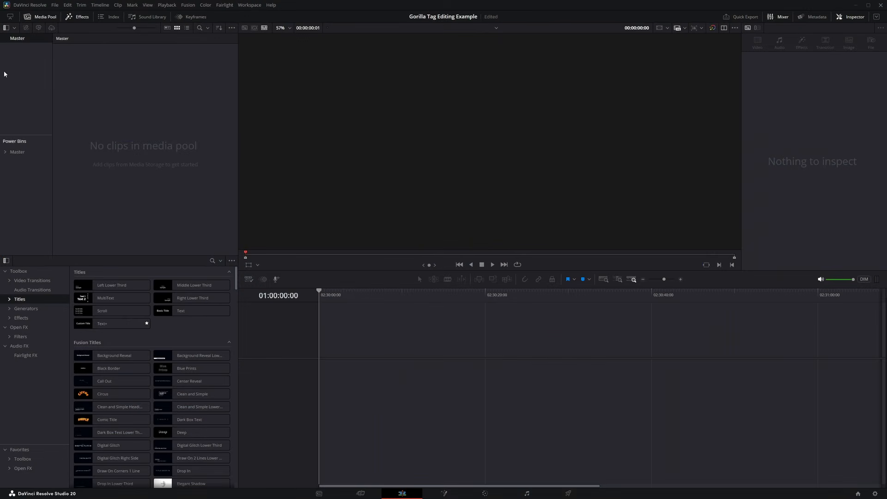
Step: Import the Gorilla Tag Secrets thumbnail image into the media pool and reopen the Gorilla Tag Editing Example project from the project manager
key(ctrl+i)
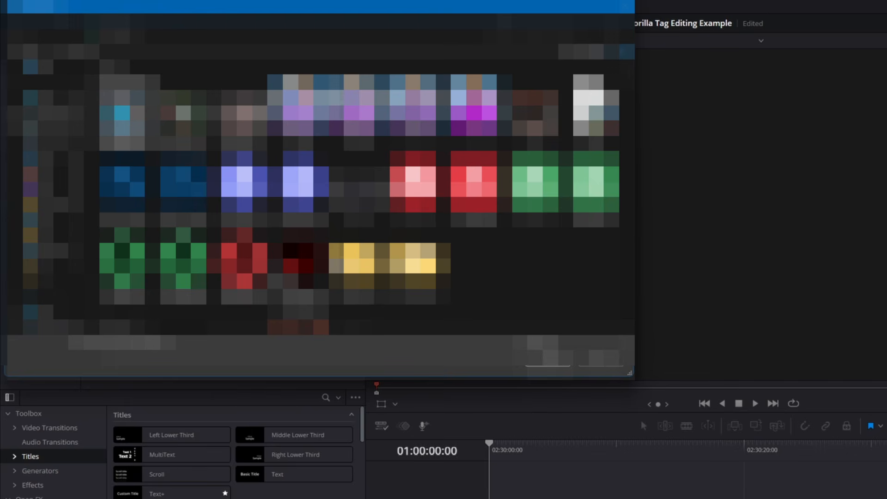
double_click(113, 115)
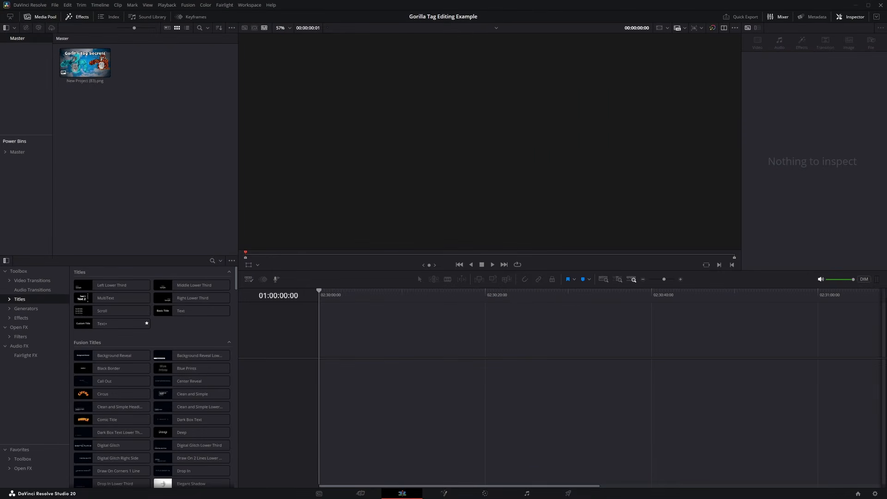
click(859, 493)
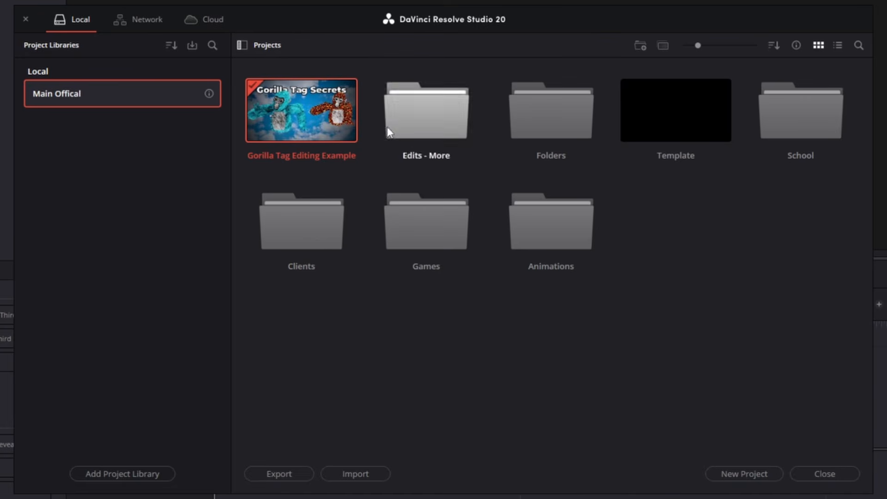
double_click(296, 121)
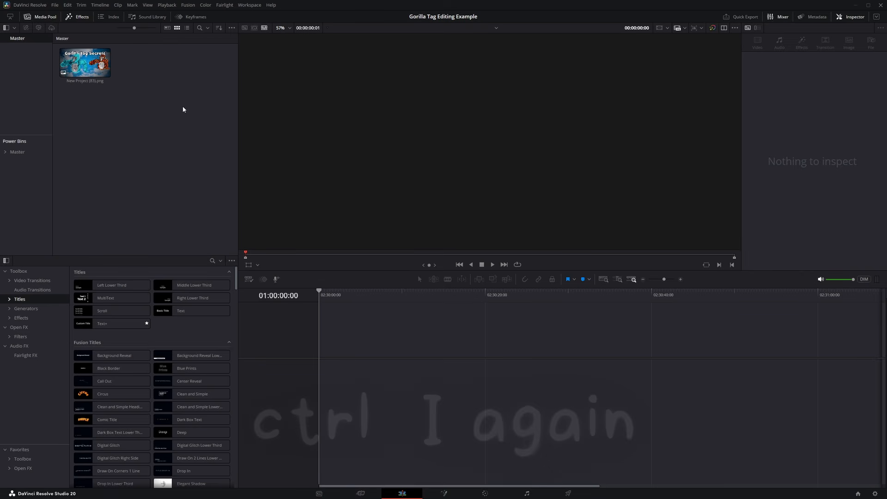
Step: Import the recording Gorilla Tag_2025-07-13_18-31-22.mp4 and place it at the start of a new timeline
key(ctrl+i)
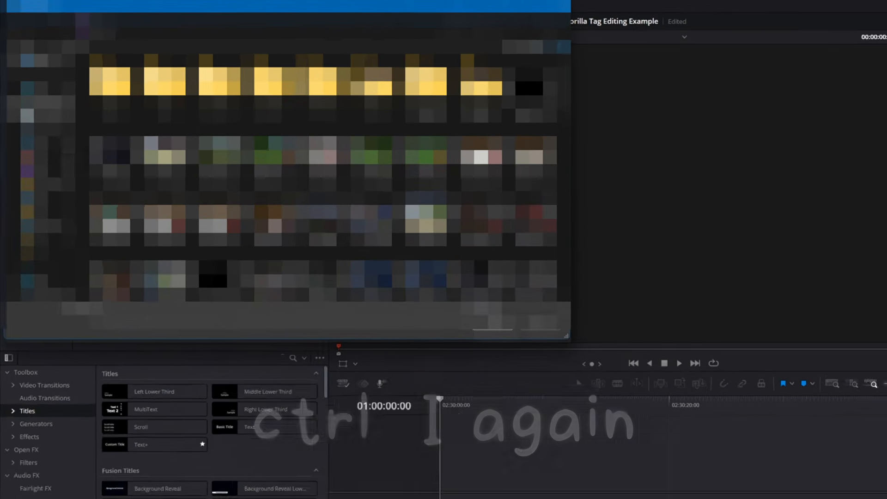
double_click(172, 108)
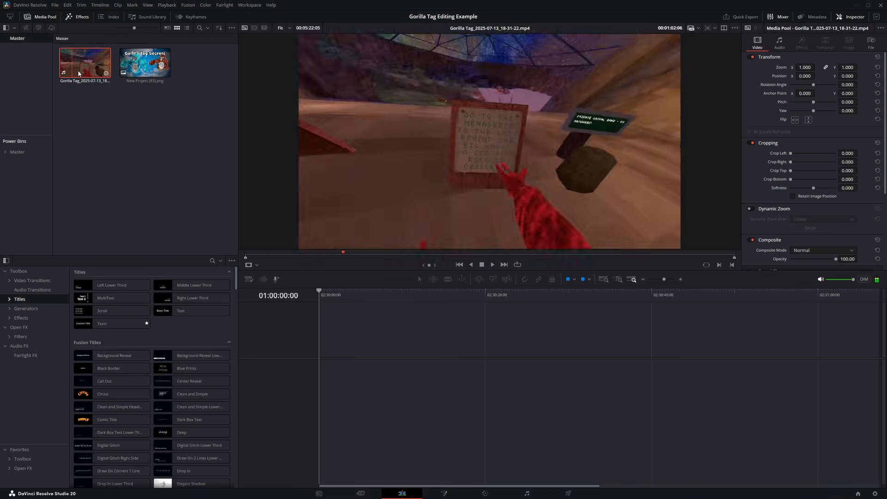
drag(87, 66, 344, 381)
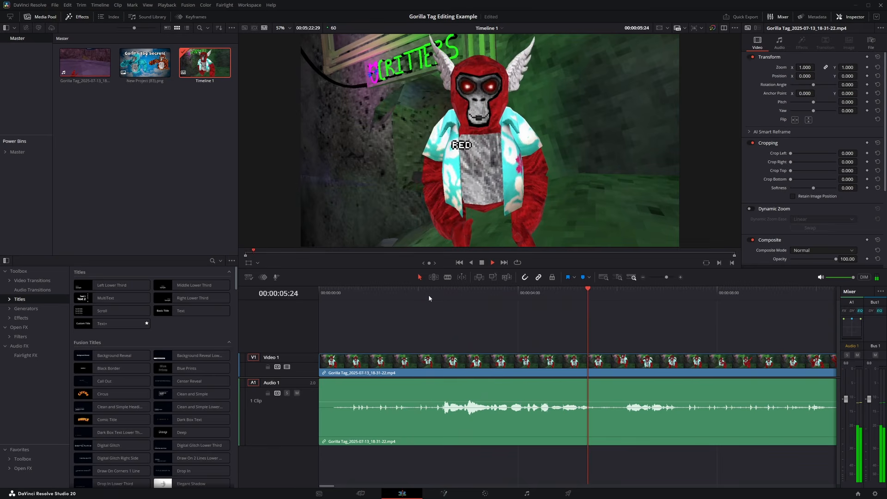
Step: Split the gameplay clip at 00:00:02:27 and remove the section before the cut
key(space)
drag(601, 295, 442, 293)
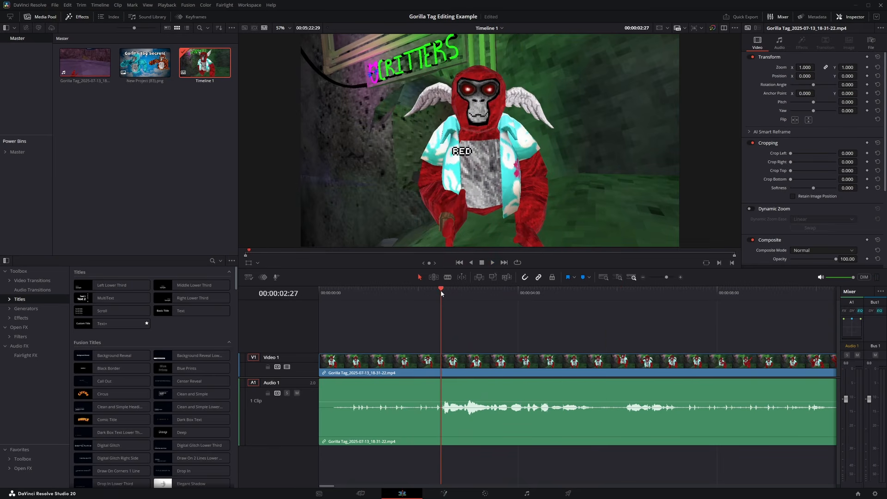
key(ctrl+b)
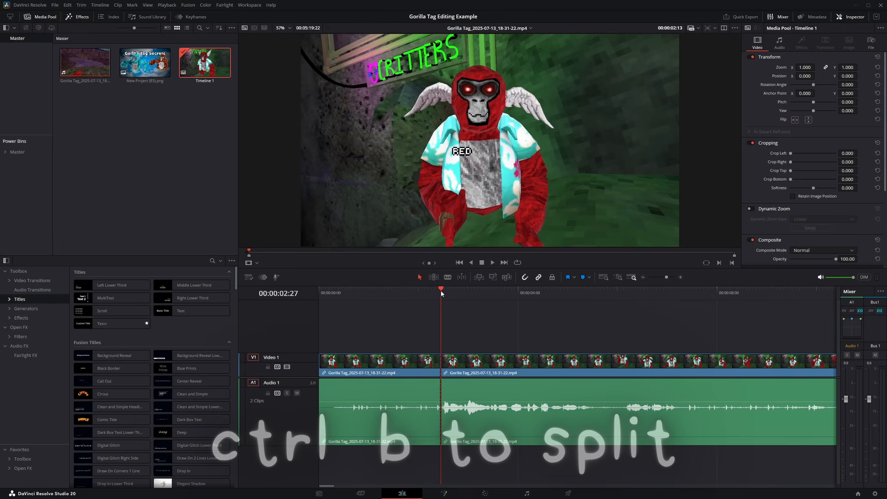
click(390, 371)
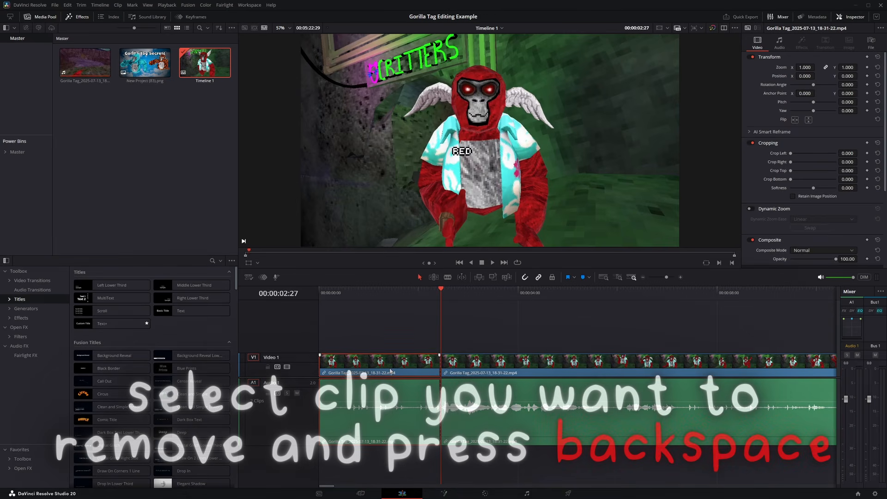
key(BackSpace)
Step: Split the clip on both sides of the silent stretch ending at 00:00:03:42 and delete that section
key(shift+z)
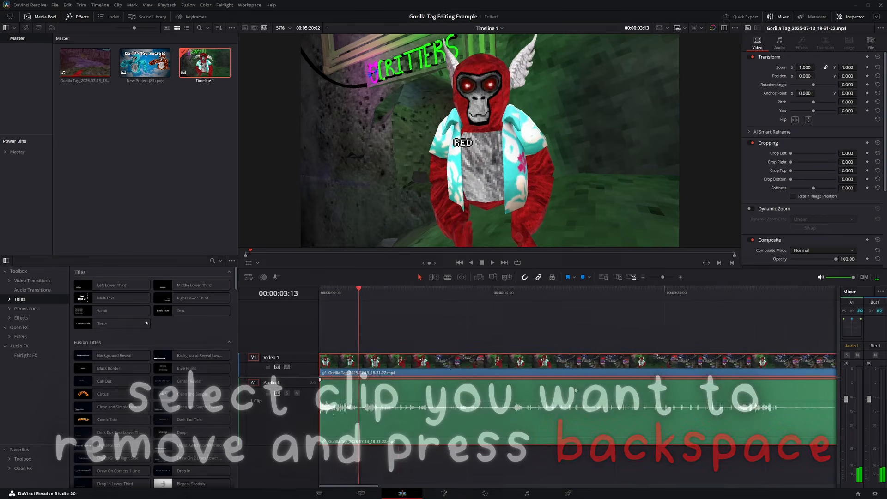
scroll(478, 362, up, 5)
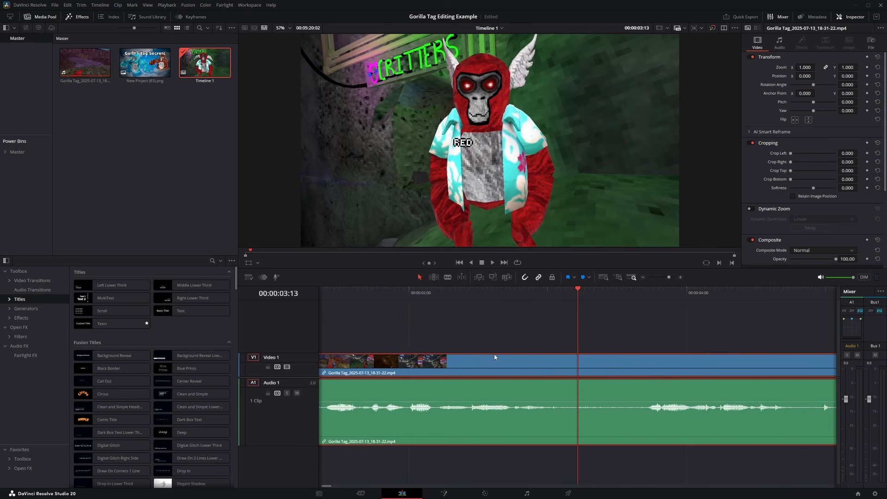
drag(581, 295, 645, 292)
key(ctrl+b)
key(ctrl+b)
click(590, 370)
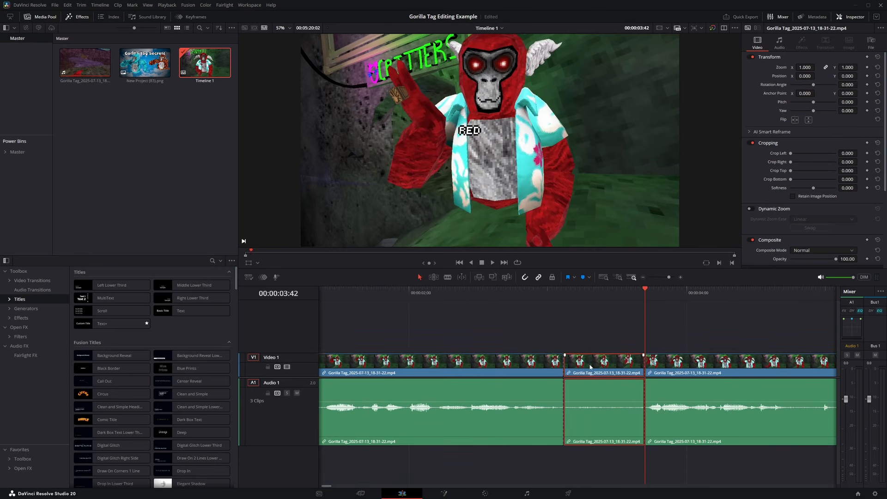
key(Delete)
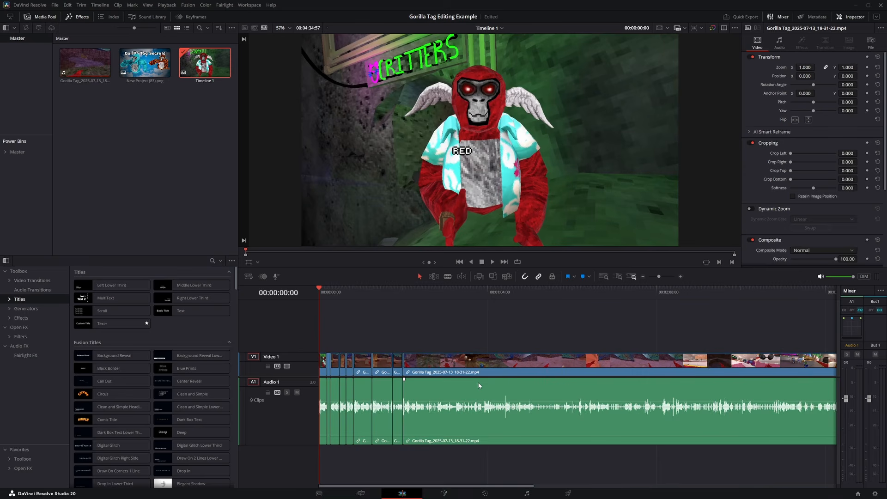
Step: Add a Text+ title above the first clip at the timeline start and set its text to "here is a subtitle"
key(shift+z)
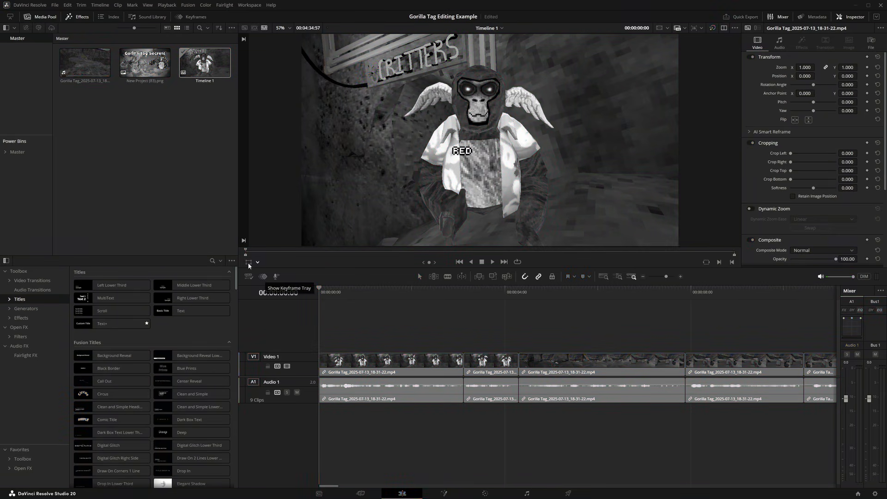
drag(113, 323, 322, 348)
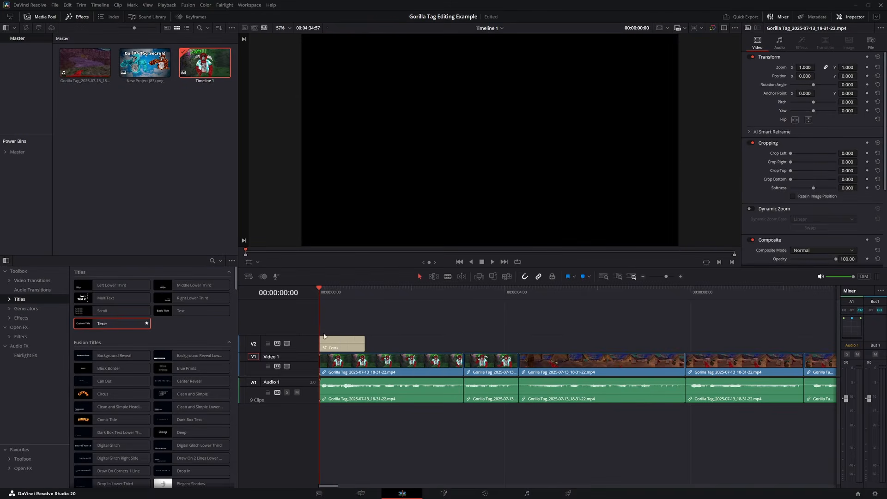
click(779, 112)
key(ctrl+a)
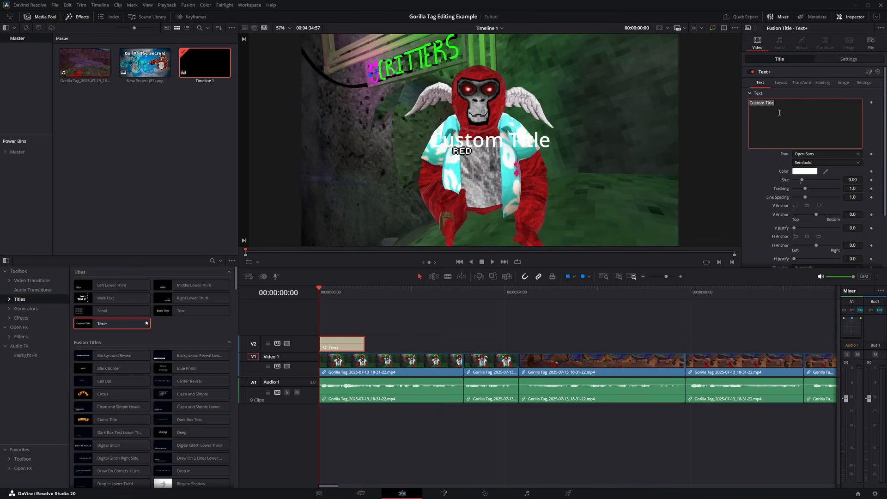
text(here is a subtitle)
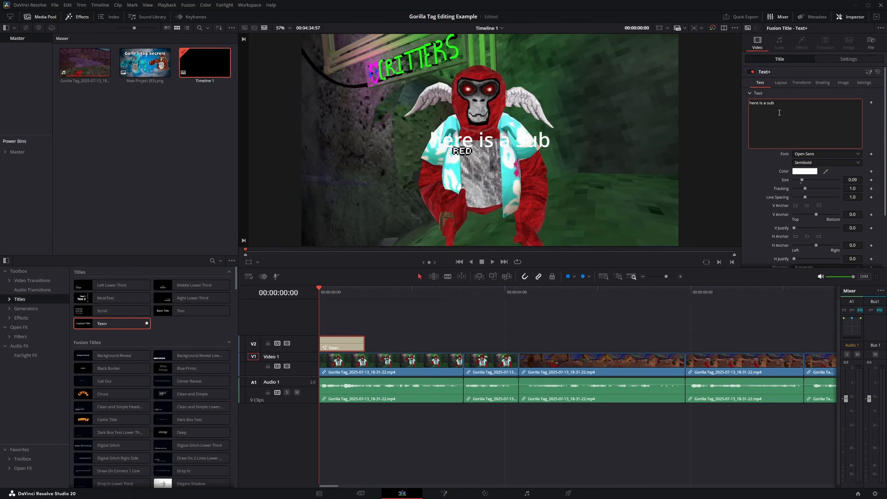
Step: Lower the subtitle to the bottom of the frame, preview it briefly, and delete the title from the timeline
click(849, 59)
drag(847, 91, 827, 91)
click(779, 59)
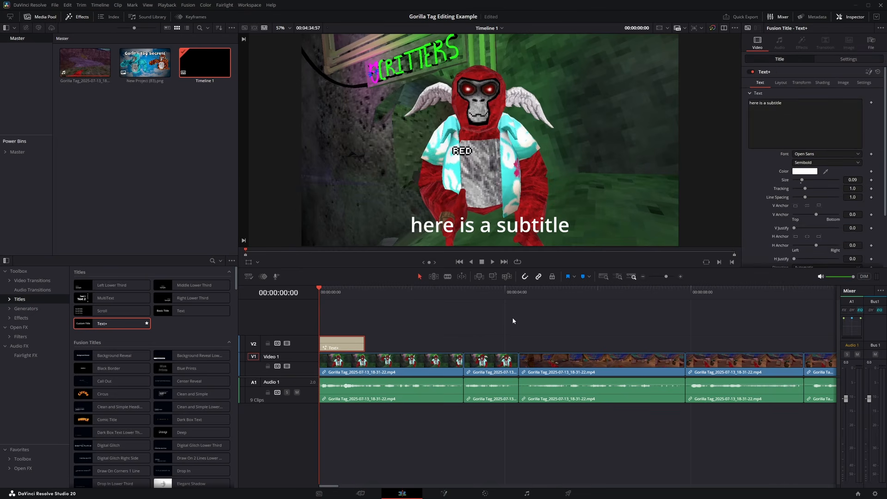
key(space)
key(space)
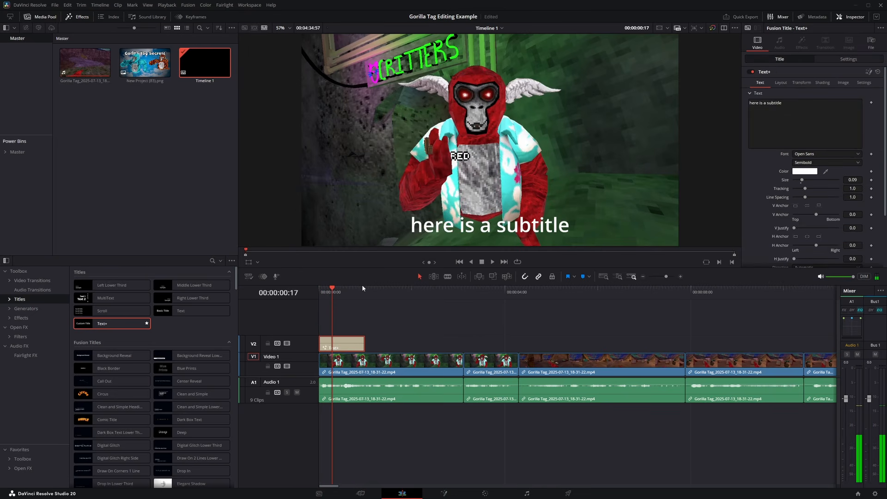
key(Delete)
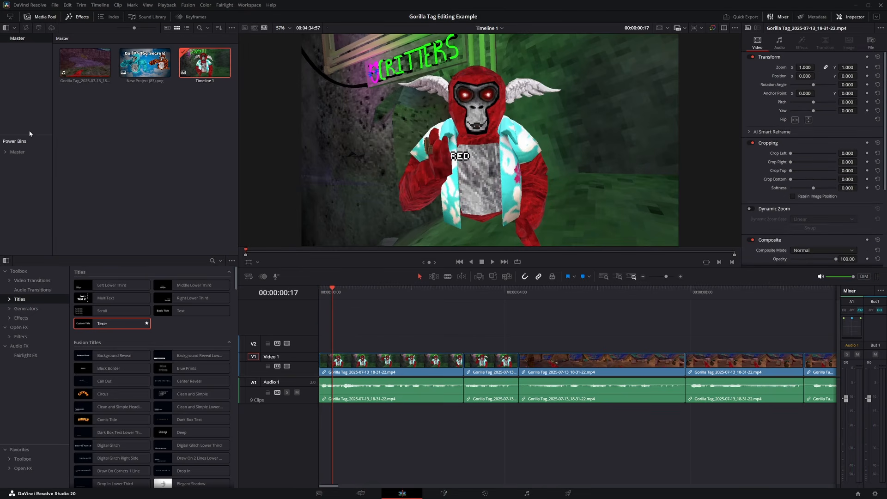
Step: Open the Red's Text Presets folder from the power bin's Presets and preview the 6purple preset
click(4, 152)
click(20, 180)
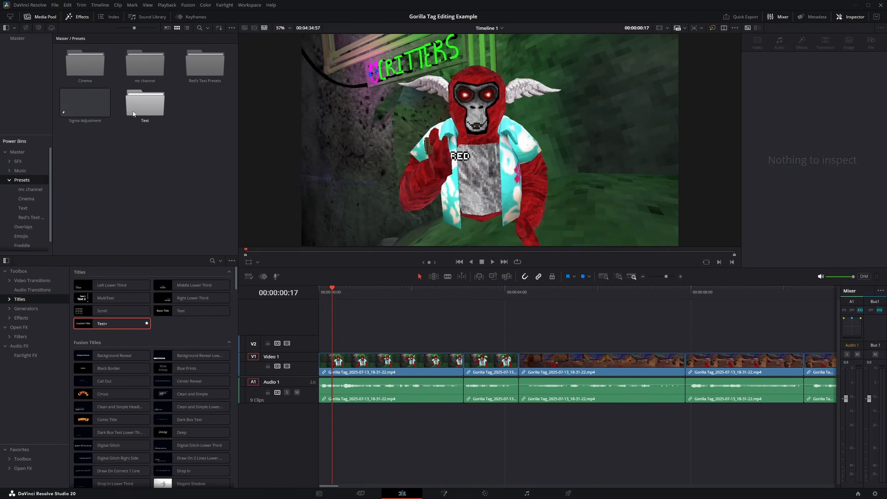
double_click(208, 66)
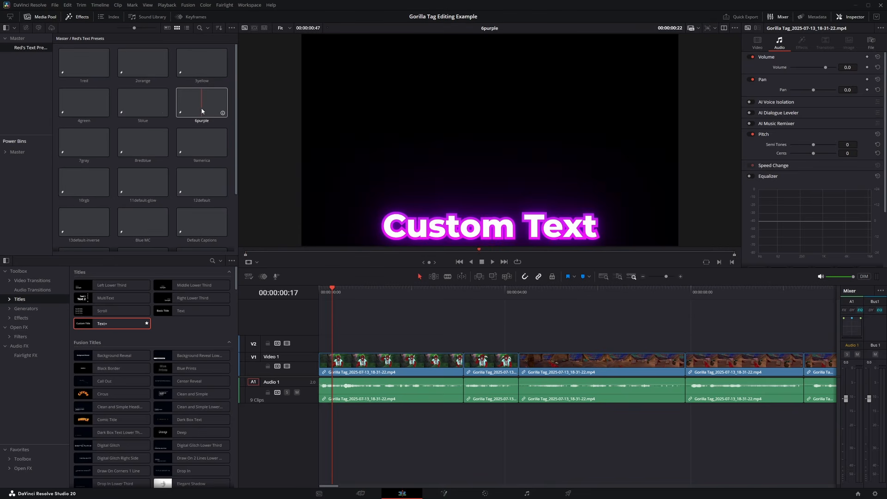
right_click(202, 111)
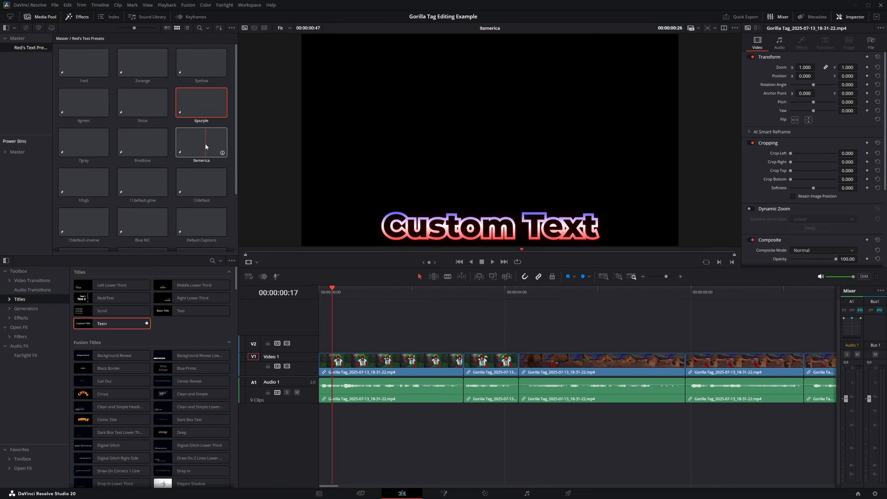
Step: Place the 1red text preset on video track 2 at the very start of the timeline
key(Home)
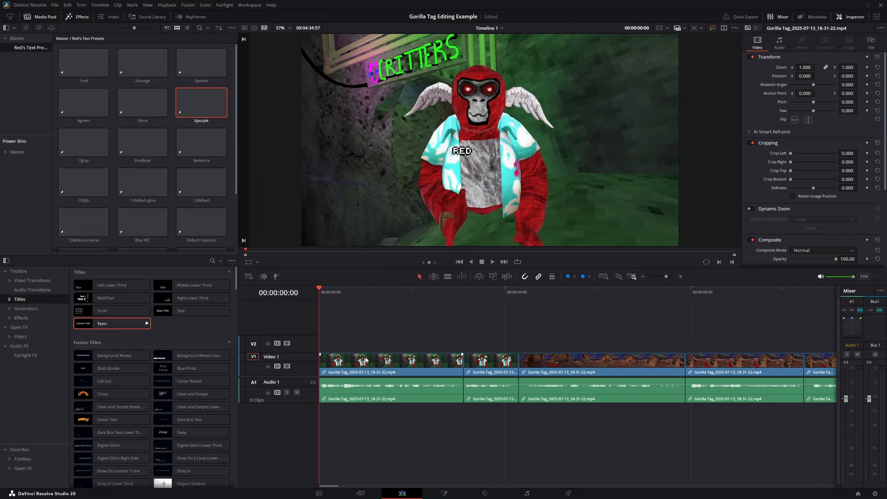
scroll(365, 360, up, 3)
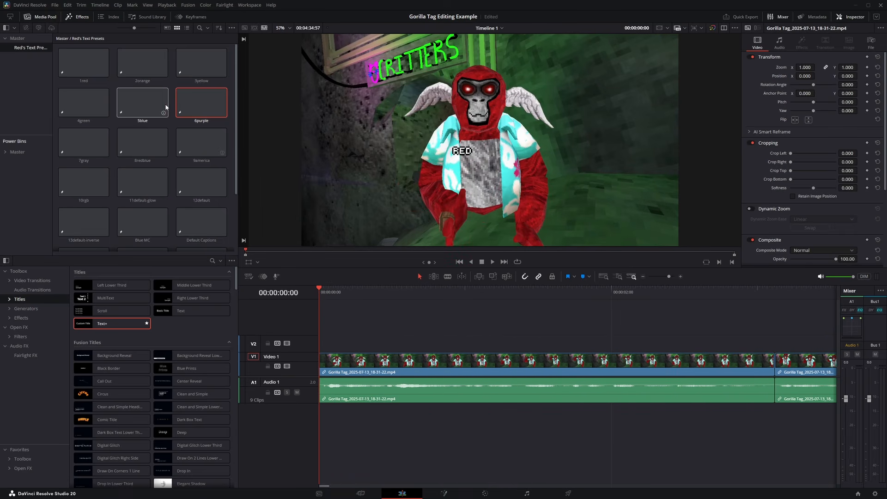
drag(74, 69, 329, 344)
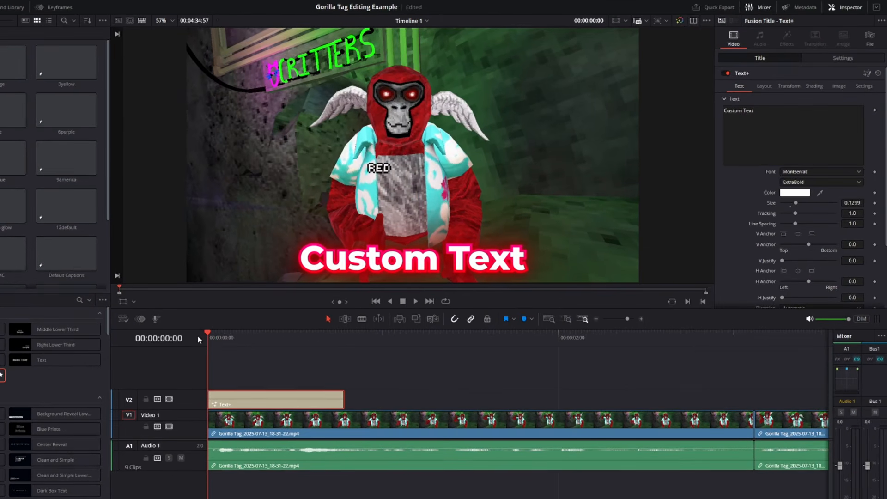
Step: Replace the first subtitle's placeholder text with "Hey guys,"
drag(207, 337, 255, 338)
click(767, 130)
key(ctrl+a)
text(He)
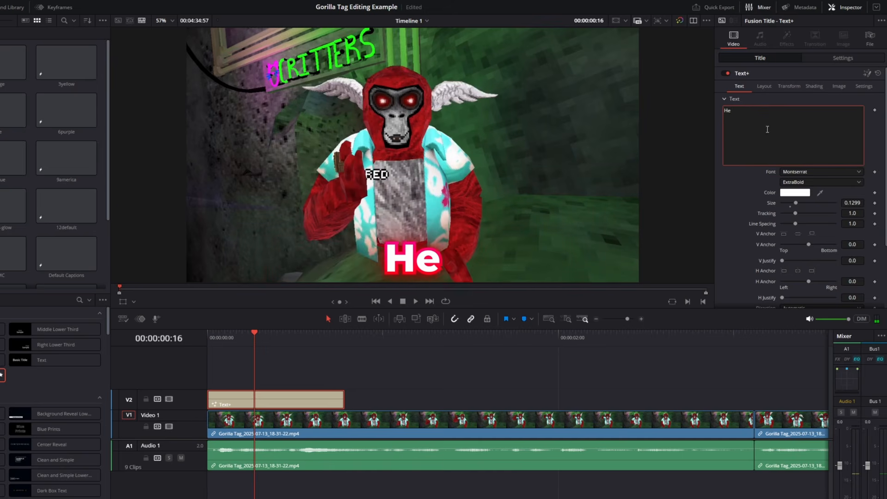
text(y guys,)
Step: Duplicate the "Hey guys," title so the copy starts at 00:00:00:26 on video track 2, and play from the timeline start
click(283, 334)
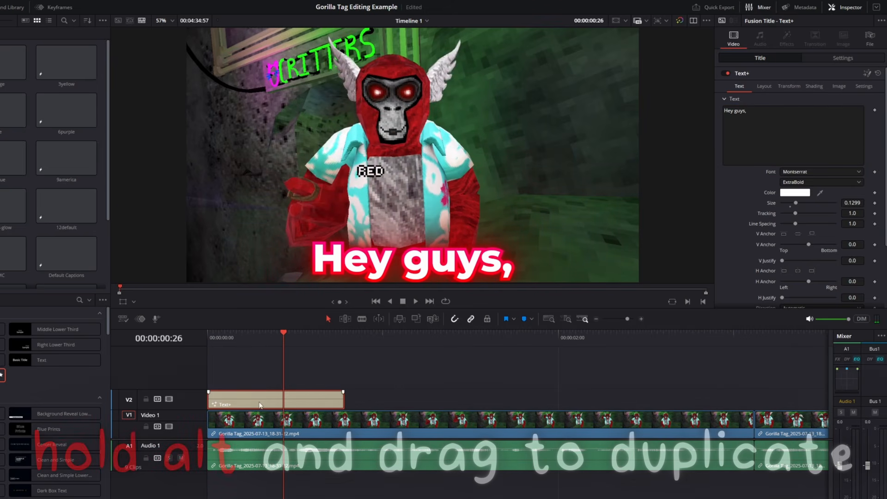
drag(232, 402, 308, 401)
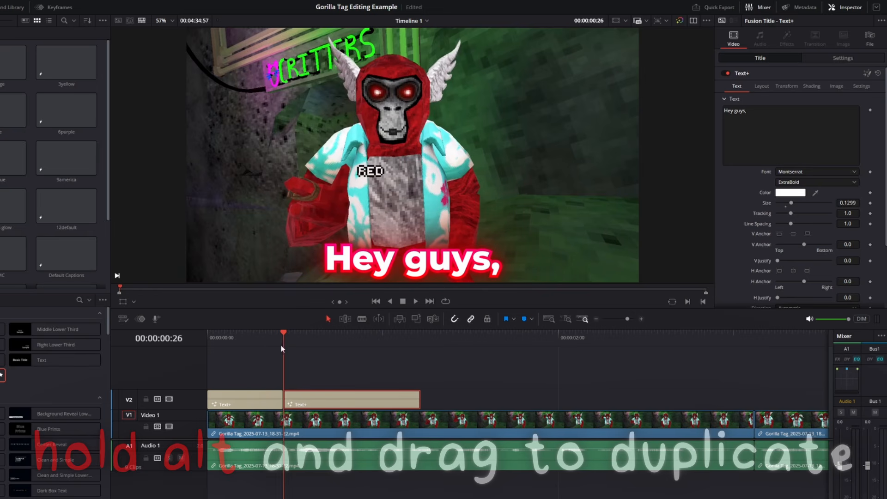
key(Home)
key(space)
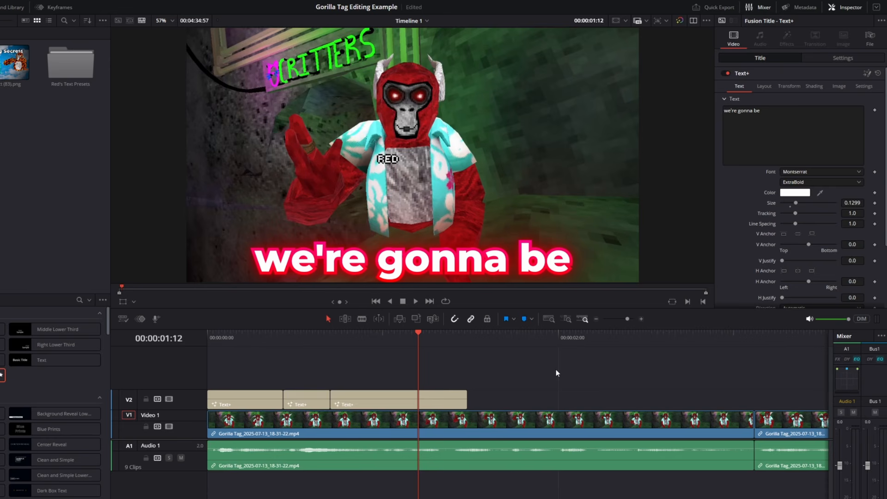
Step: Scrub past the existing subtitles and set the playback render cache to Smart
drag(274, 337, 687, 345)
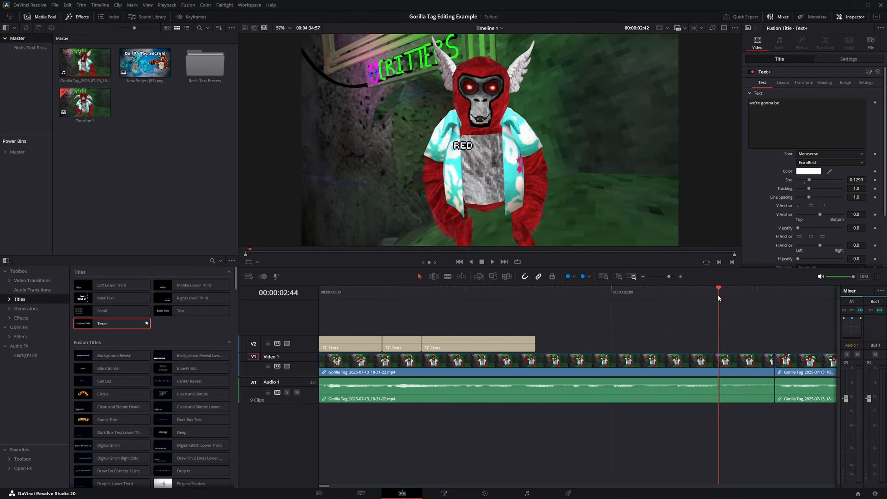
drag(719, 298, 565, 299)
click(167, 5)
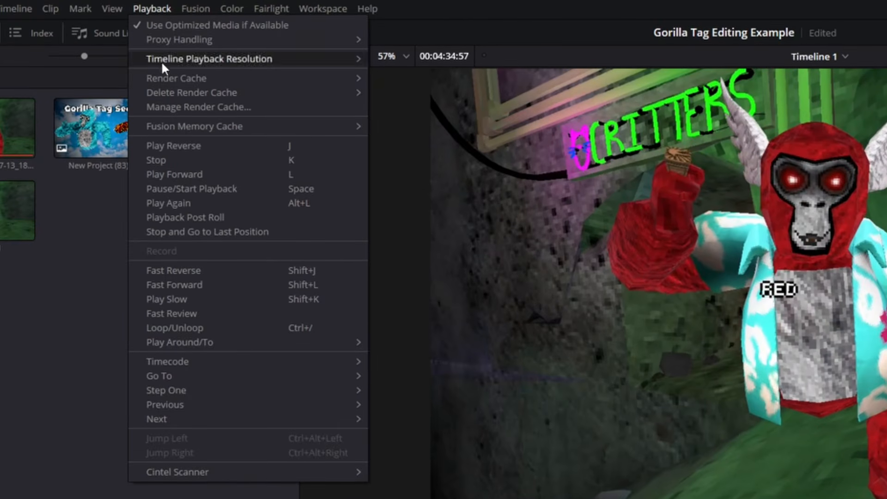
mouse_move(174, 39)
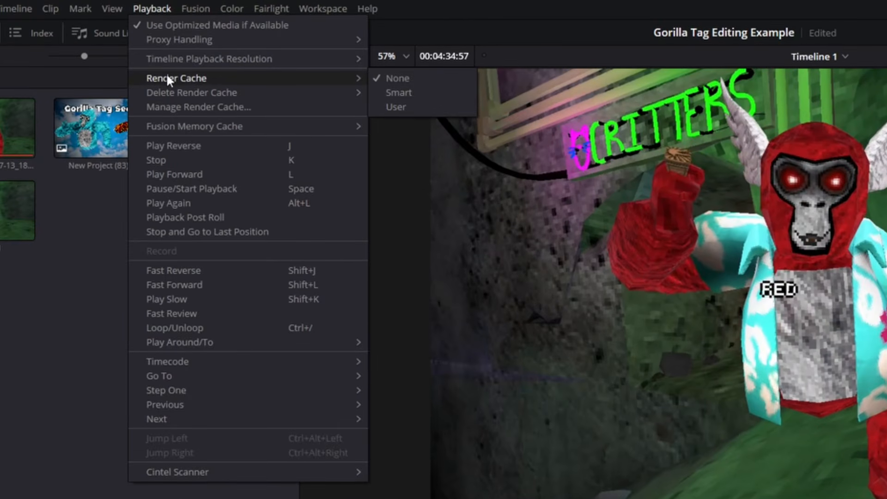
click(399, 93)
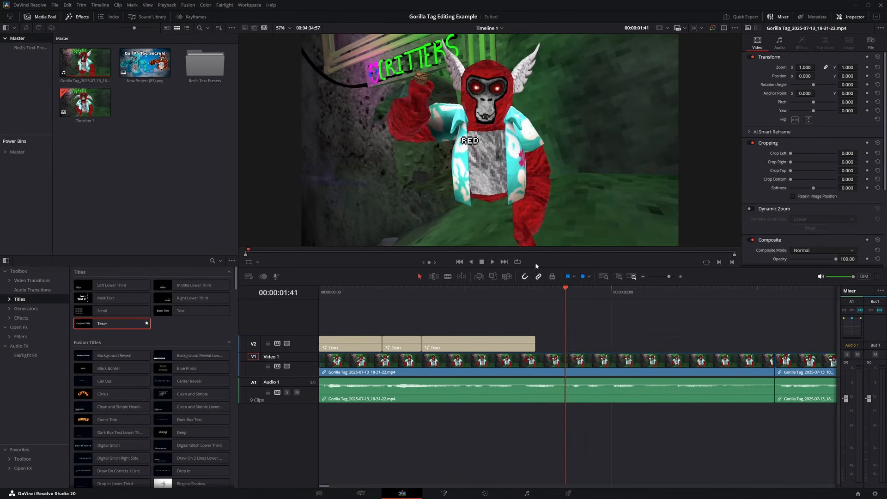
Step: Play the subtitles repeatedly from the timeline start to check their playback with the render cache enabled
key(Home)
key(space)
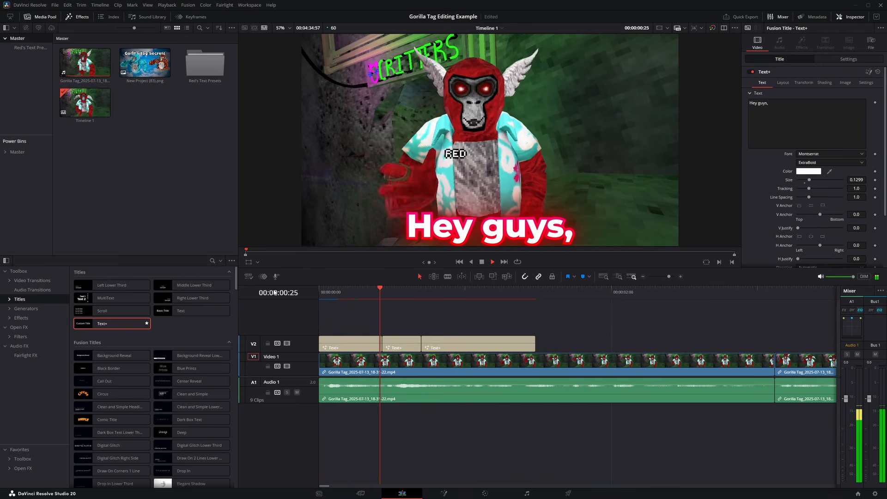
key(space)
drag(362, 291, 319, 293)
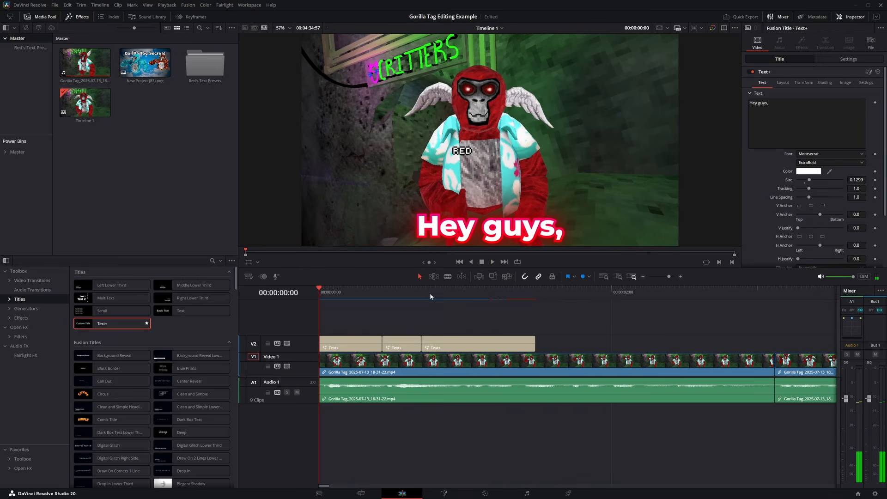
key(space)
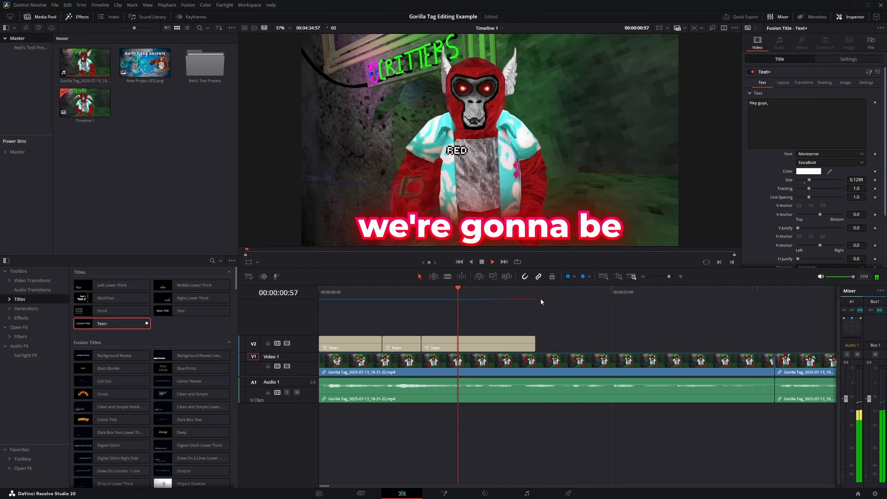
key(space)
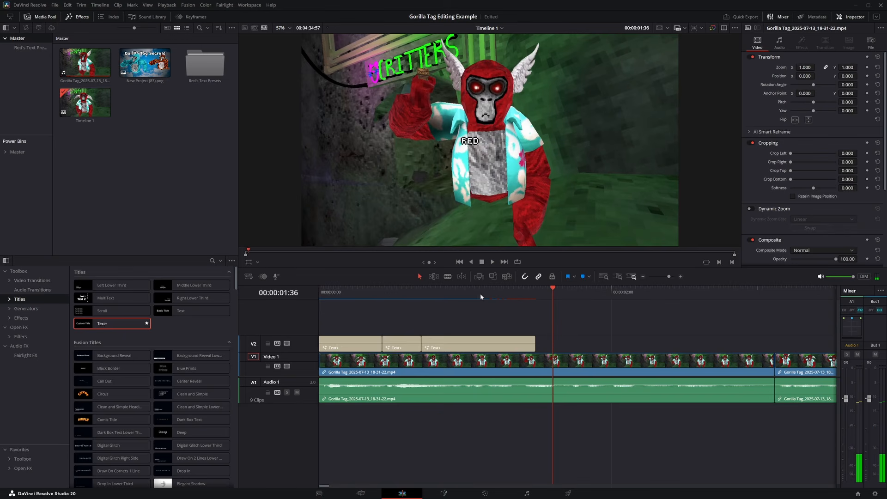
drag(521, 292, 319, 292)
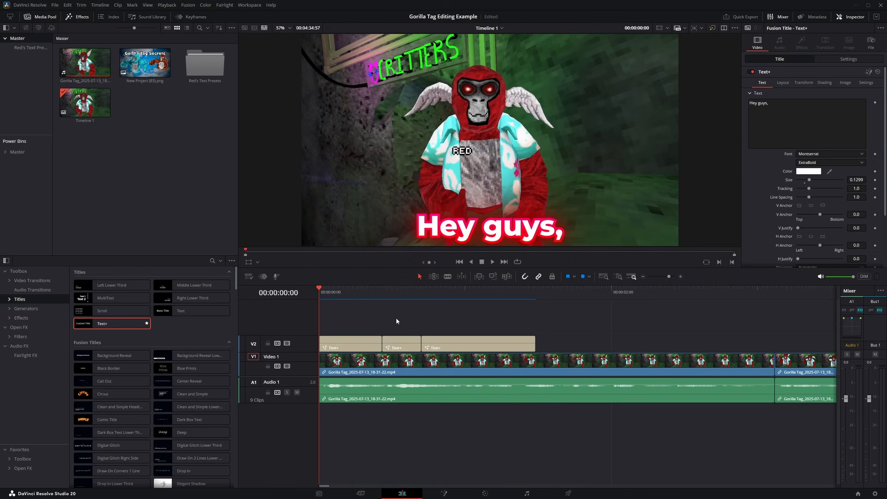
key(space)
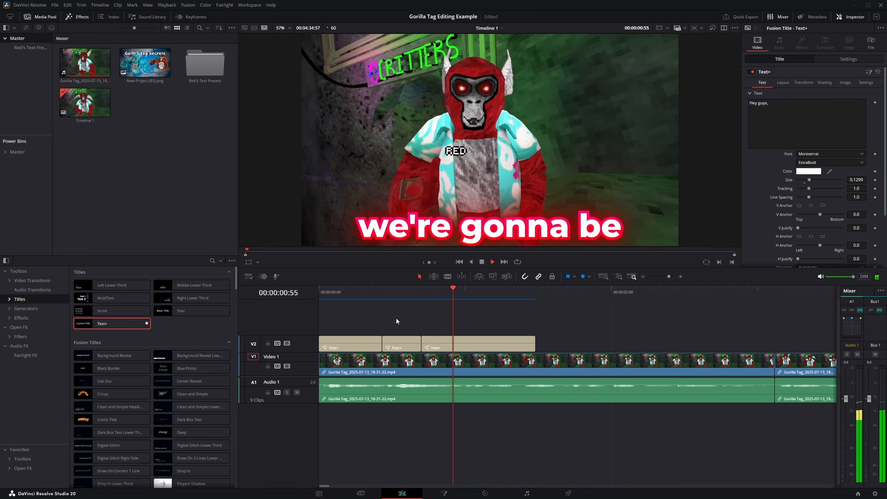
key(space)
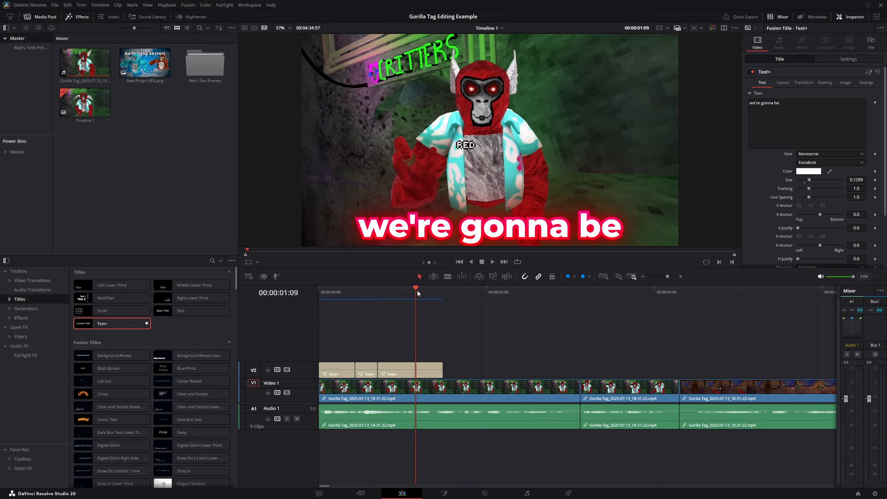
Step: Raise the audio volume of the first gameplay clip on Audio 1
drag(418, 292, 498, 292)
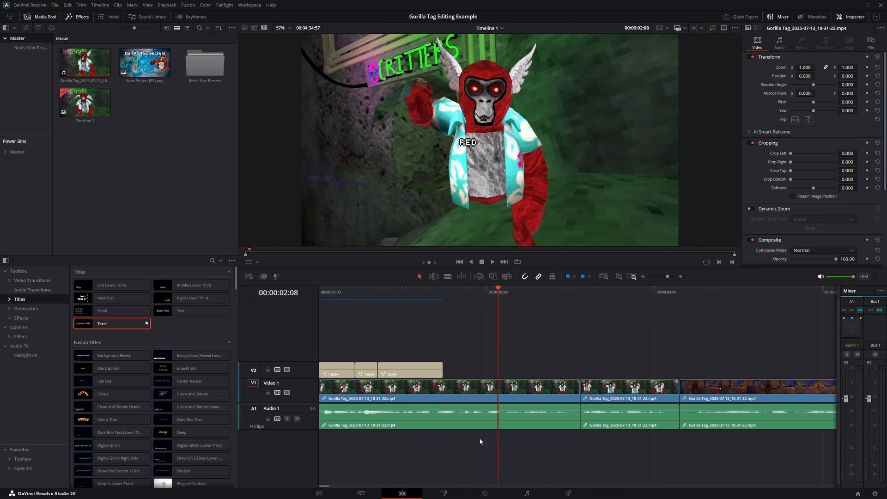
scroll(449, 403, down, 2)
scroll(447, 402, up, 3)
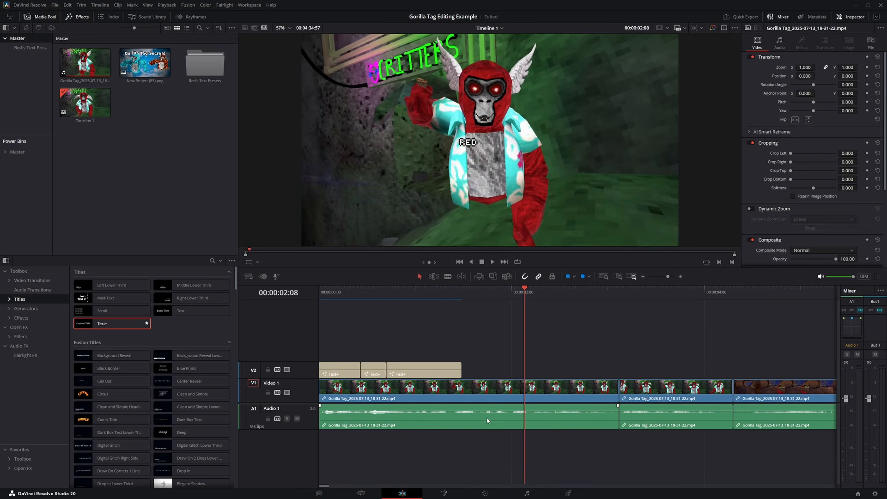
click(508, 418)
drag(494, 410, 496, 407)
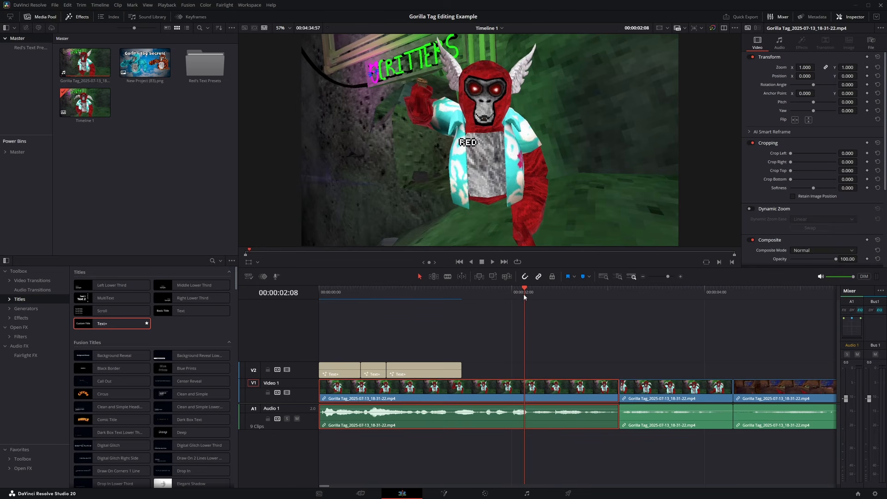
Step: Play the first clip twice from the end of the last subtitle to check its audio level
drag(524, 294, 462, 301)
key(space)
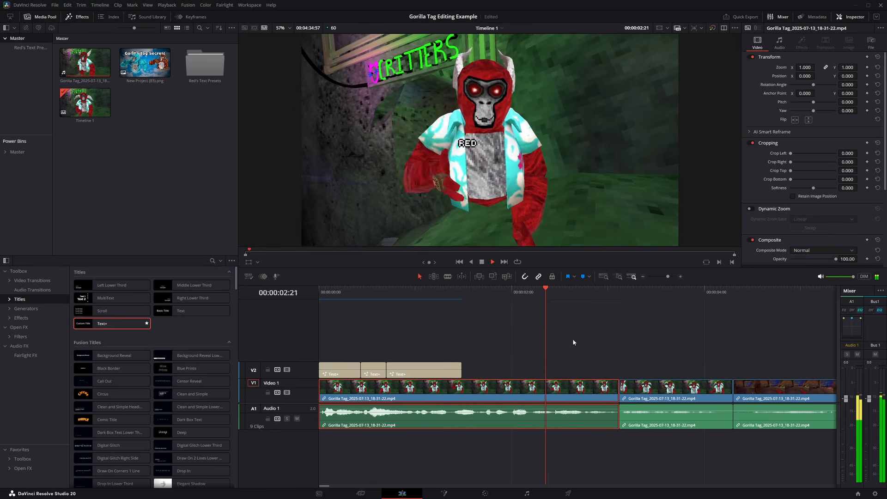
click(462, 302)
key(space)
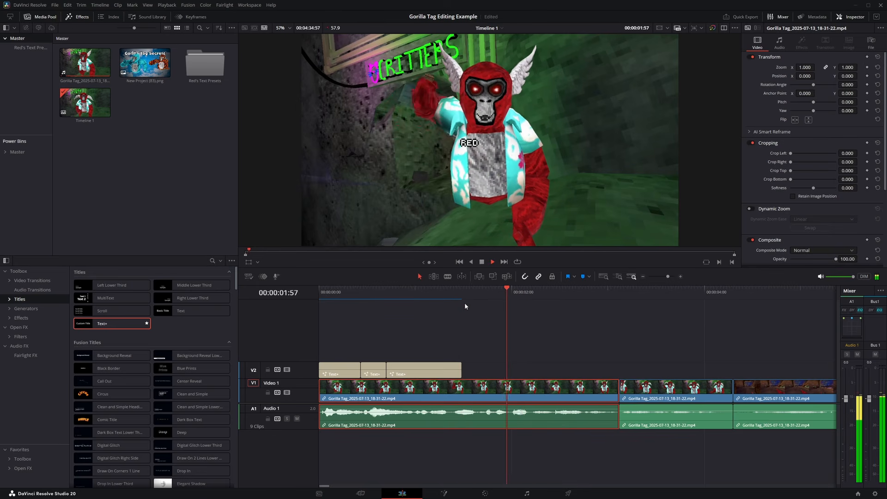
key(space)
Step: Copy the first clip's attributes and paste only its Volume onto all clips in the timeline
scroll(495, 401, down, 1)
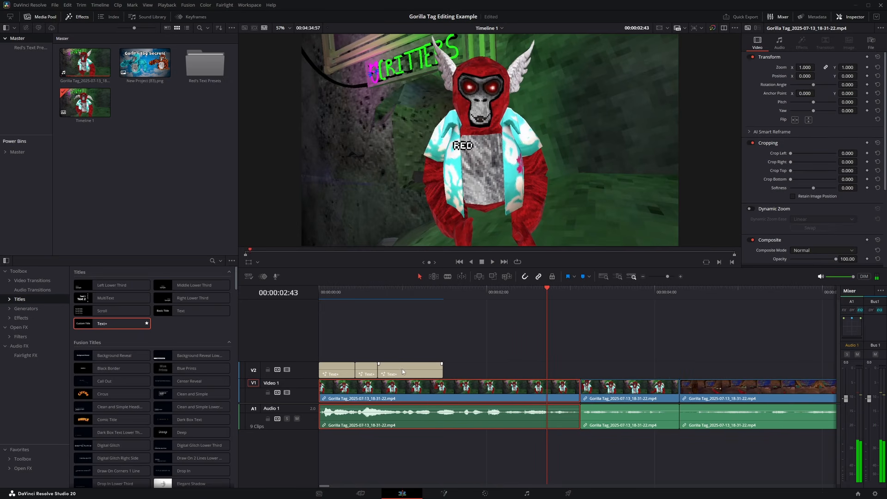
scroll(379, 427, down, 4)
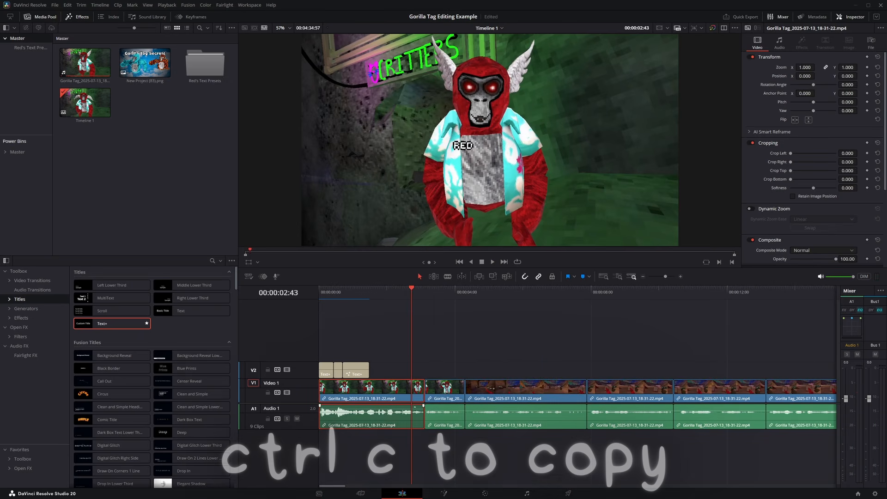
scroll(414, 408, down, 4)
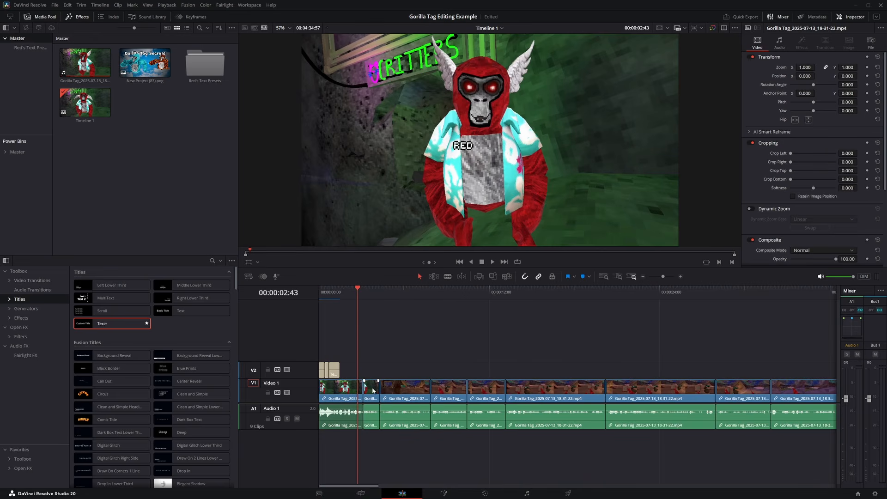
key(ctrl+a)
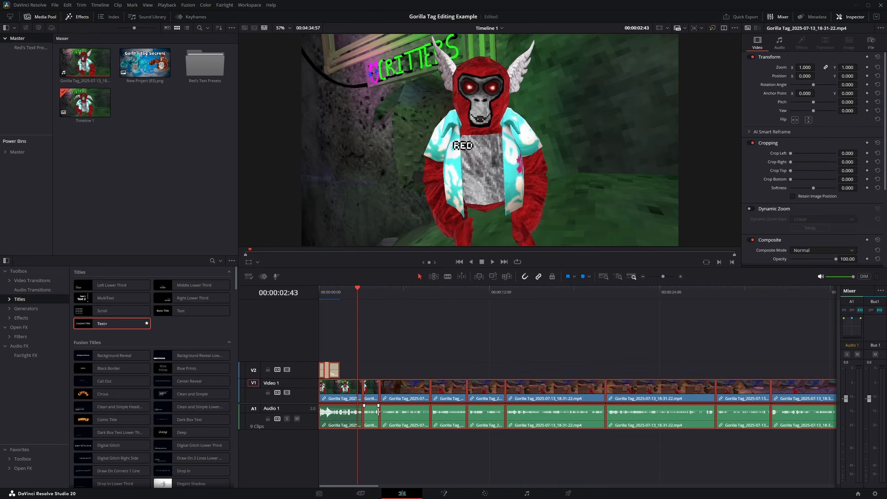
key(alt+v)
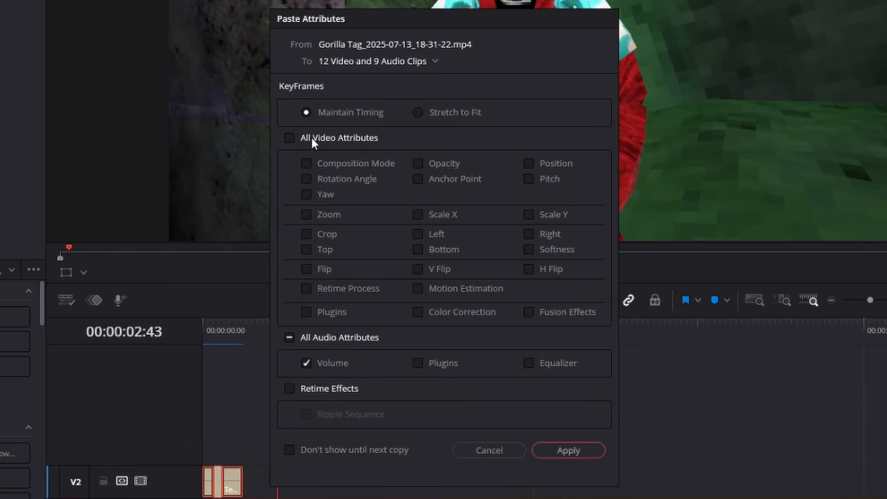
click(290, 138)
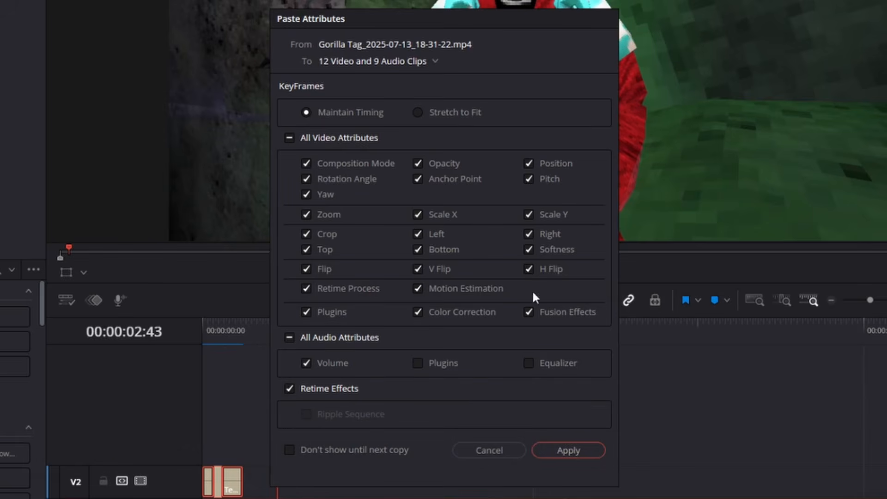
click(289, 138)
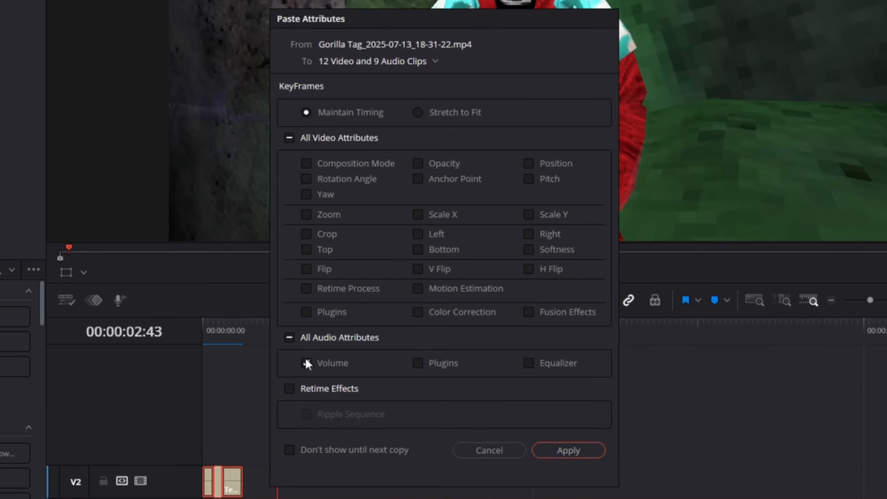
click(572, 450)
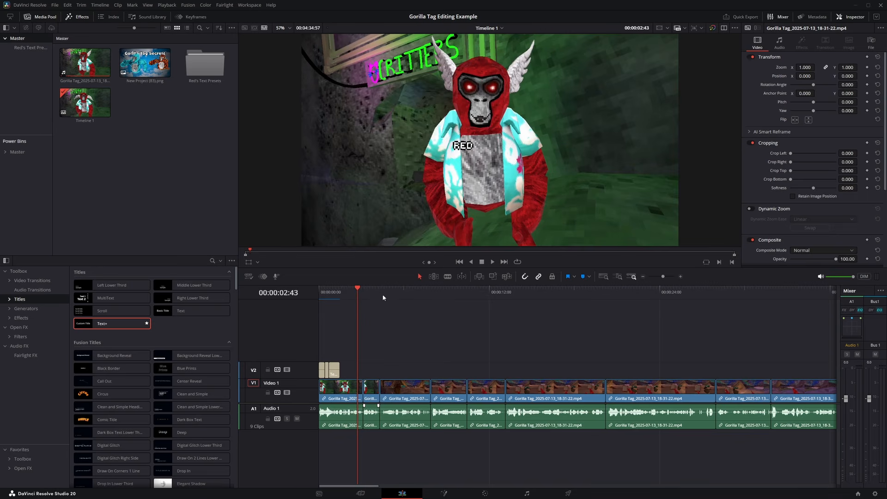
drag(384, 296, 580, 323)
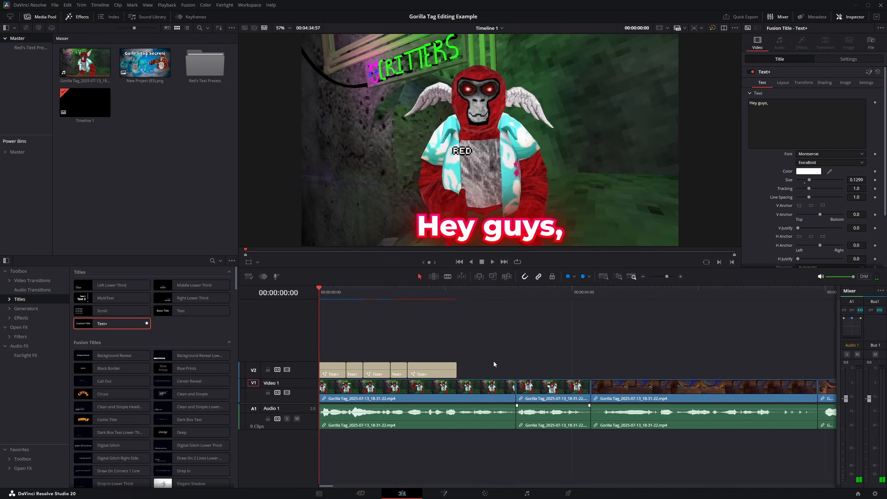
Step: Play the subtitles from the timeline start through to the "the new" title
scroll(491, 363, down, 1)
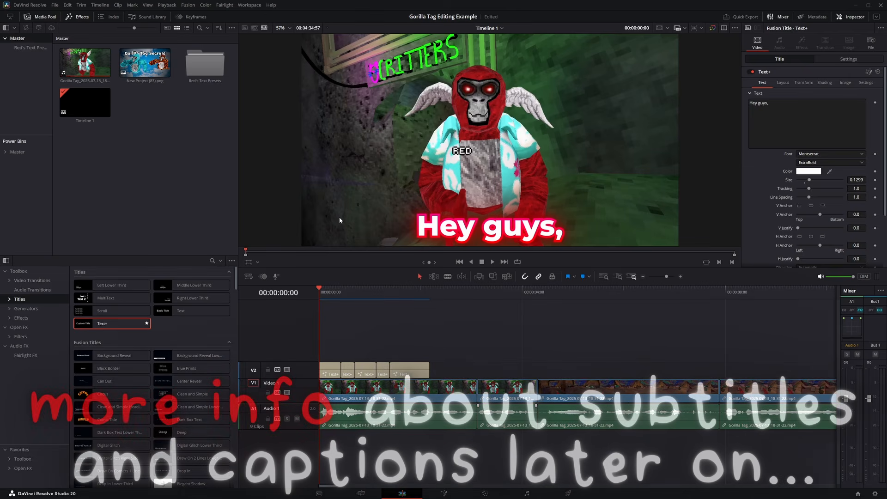
drag(363, 303, 318, 312)
key(space)
key(space)
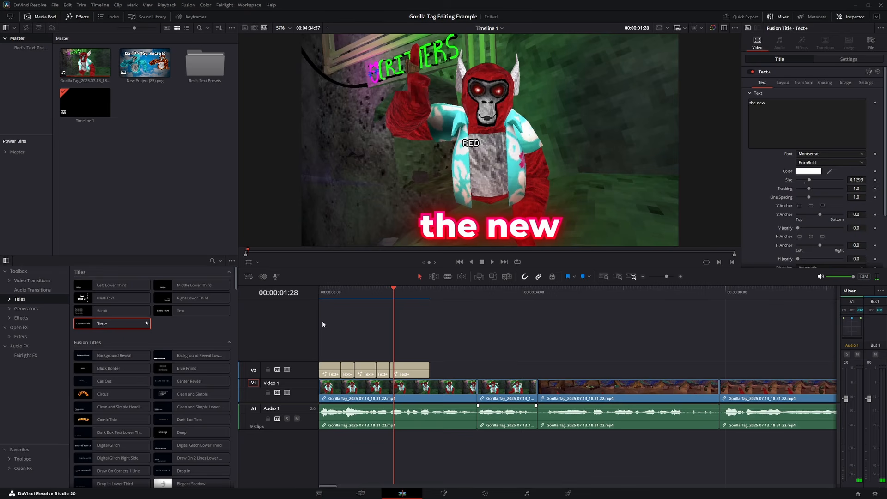
Step: Try a black text color on the "the new" subtitle, preview it, and undo the color change
click(407, 374)
click(809, 171)
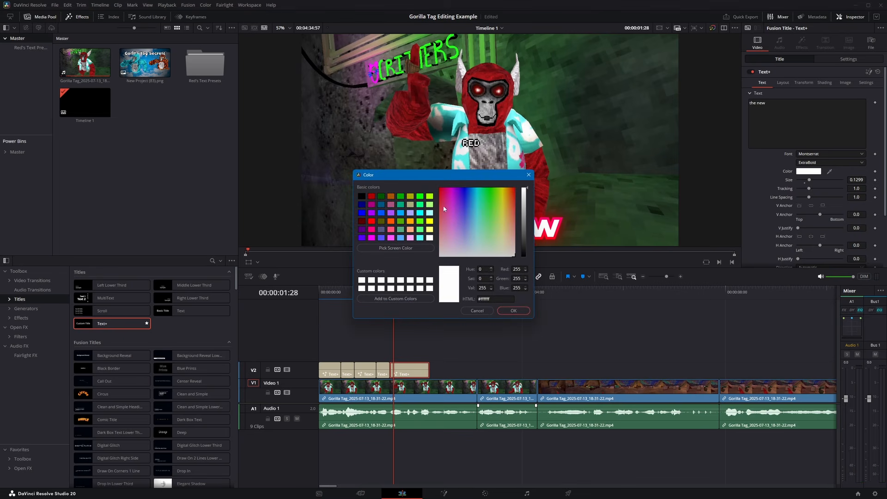
drag(523, 226, 524, 257)
drag(489, 176, 382, 296)
click(456, 439)
key(space)
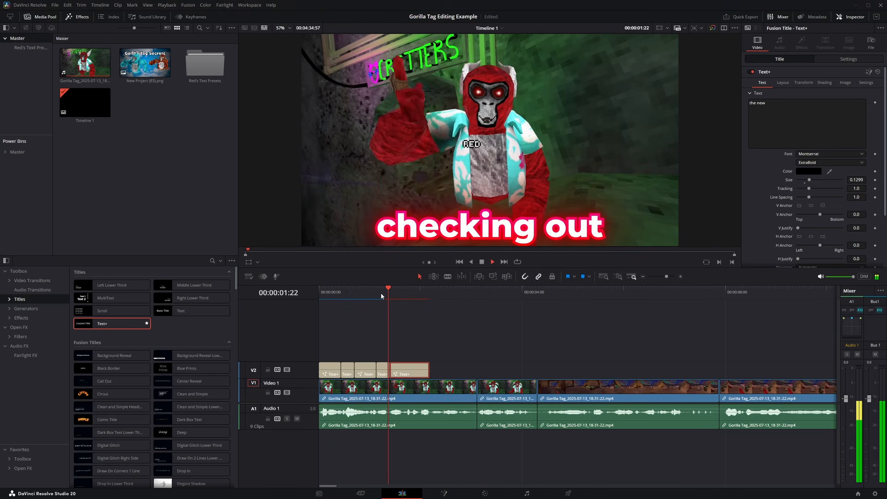
key(space)
key(ctrl+z)
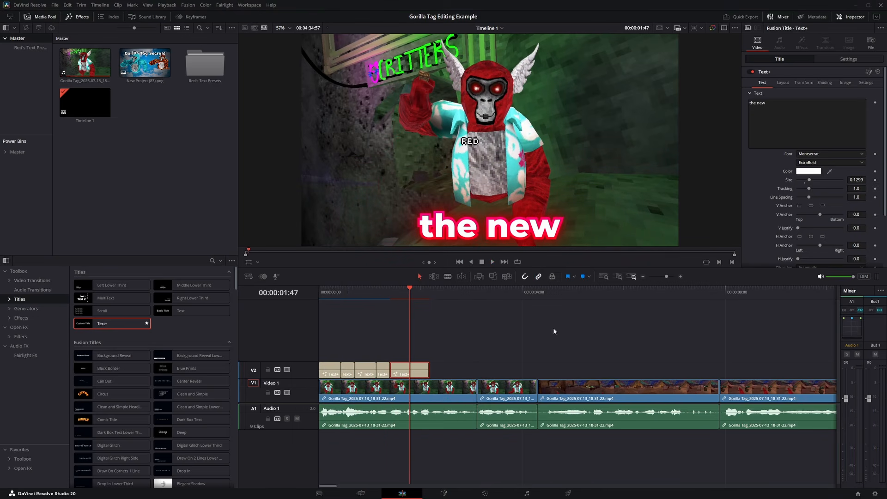
key(shift+z)
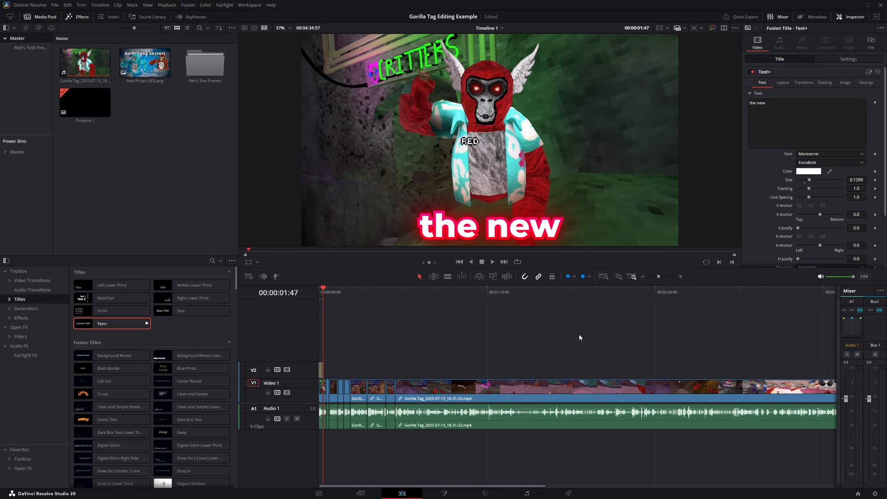
Step: Move the playhead to the third gameplay clip and search the effects library for "mr"
key(shift+z)
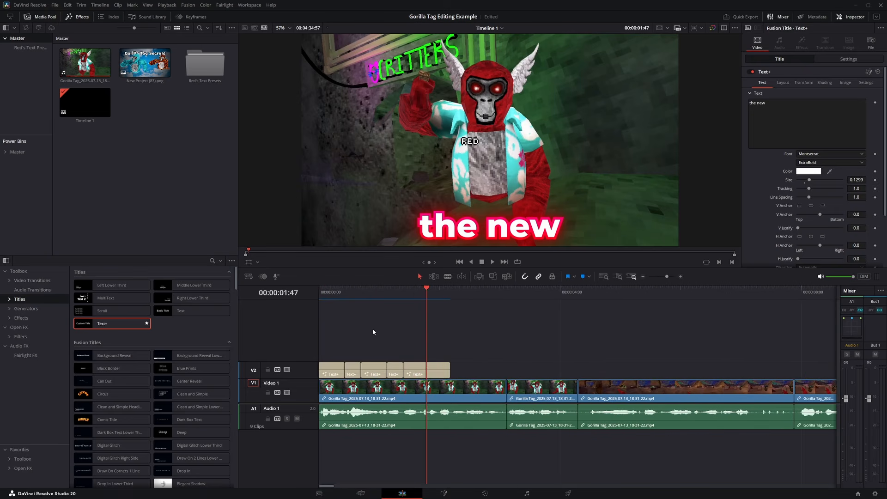
drag(420, 295, 688, 277)
scroll(444, 305, down, 3)
scroll(444, 305, up, 4)
click(21, 317)
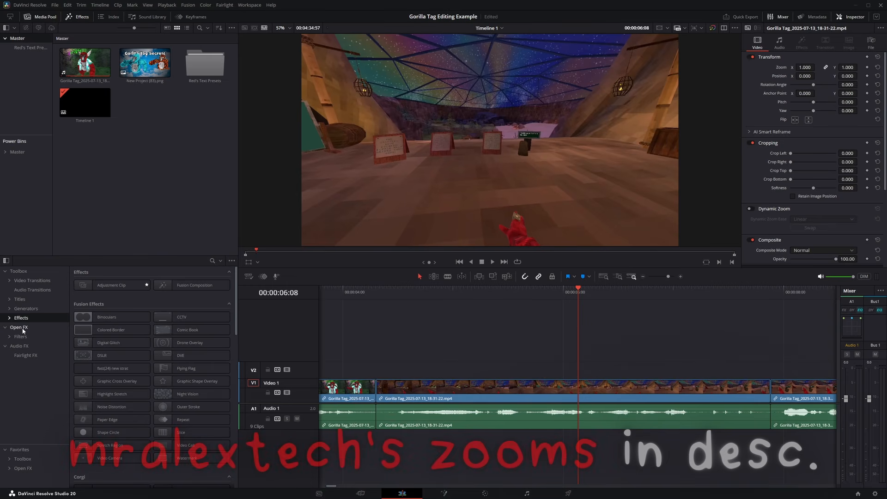
click(19, 327)
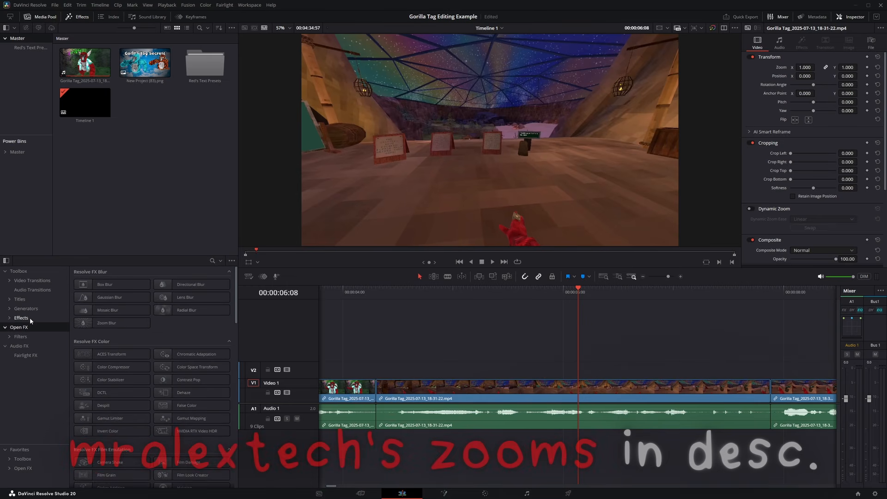
click(213, 261)
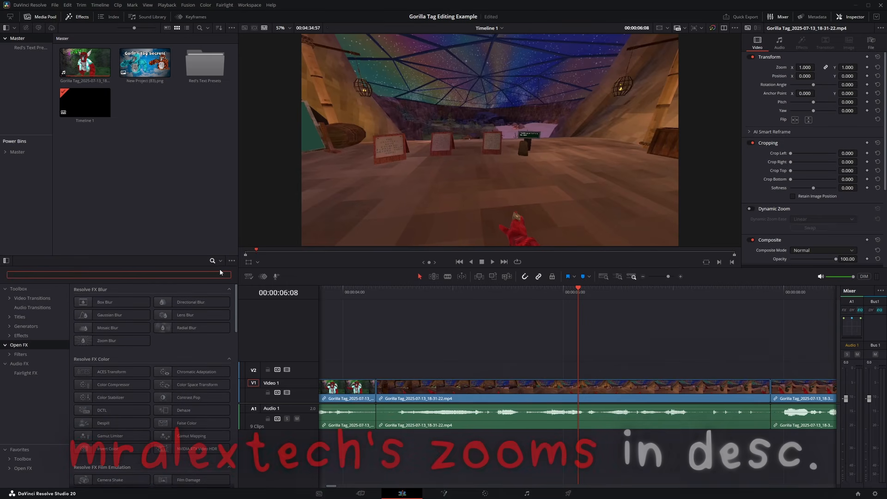
text(mr)
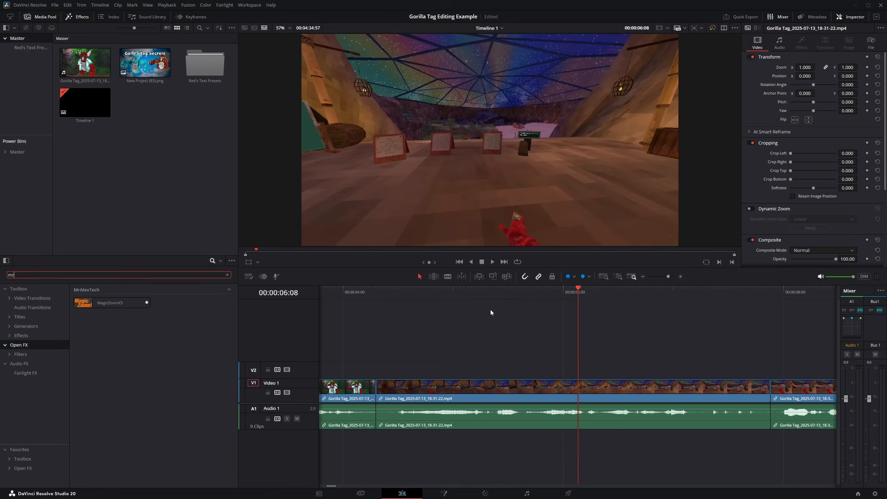
Step: Split the third gameplay clip at 00:00:05:43
scroll(434, 310, down, 5)
click(436, 295)
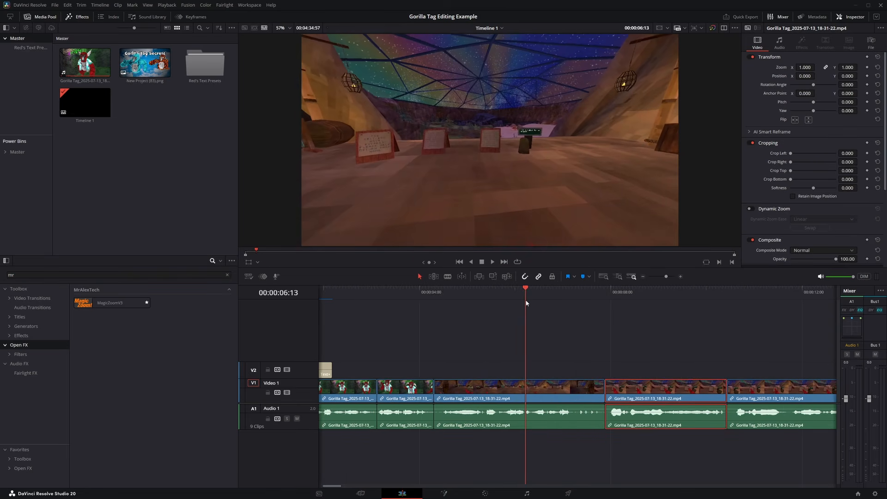
drag(527, 292, 501, 292)
click(517, 391)
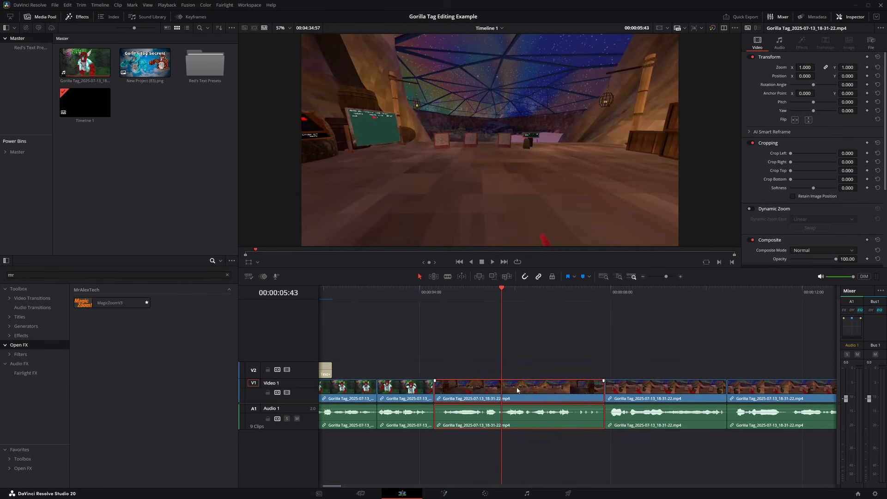
key(ctrl+b)
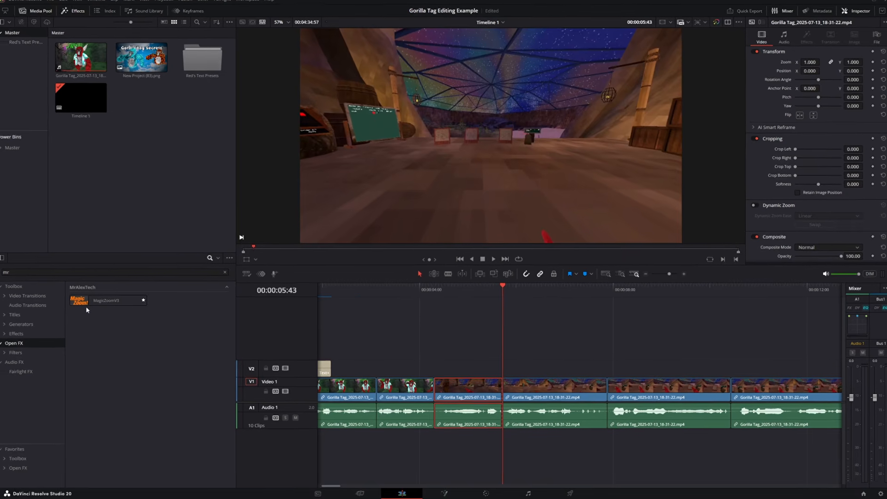
Step: Try the MagicZoomV3 effect on the clip part after the new cut, preview it, and undo it
drag(141, 302, 571, 365)
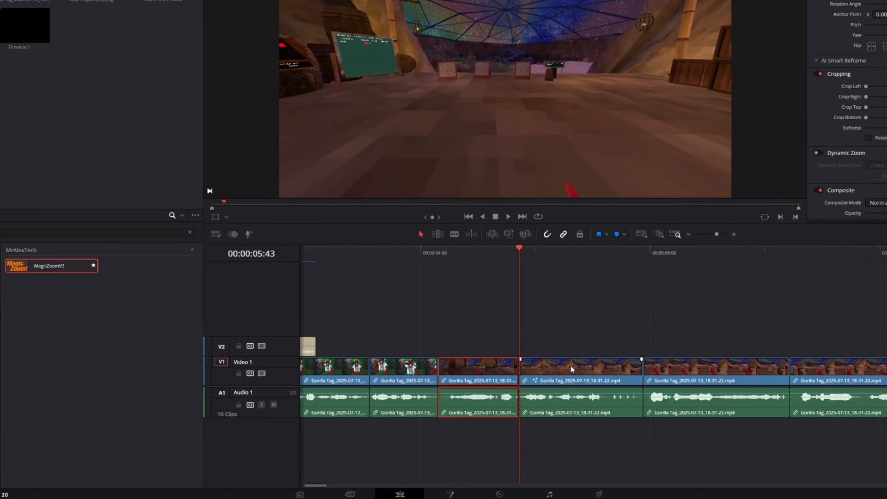
click(570, 365)
key(space)
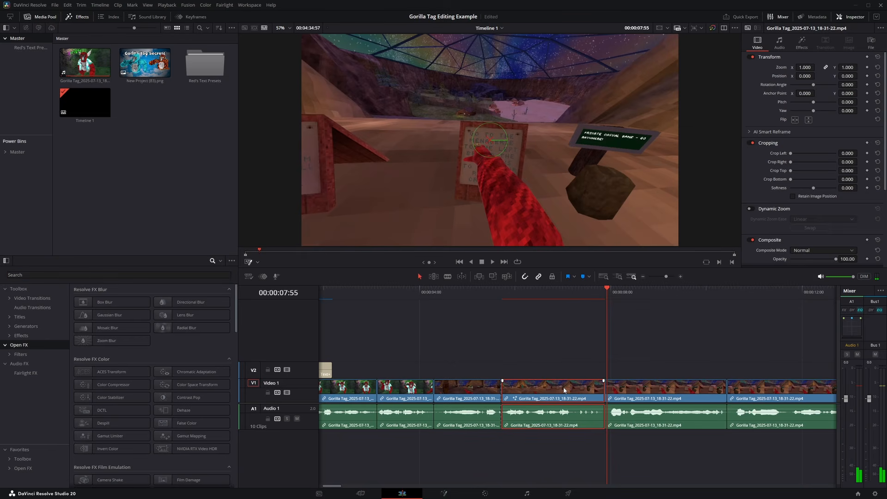
key(ctrl+z)
Step: Play from the new cut to find where the zoom should begin and add a Zoom keyframe at 00:00:06:07
scroll(563, 388, down, 2)
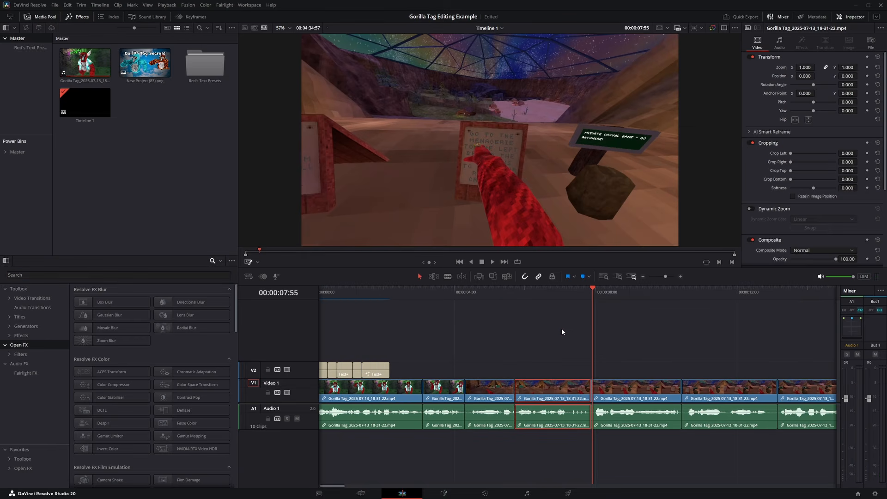
click(521, 297)
key(space)
scroll(566, 306, up, 3)
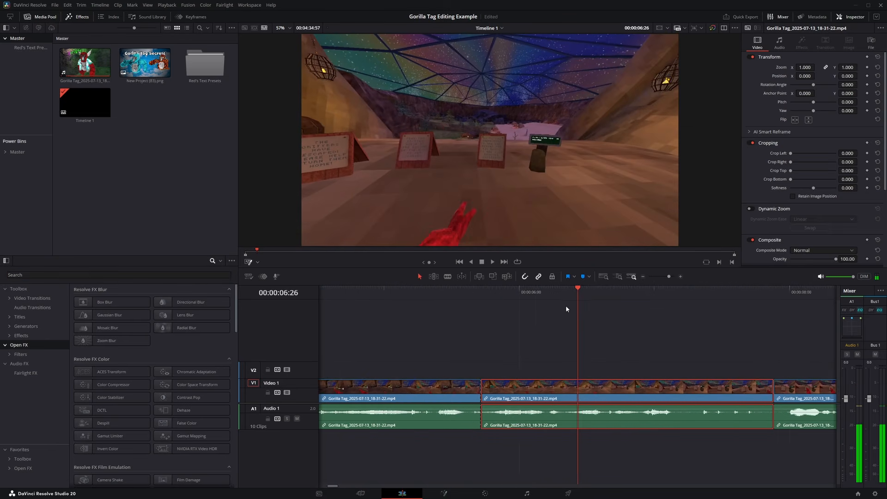
scroll(566, 306, down, 3)
drag(546, 293, 535, 296)
scroll(563, 317, up, 2)
scroll(564, 317, up, 3)
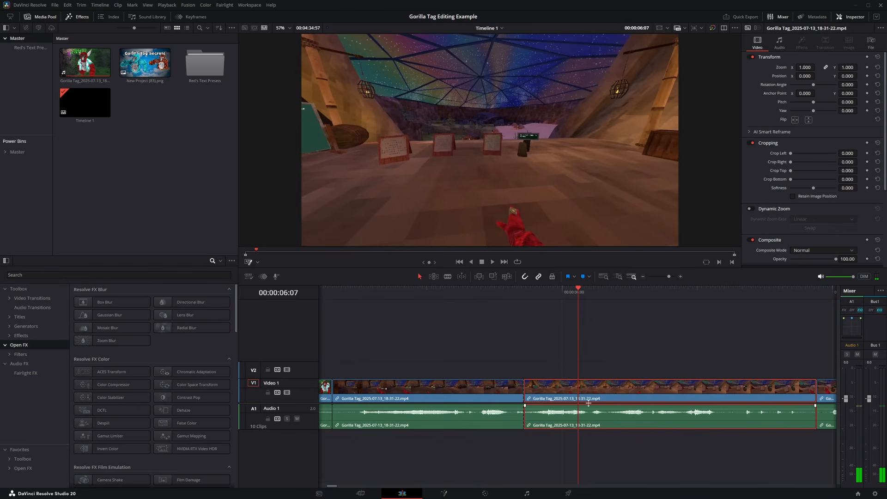
scroll(586, 400, down, 2)
scroll(579, 382, down, 2)
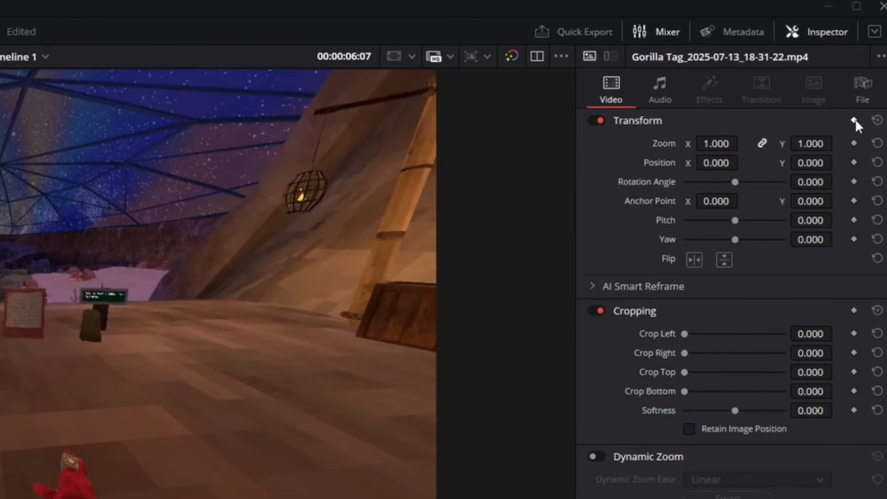
click(853, 143)
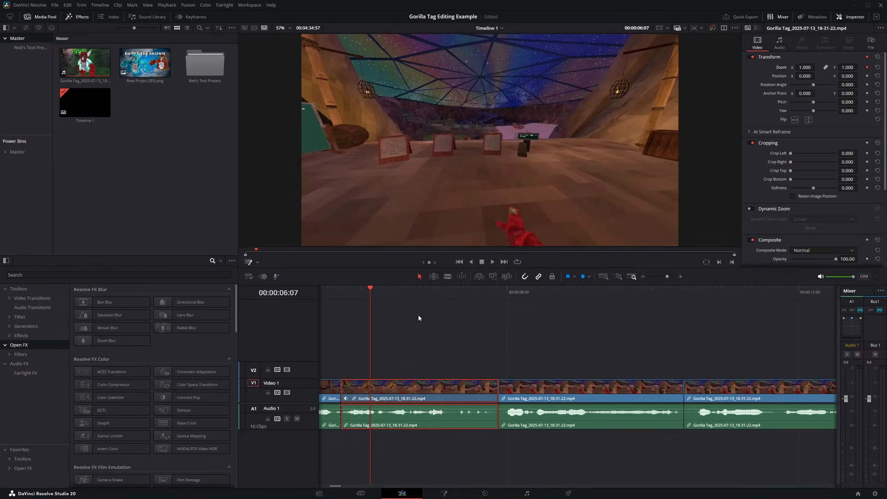
Step: Keyframe the clip's Zoom to 5.420 at 00:00:06:37 and back to 1.000 at 00:00:07:11
drag(417, 293, 406, 293)
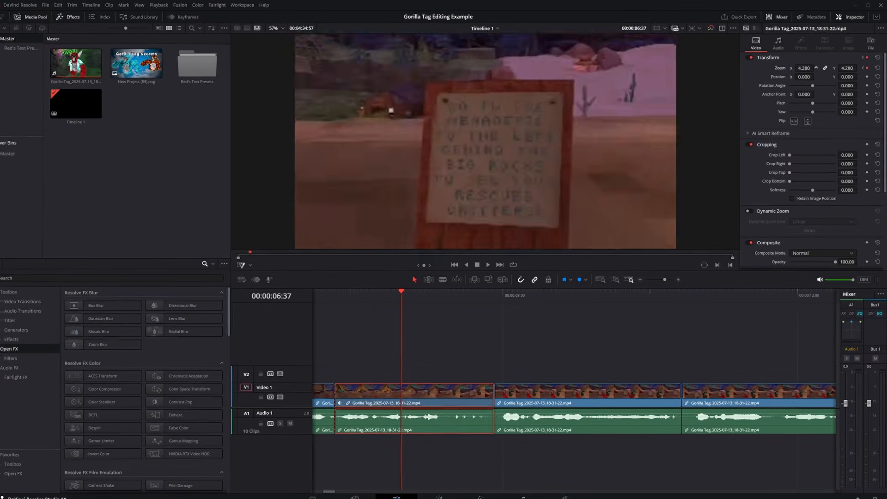
drag(816, 68, 816, 68)
drag(403, 296, 451, 295)
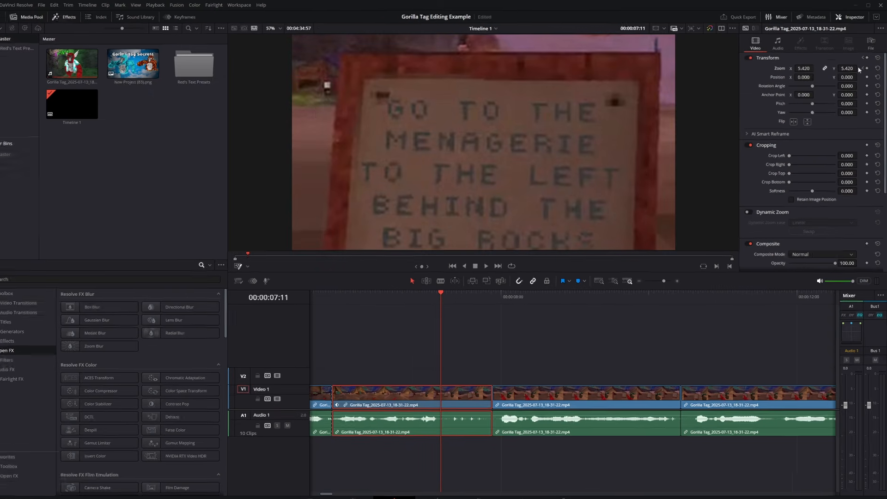
drag(851, 68, 850, 69)
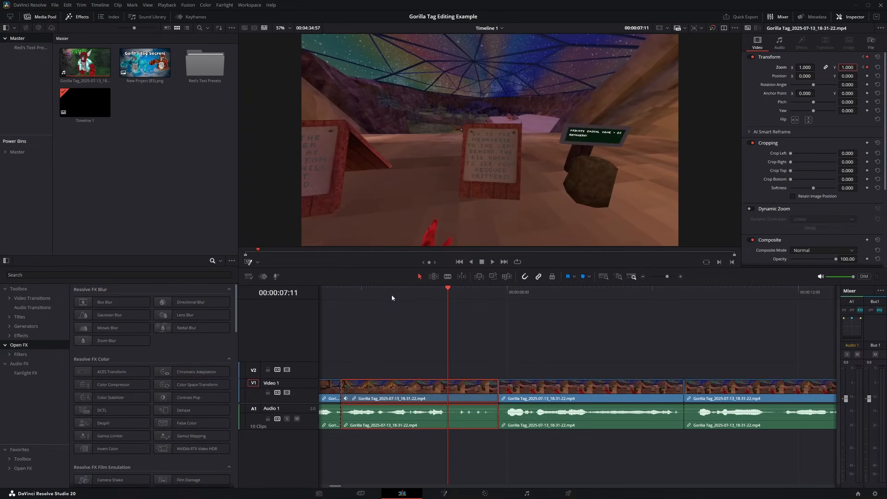
Step: Play the keyframed clip to preview its zoom in and out
click(391, 292)
key(space)
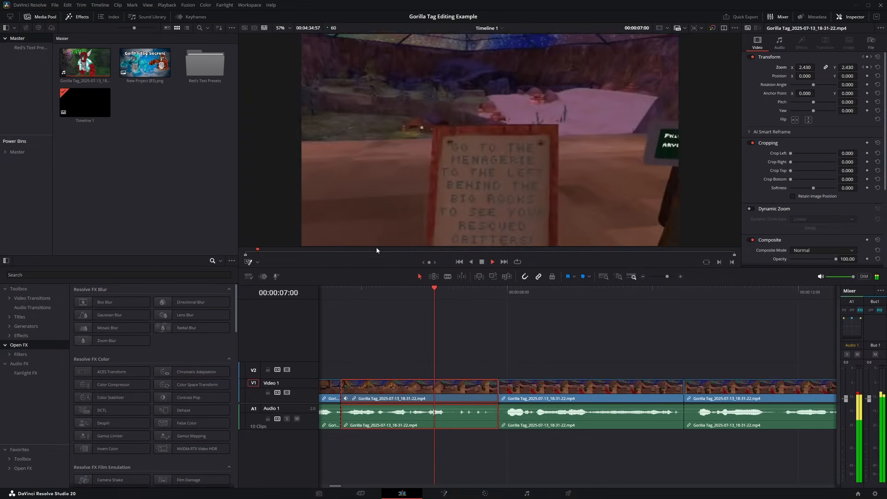
click(365, 292)
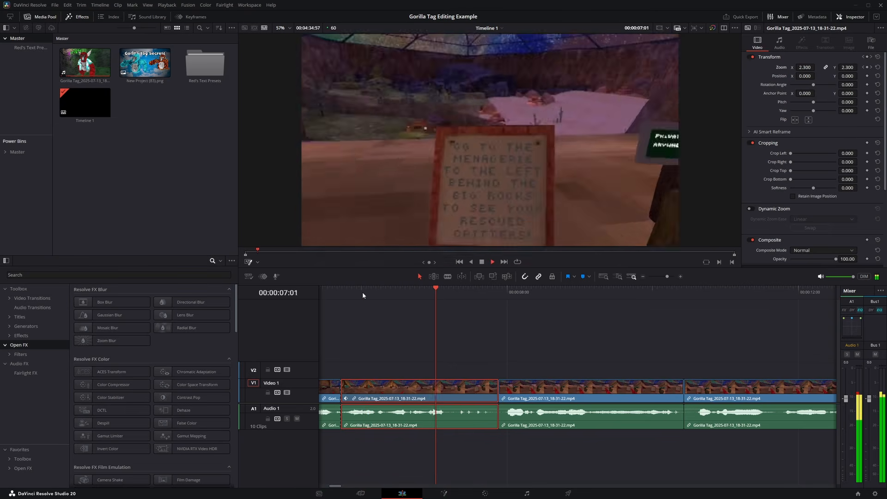
key(space)
scroll(435, 444, up, 1)
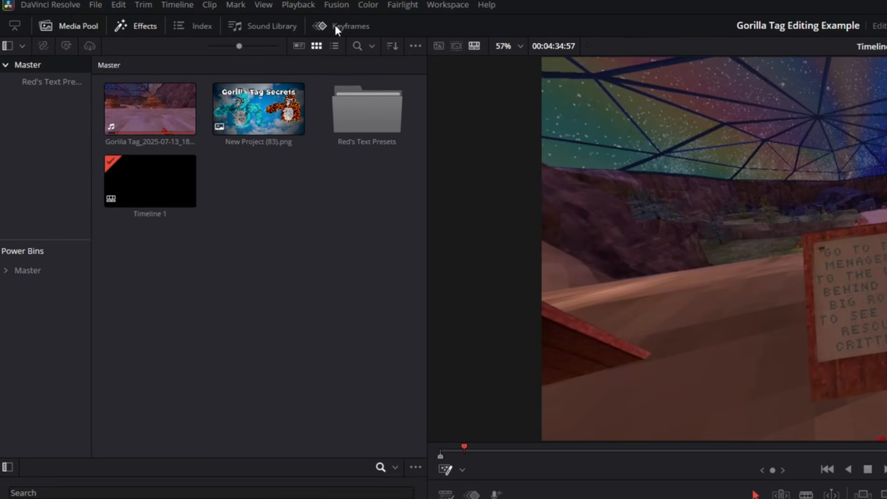
Step: Display the clip's Zoom X and Zoom Y curves in the keyframe curve editor
click(334, 25)
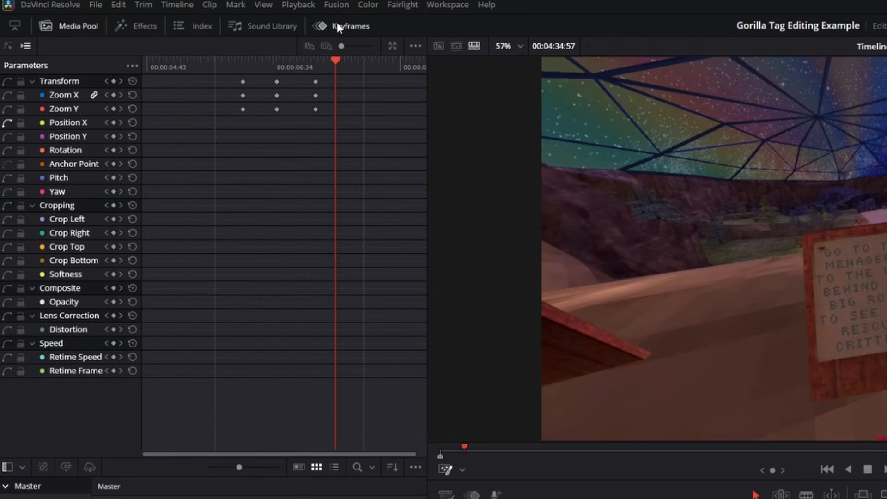
click(8, 46)
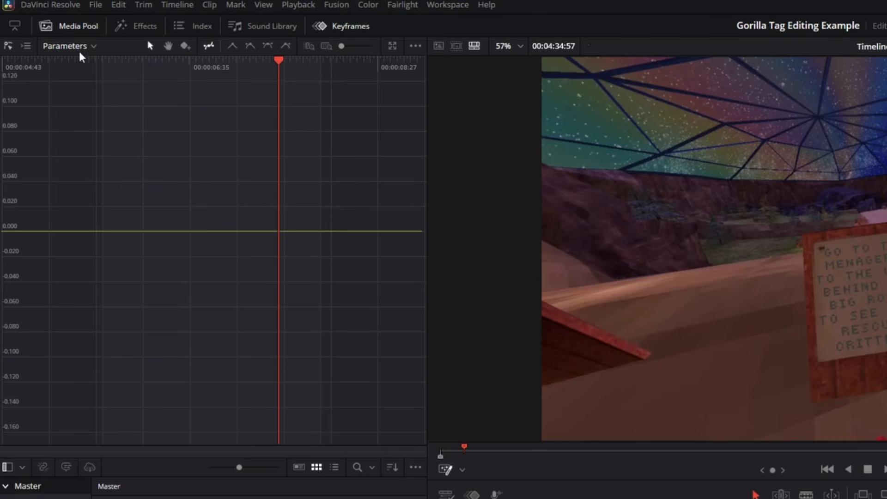
click(86, 47)
mouse_move(138, 74)
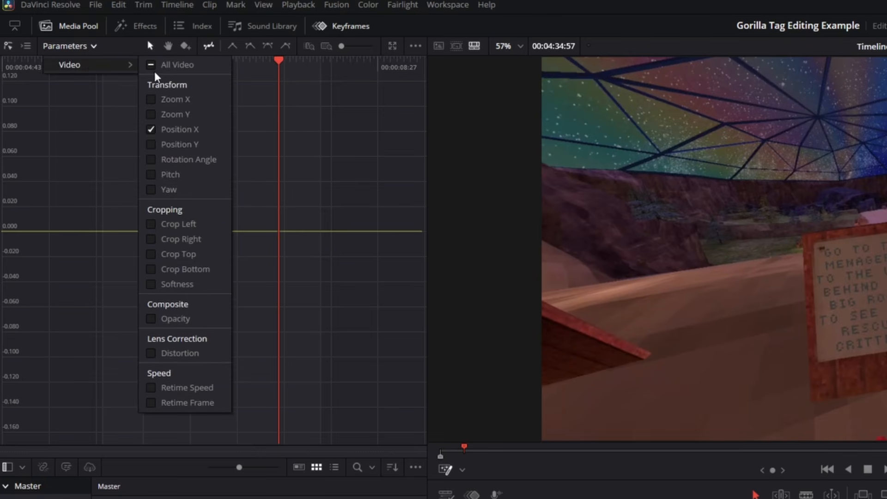
click(151, 99)
click(152, 114)
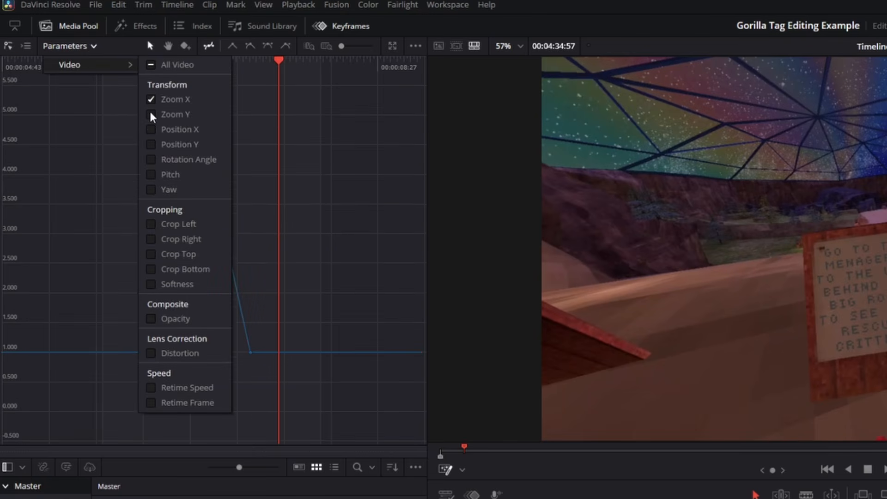
click(343, 158)
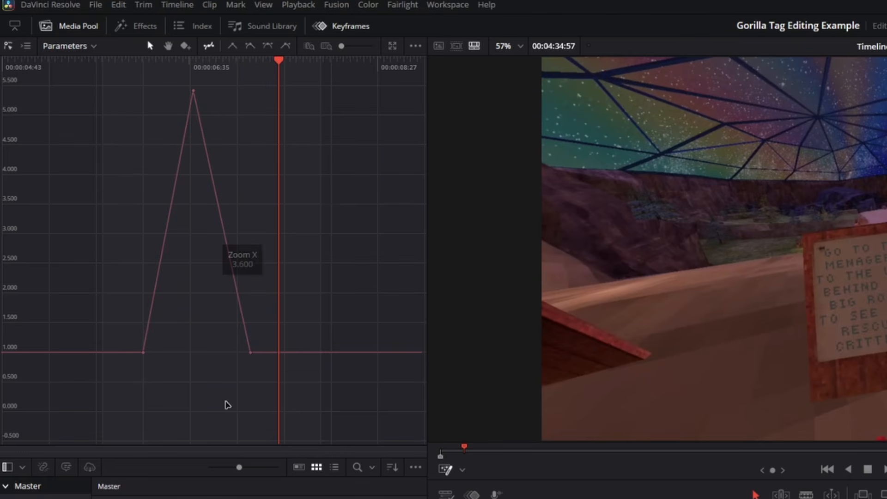
Step: Apply ease-in-and-out smoothing to all the zoom keyframes and play the clip from its start
key(ctrl+a)
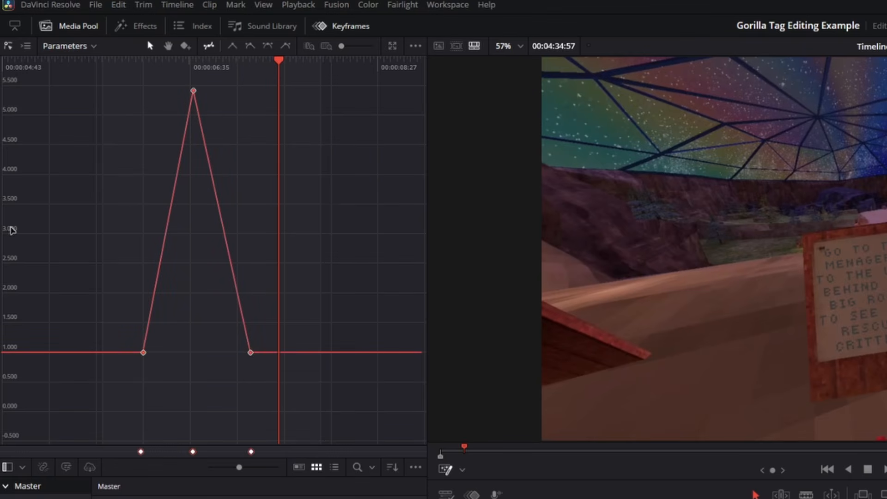
click(268, 47)
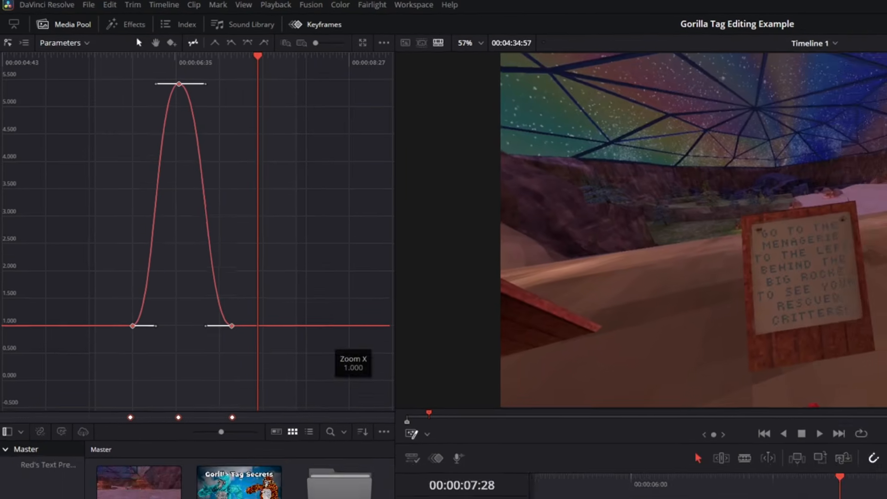
drag(416, 292, 359, 311)
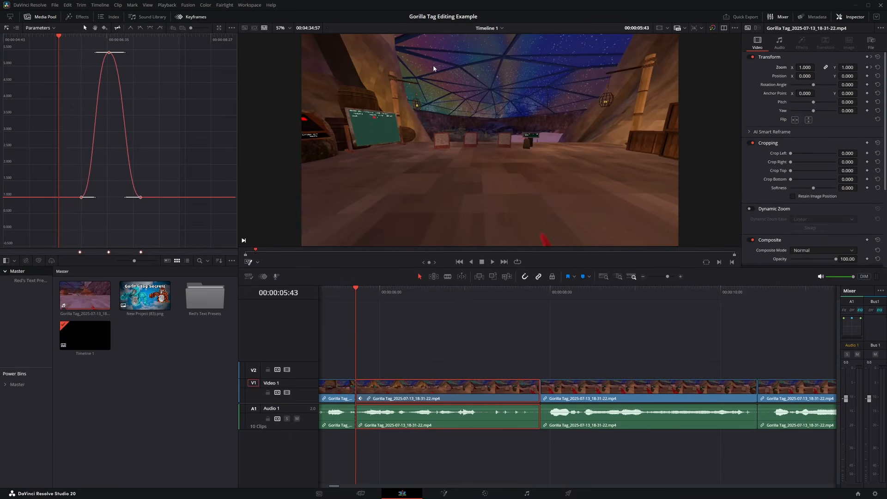
key(space)
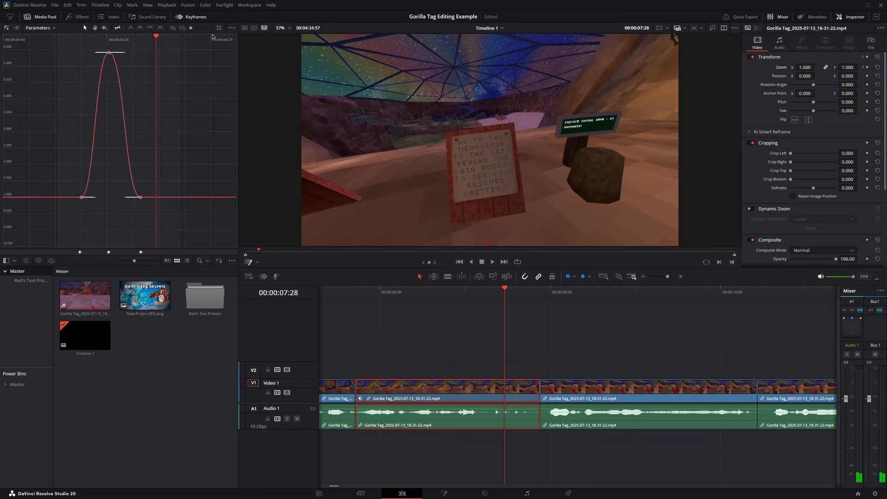
Step: Reopen the effects library and move the playhead from the zoomed clip back to the timeline start
click(83, 16)
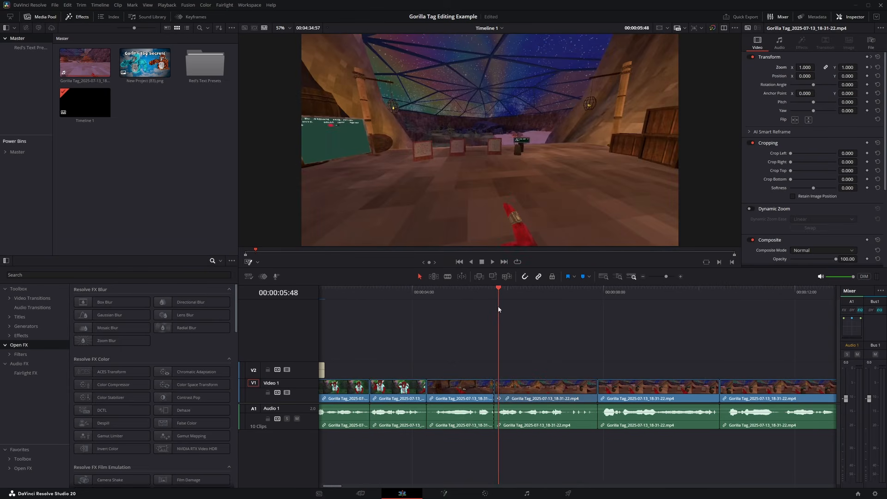
drag(498, 306, 501, 308)
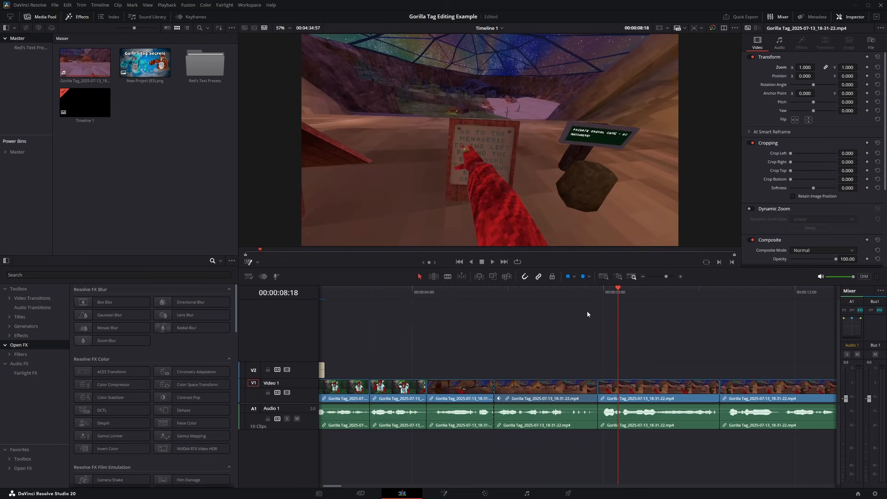
scroll(485, 334, right, 2)
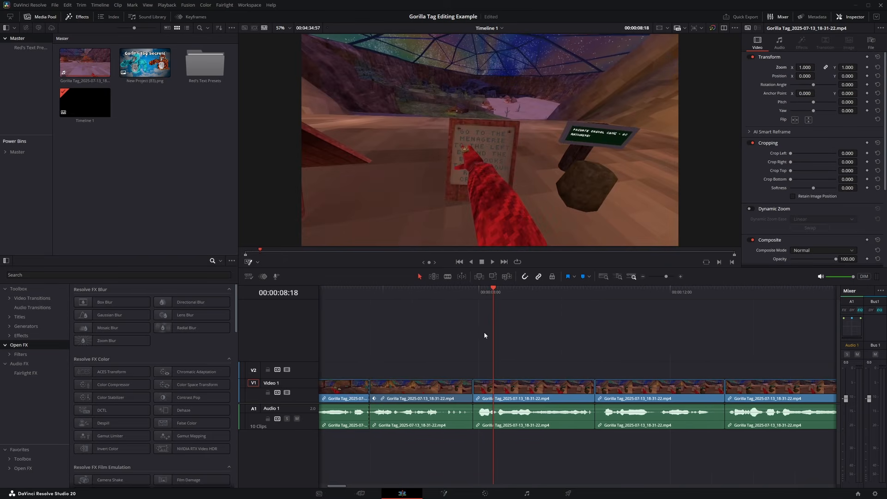
scroll(497, 341, up, 3)
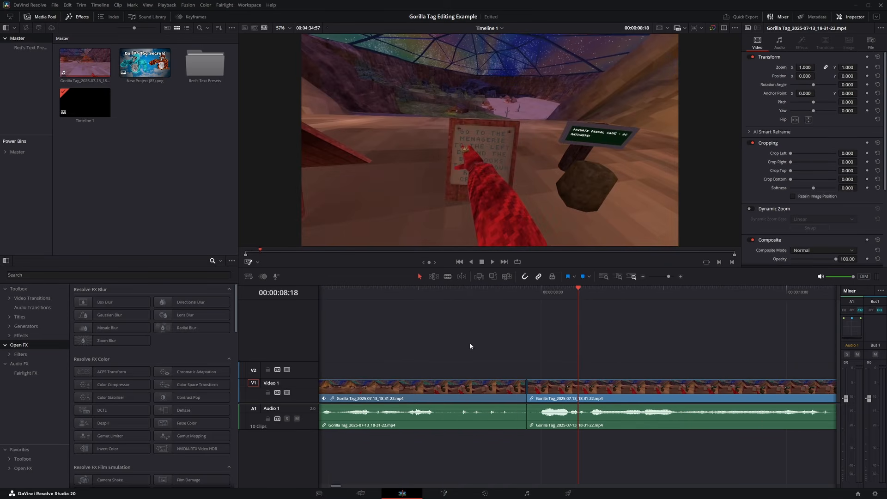
scroll(430, 323, down, 2)
scroll(486, 328, down, 2)
drag(406, 293, 320, 293)
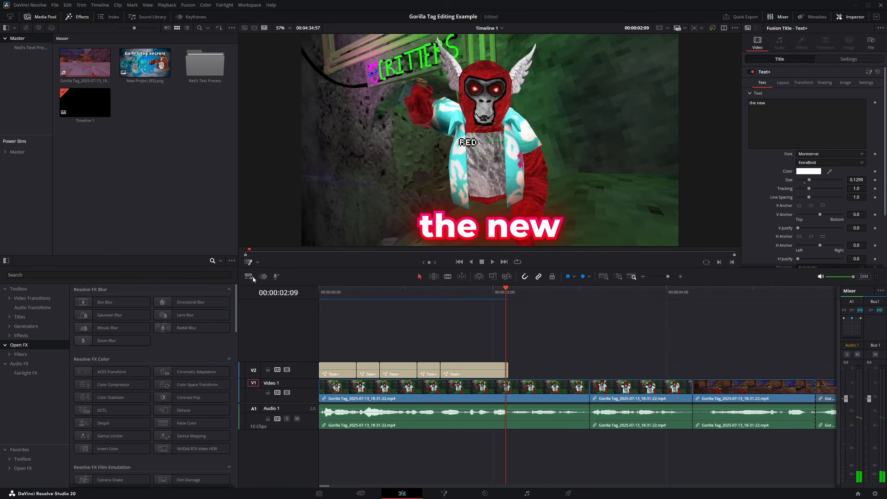
Step: Switch the viewer's on-screen overlay from Fusion Overlay to Transform
click(257, 263)
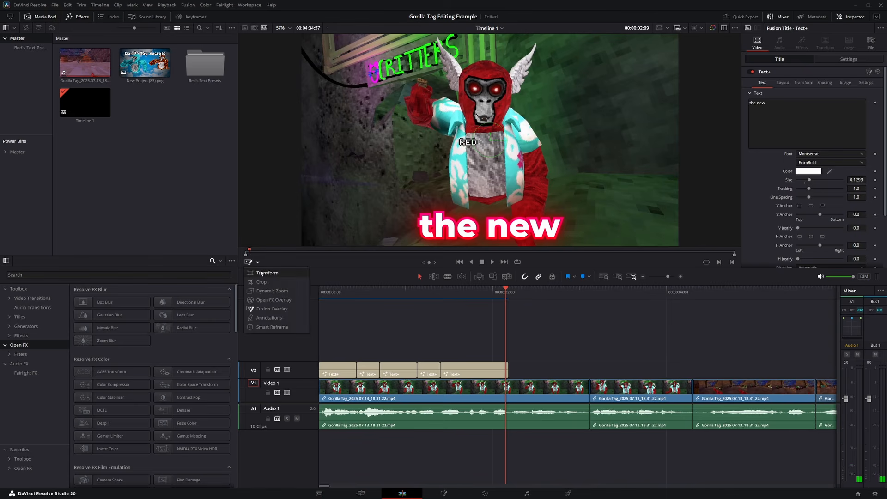
click(259, 272)
click(249, 262)
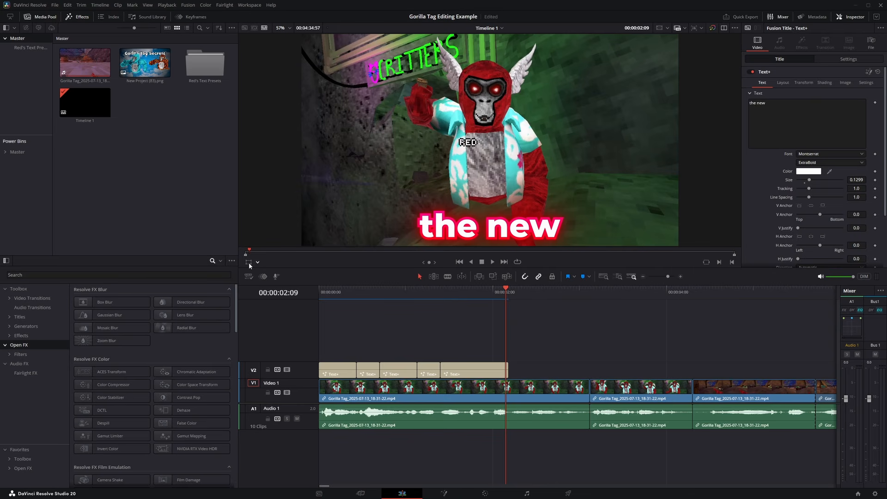
Step: Find the sound effect "vine" in the SFX power bin and place Vine Boom.mp3 on a new audio track at the playhead
click(17, 152)
click(23, 160)
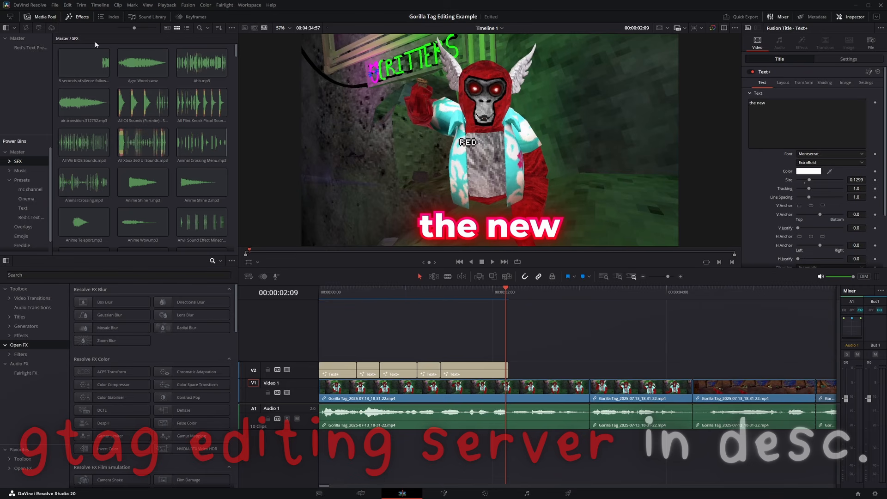
click(200, 28)
text(vine)
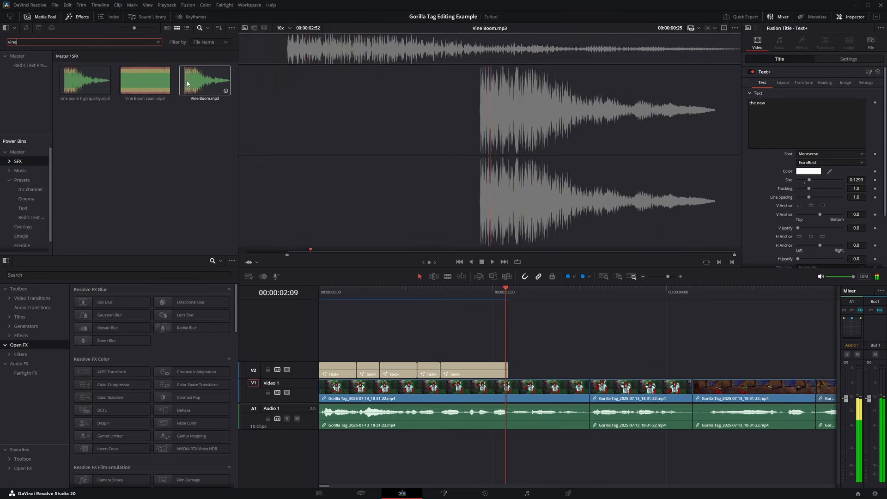
drag(187, 80, 505, 445)
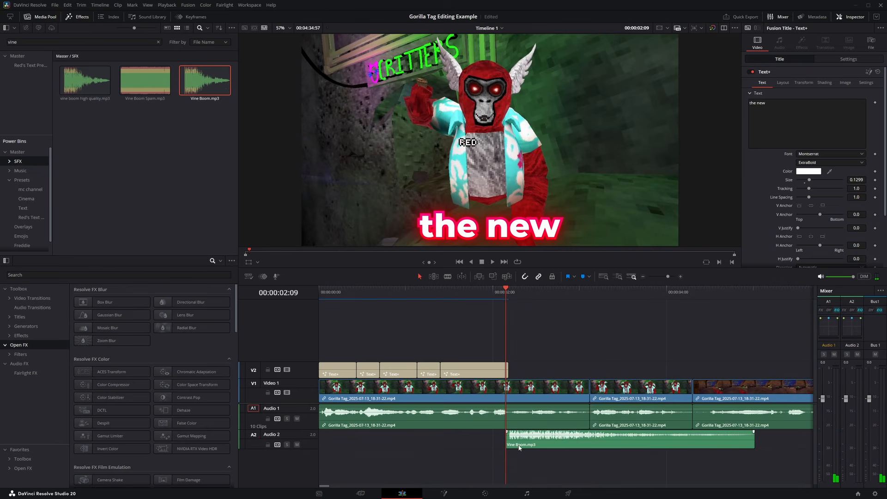
Step: Move the Vine Boom clip earlier so that it starts at about 00:00:01:41 under the "the new" subtitle
click(520, 447)
drag(538, 448, 538, 445)
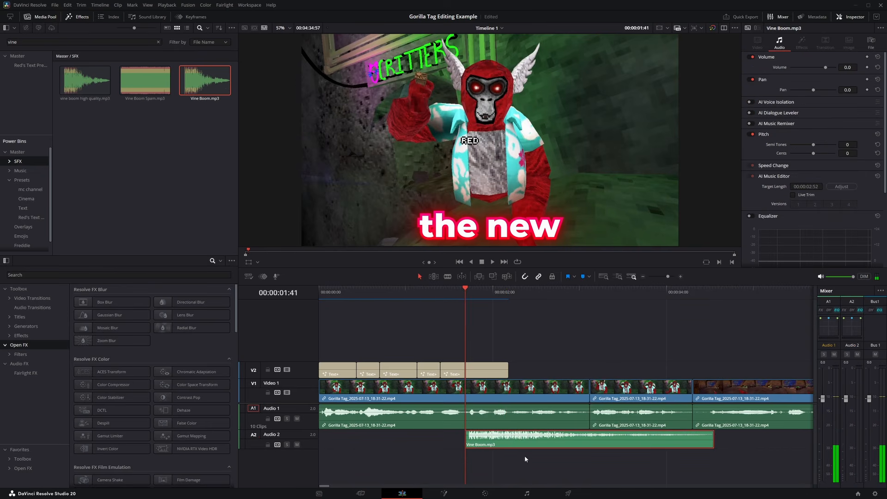
key(ctrl+equal)
mouse_move(567, 292)
mouse_down()
mouse_move(590, 356)
mouse_move(574, 295)
mouse_up()
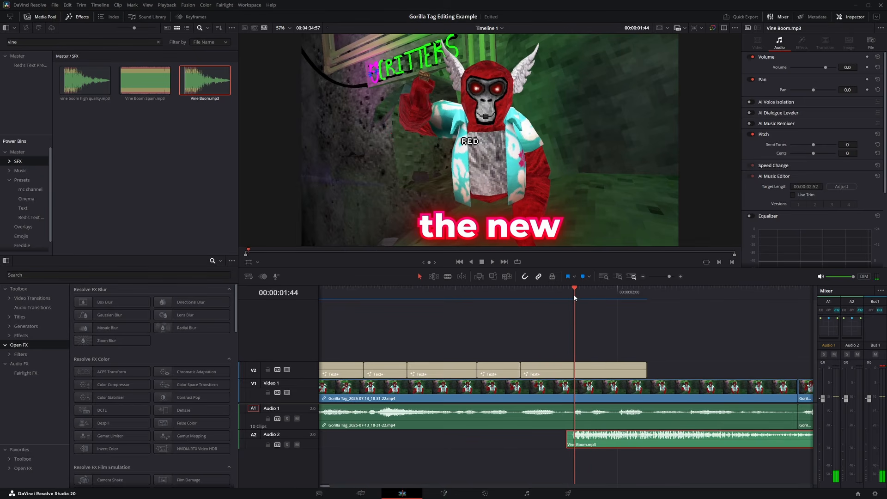
Step: Lower the Vine Boom clip's volume to -8.0 dB and play the section to about 00:00:02:37
drag(588, 441, 556, 435)
key(ctrl+equal)
key(ctrl+minus)
key(ctrl+minus)
key(ctrl+minus)
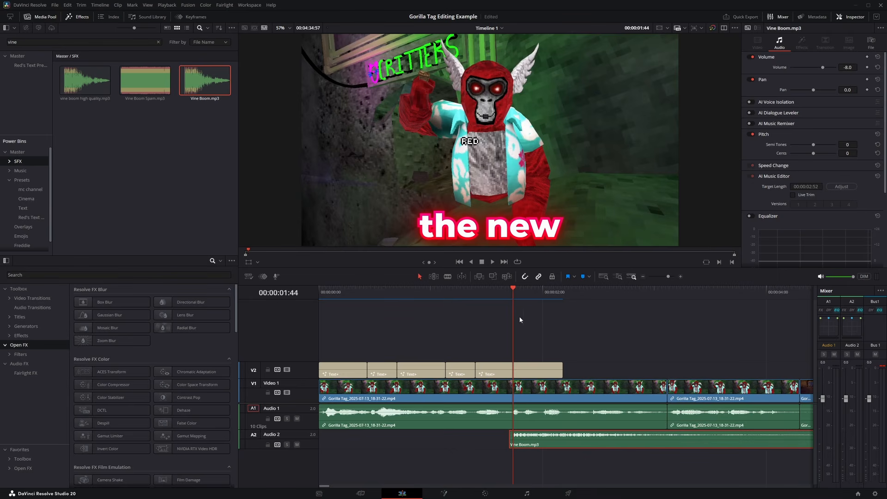
drag(508, 297, 449, 299)
key(space)
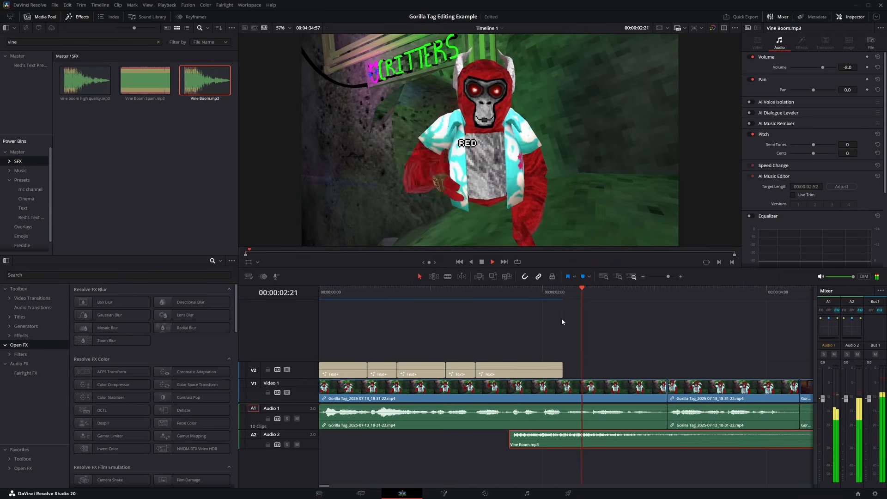
key(space)
Step: Try to cut off the end of the Vine Boom clip at the playhead and fade it out, and undo these edits
key(ctrl+b)
click(634, 440)
key(BackSpace)
drag(610, 432, 541, 431)
key(ctrl+z)
key(ctrl+z)
key(ctrl+z)
Step: Cut off the Vine Boom clip after 00:00:02:37, add a fade-out to its end and play the result
click(597, 443)
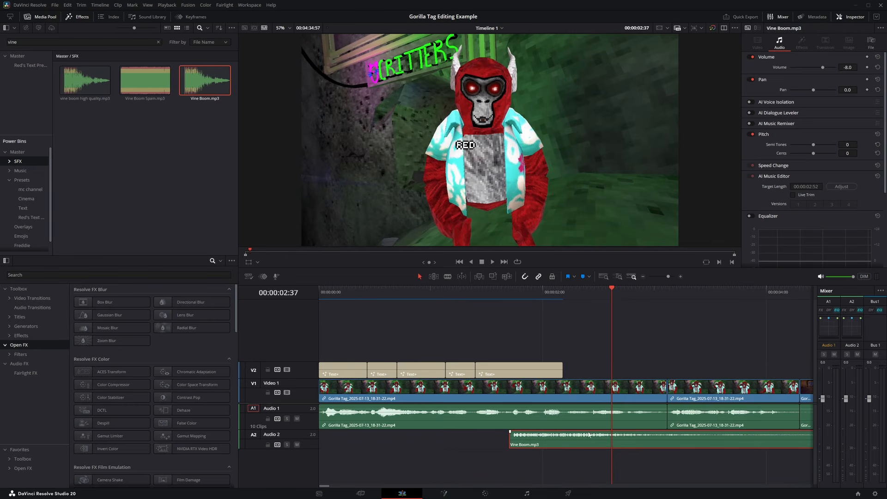
key(ctrl+b)
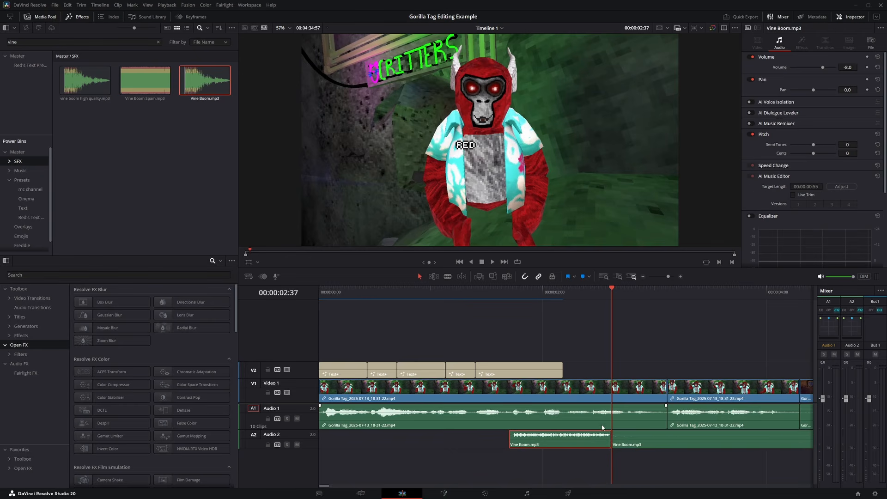
click(633, 443)
key(BackSpace)
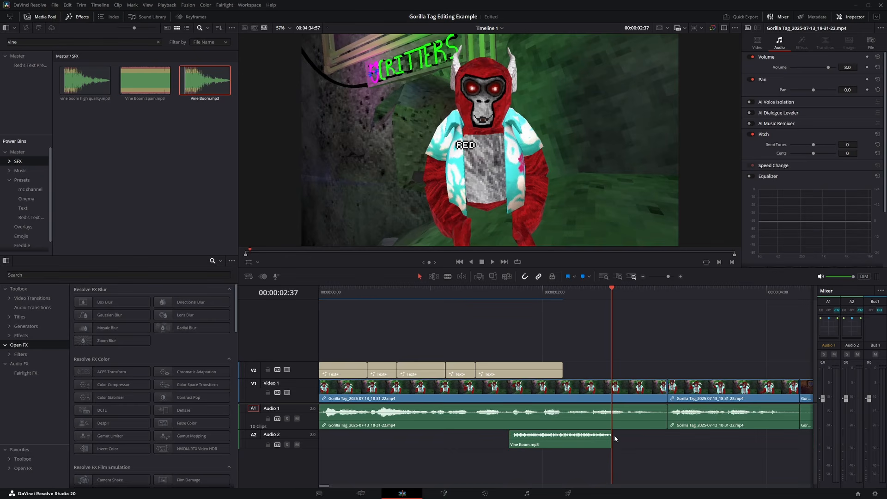
drag(612, 432, 556, 433)
drag(530, 293, 468, 295)
key(space)
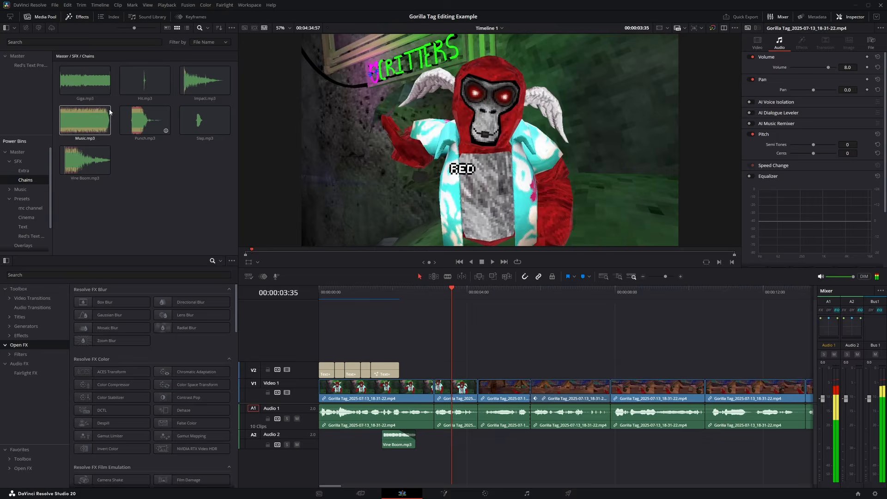
Step: Preview sounds in the Chains bin, place Impact.mp3 on Audio 2 after the Vine Boom clip and play it with the footage
click(94, 87)
click(205, 79)
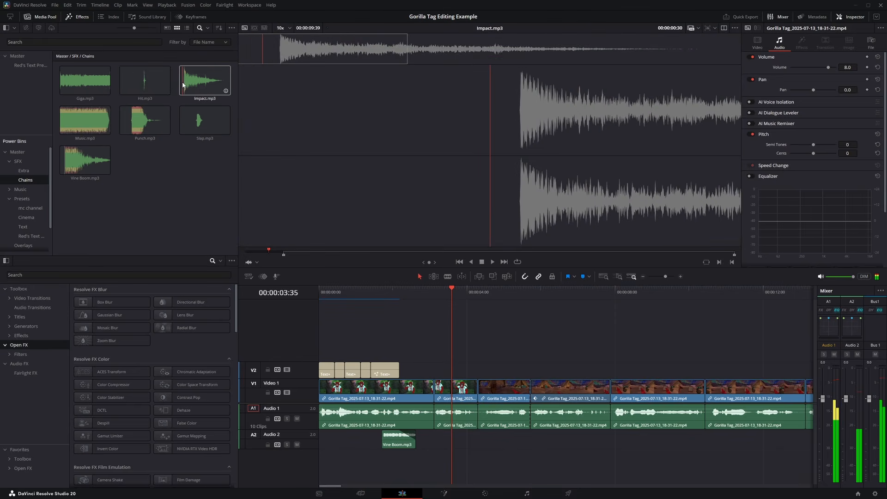
drag(204, 80, 461, 439)
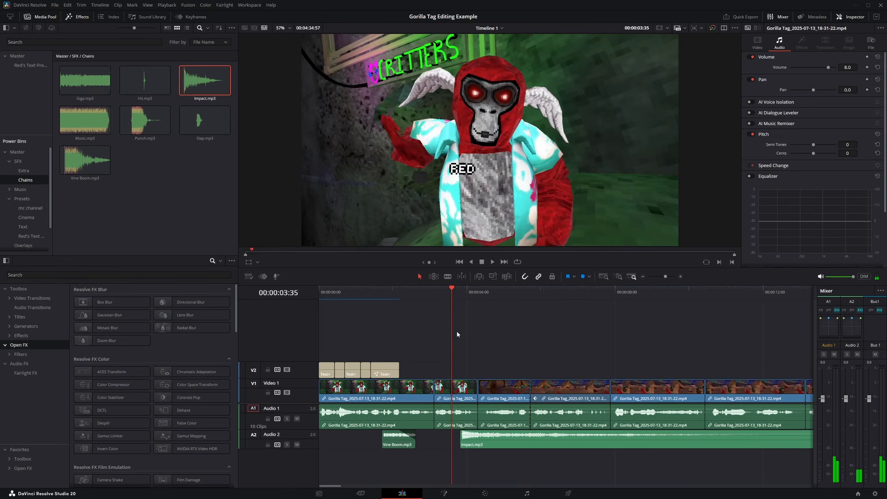
key(space)
key(space)
Step: Move the Impact clip later so its hit lands on the cut to the cave footage, and play up to 00:00:05:11
scroll(524, 418, up, 3)
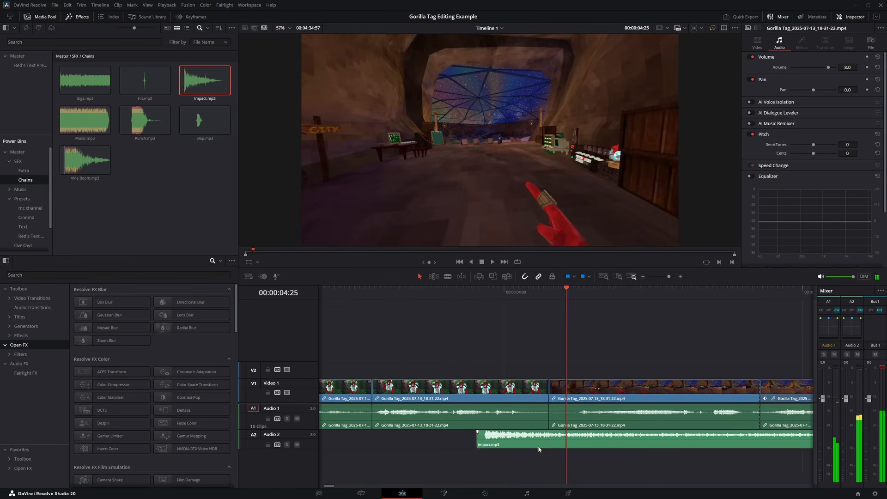
drag(539, 449, 592, 450)
key(space)
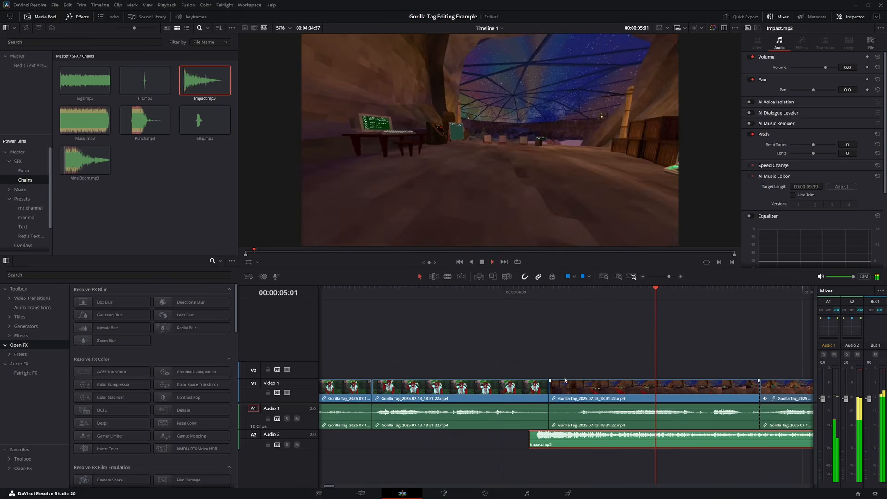
key(space)
Step: Cut off the Impact clip after 00:00:05:11 and add a fade-out to its end
key(ctrl+b)
click(703, 440)
key(BackSpace)
drag(679, 433, 608, 433)
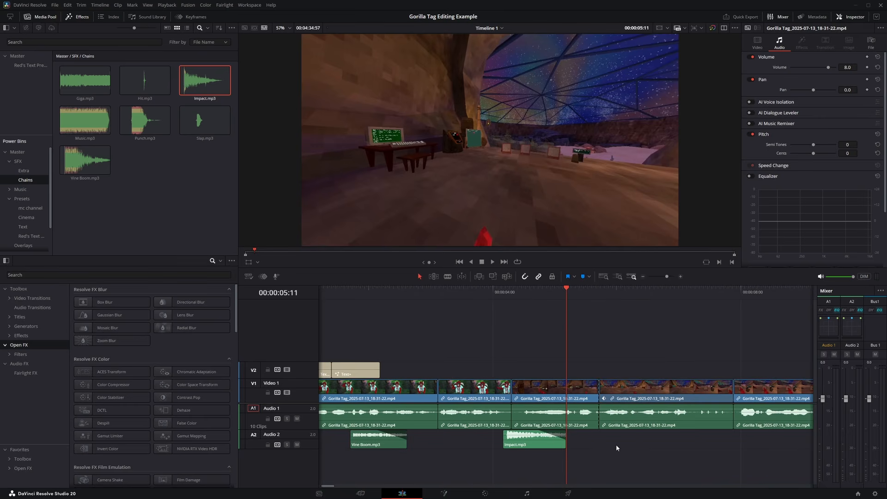
Step: Lower the Impact clip's volume to about -2.7 dB
scroll(616, 448, down, 5)
scroll(361, 441, up, 5)
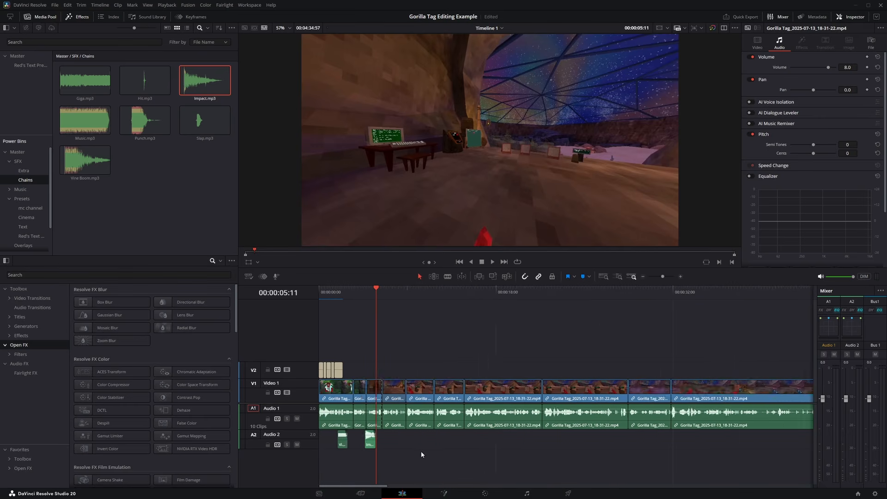
click(364, 439)
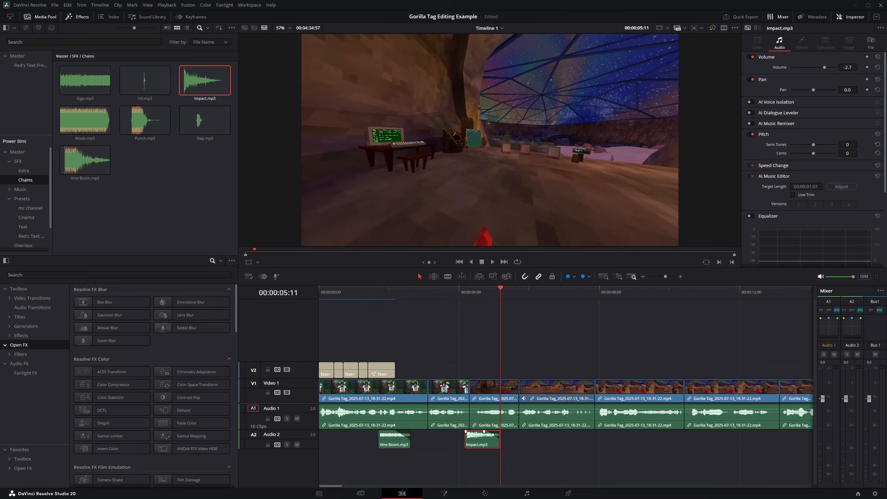
click(689, 345)
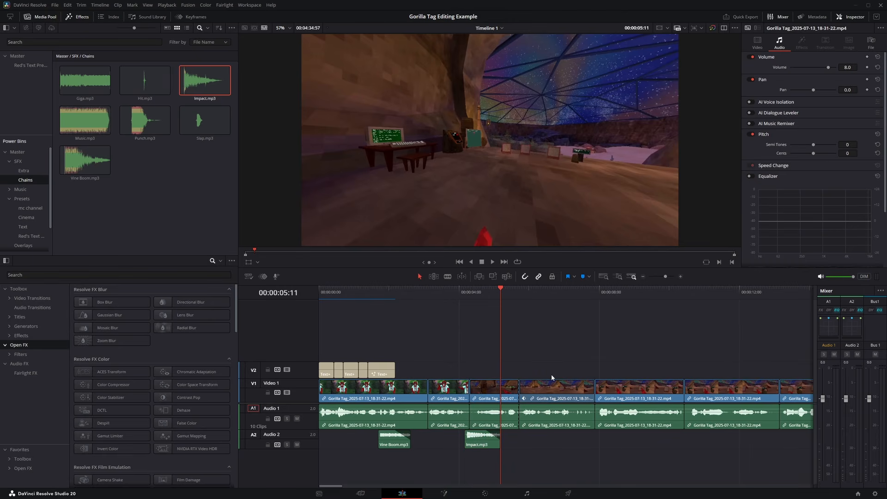
Step: Return to the Master bin, switch to Firefox and search the web for "pixabay"
scroll(455, 353, down, 5)
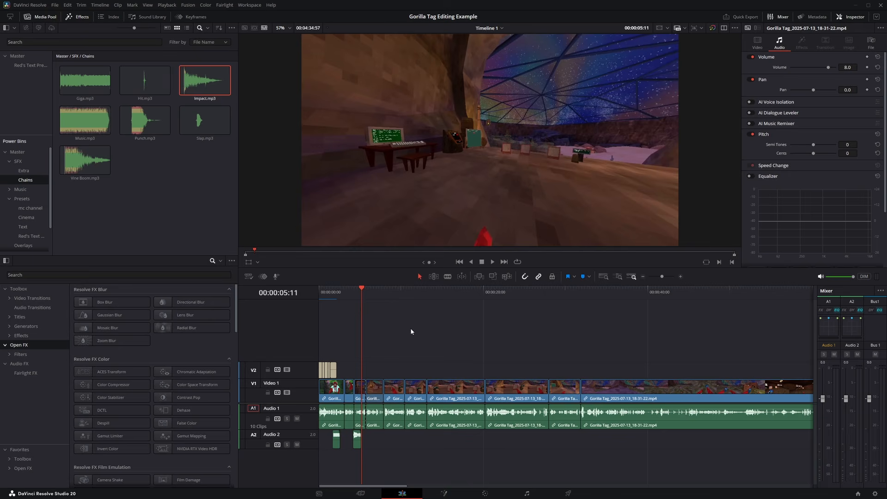
click(34, 57)
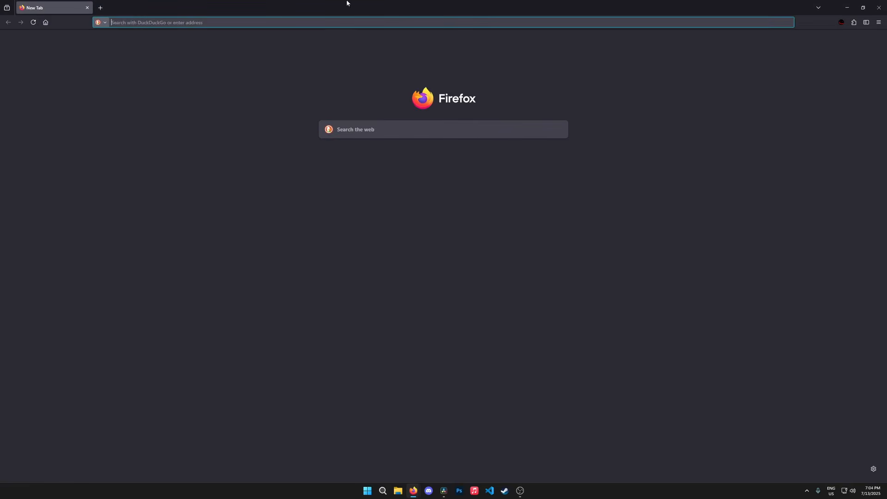
drag(346, 2, 359, 79)
text(pe)
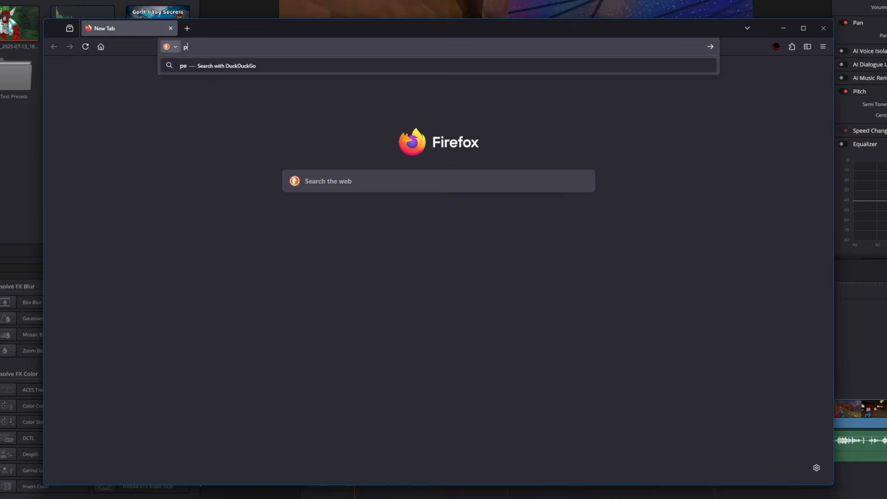
key(BackSpace)
key(BackSpace)
text(pix)
text(abay)
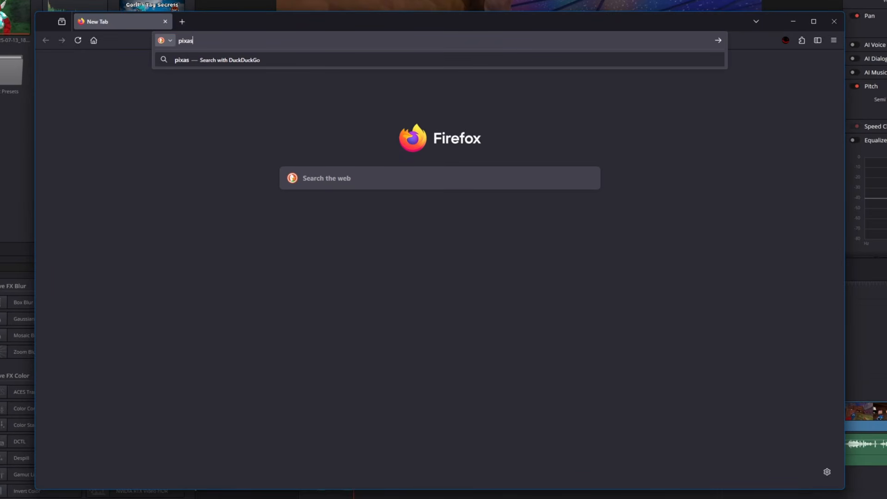
key(Return)
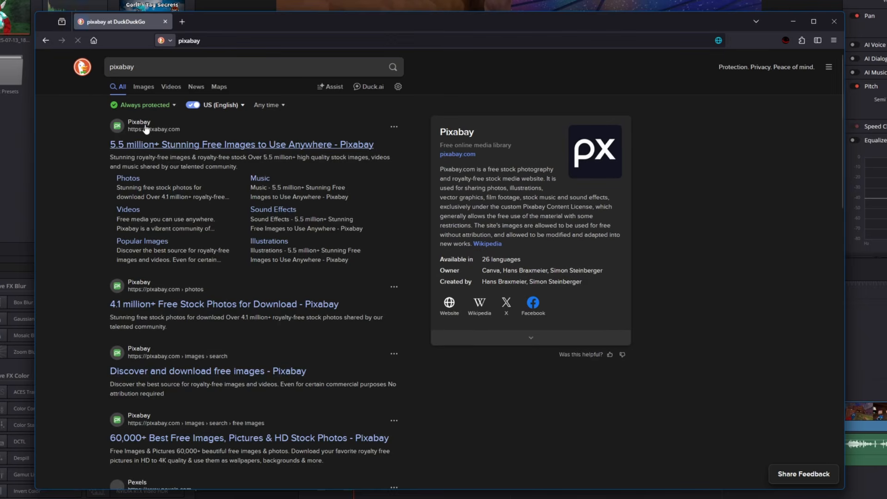
Step: Open the Pixabay website and list all of its royalty-free music tracks
click(142, 144)
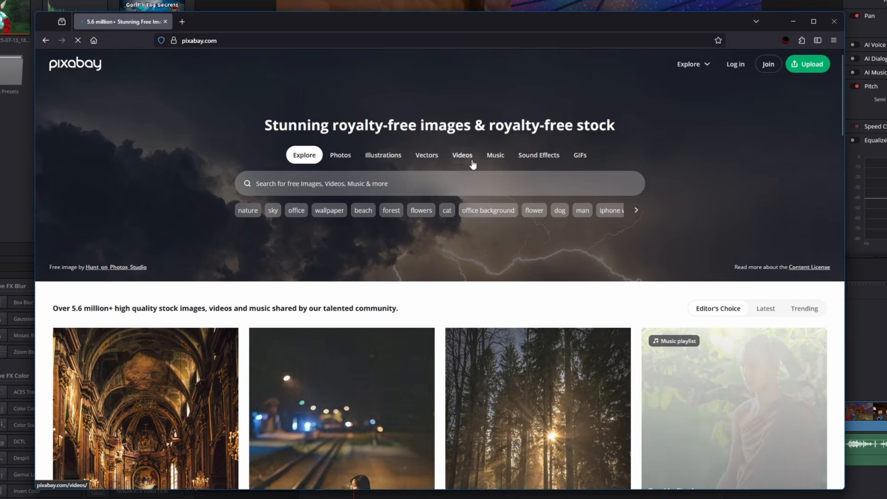
click(494, 155)
click(286, 184)
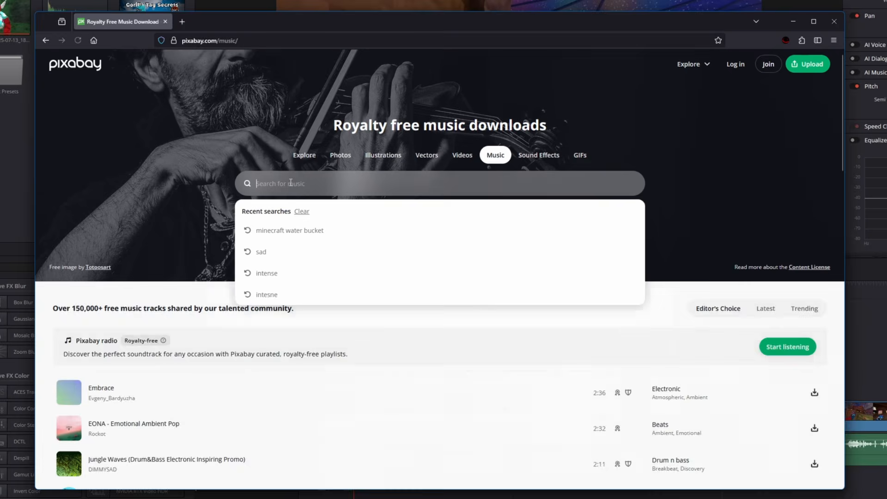
key(Return)
Step: Look through the media type, genre, mood, movement, duration and theme filters for the music tracks
click(78, 96)
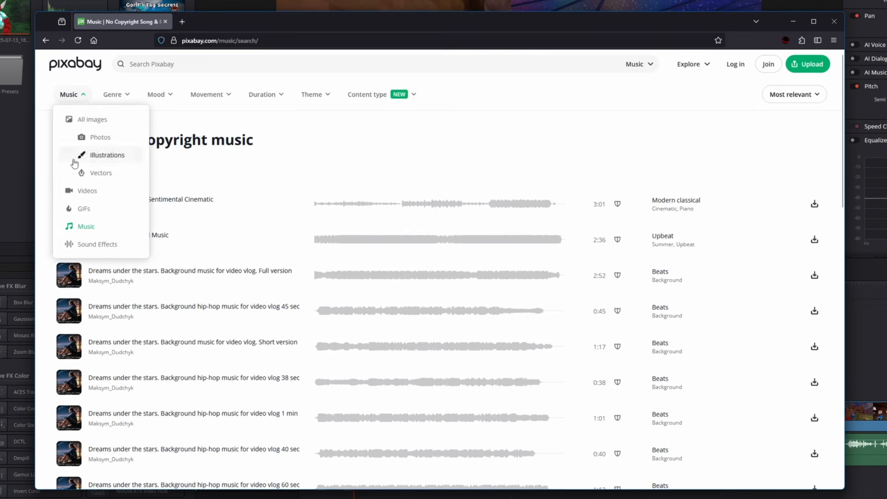
click(125, 94)
click(157, 96)
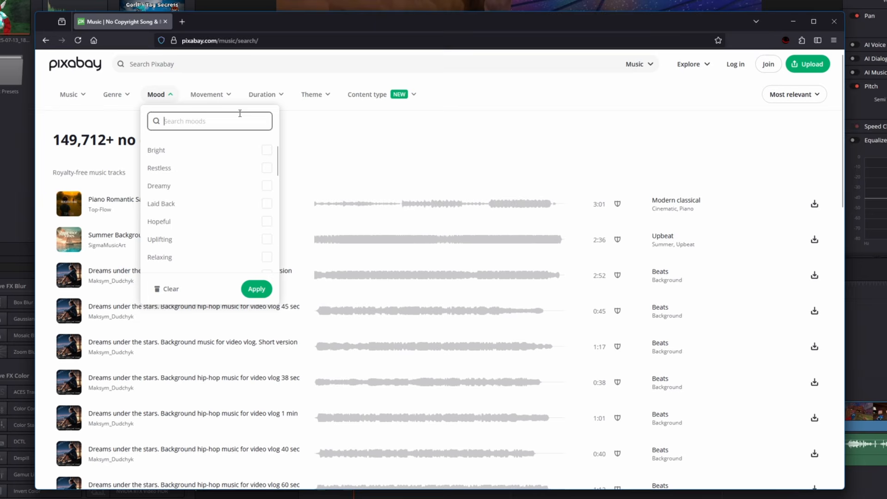
click(208, 94)
click(262, 95)
click(314, 97)
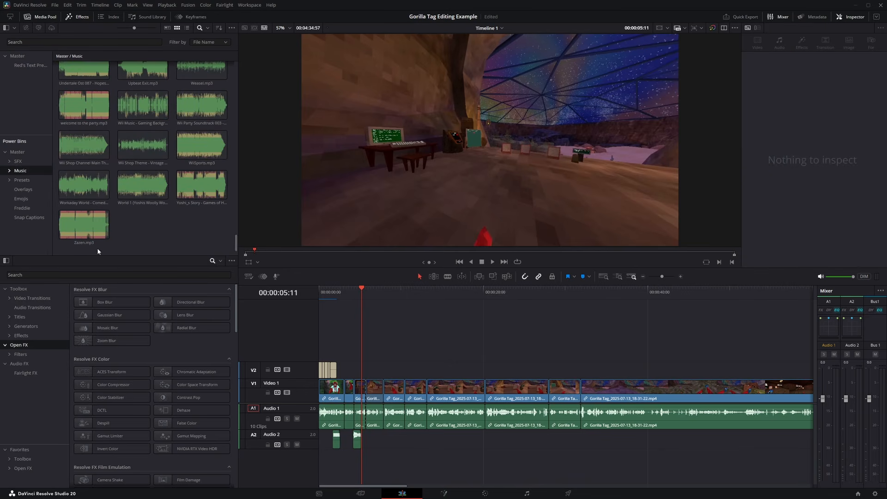
Step: Back in DaVinci Resolve, preview the Spongebob background music from the Music bin and place it on a new third audio track at the timeline start
scroll(200, 230, up, 5)
click(65, 90)
key(space)
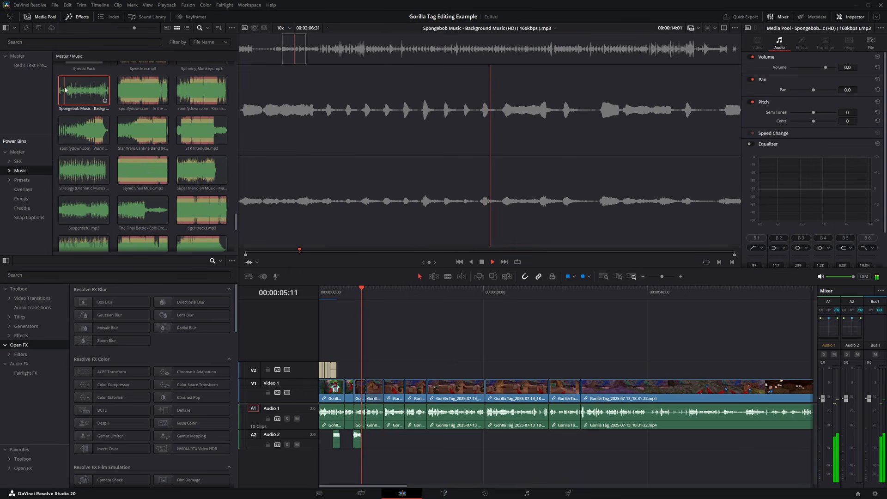
drag(64, 90, 342, 455)
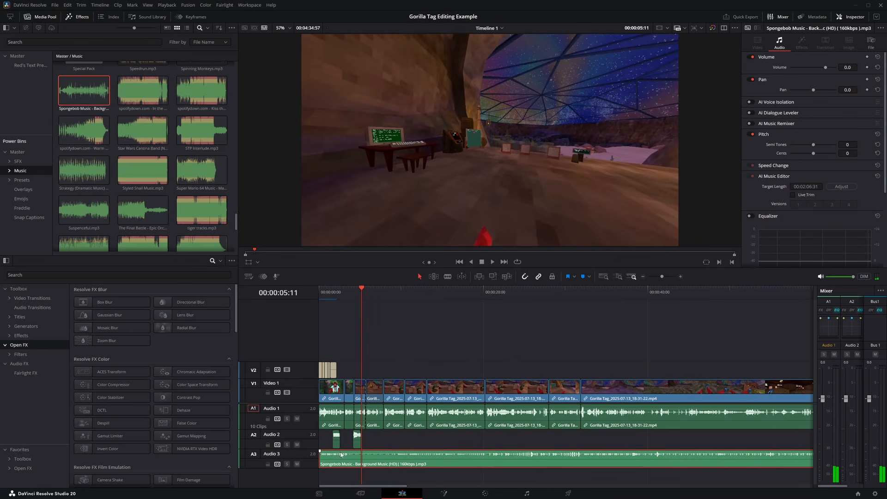
Step: Play the timeline from its start to hear the background music under the voice and sound effects
drag(342, 292, 245, 306)
key(space)
scroll(439, 447, up, 3)
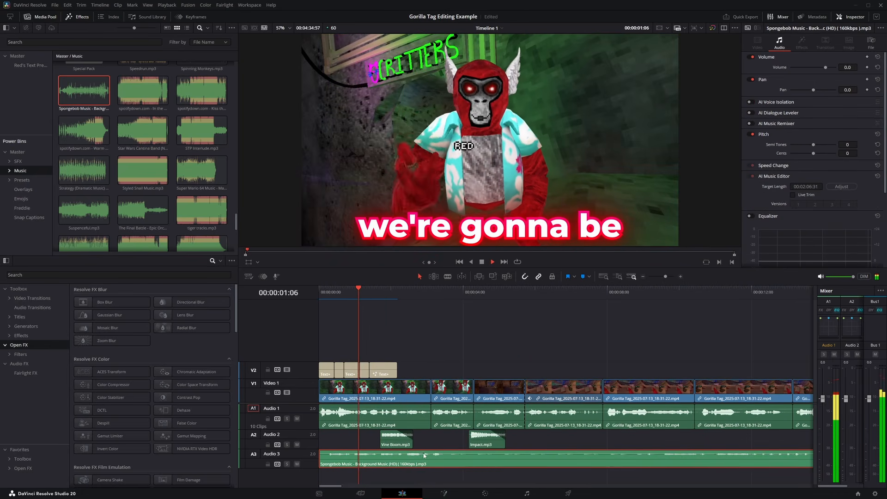
scroll(416, 450, down, 5)
scroll(405, 441, up, 2)
key(space)
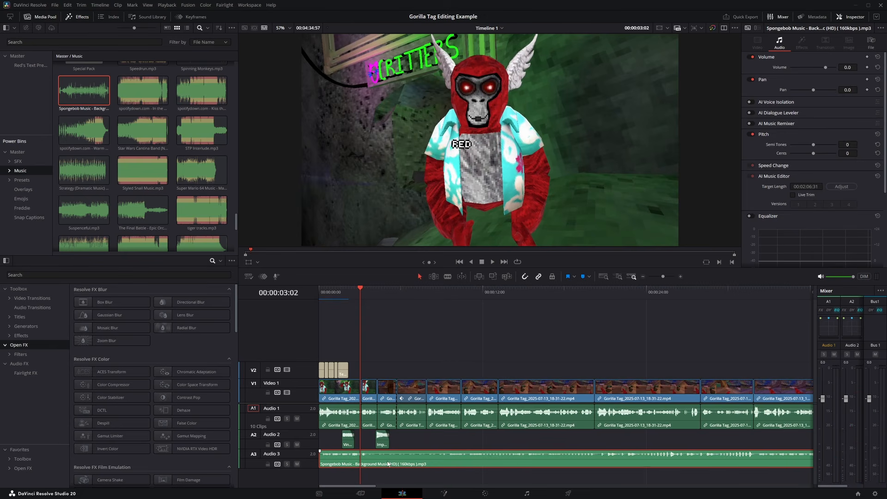
Step: Play the timeline's opening while checking the volume levels of the first voice clip and the Vine Boom sound effect
click(346, 414)
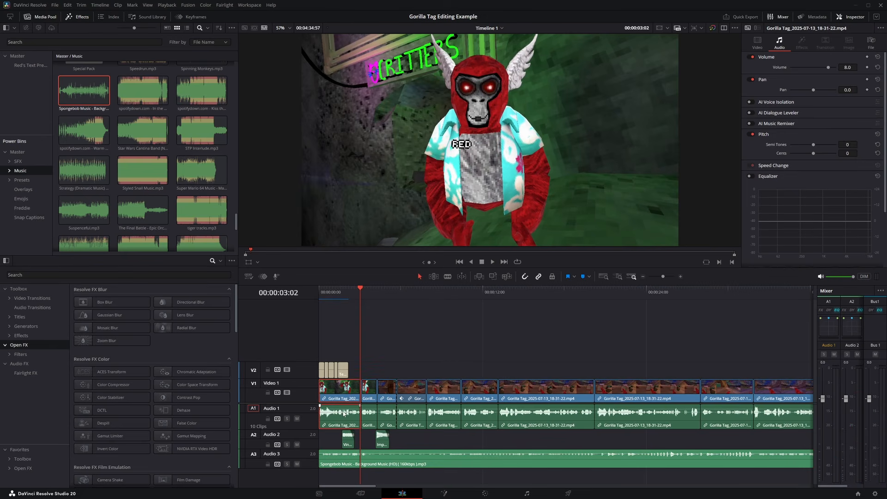
click(338, 292)
key(space)
click(348, 439)
key(space)
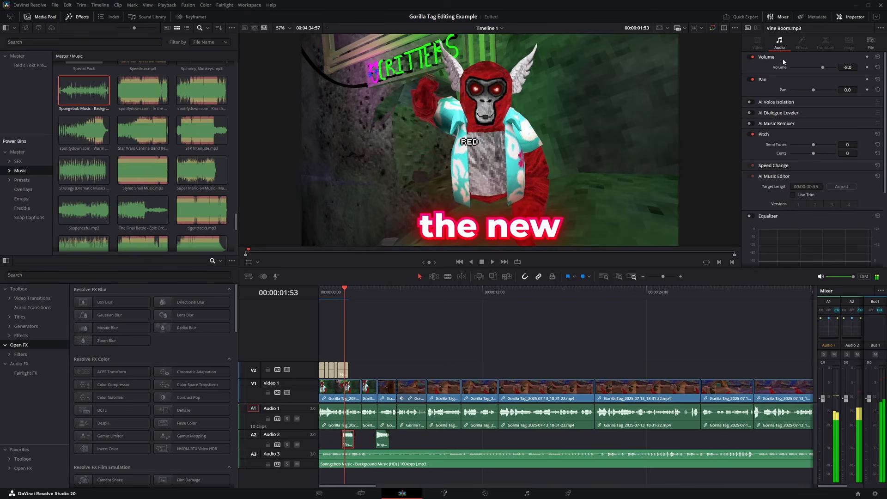
Step: Set the Spongebob background music's volume to -9.0 dB and listen to it against the voice
click(430, 458)
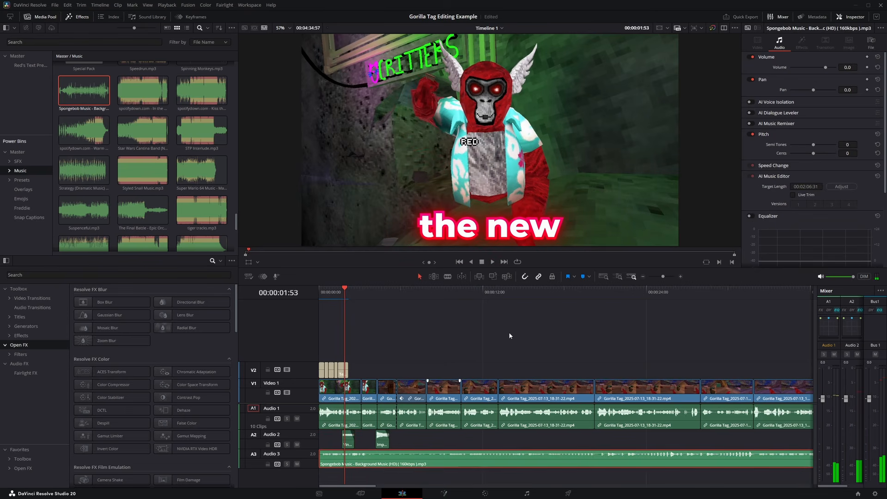
key(space)
key(space)
drag(826, 67, 823, 67)
key(space)
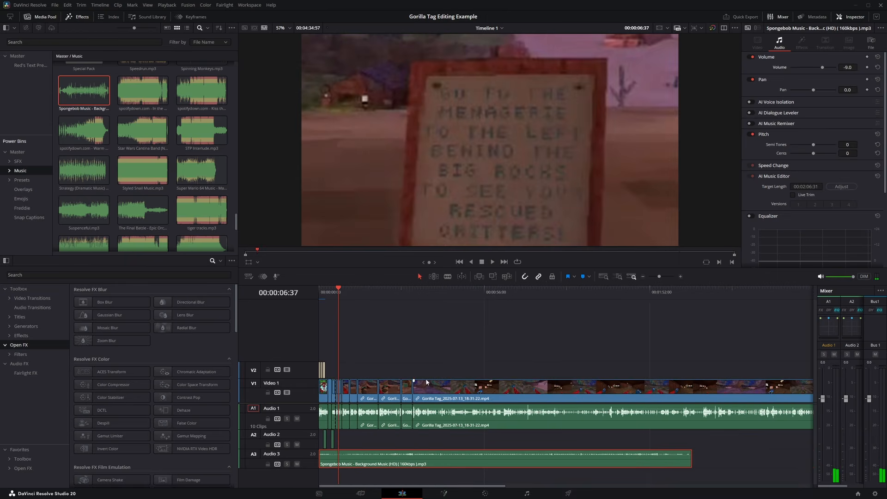
Step: Place tiger tracks.mp3 on Audio 3 directly after the Spongebob music and play from where the two songs meet
scroll(421, 379, down, 2)
scroll(358, 479, down, 2)
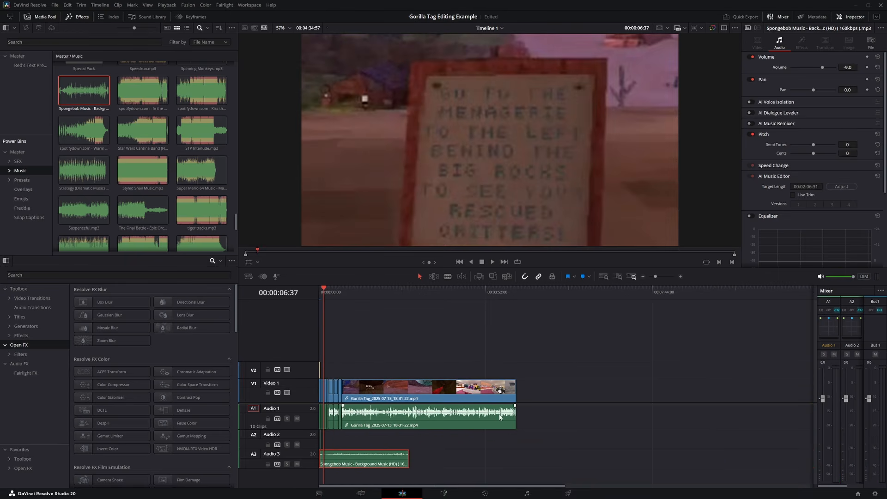
scroll(391, 429, up, 1)
drag(201, 211, 456, 457)
click(454, 294)
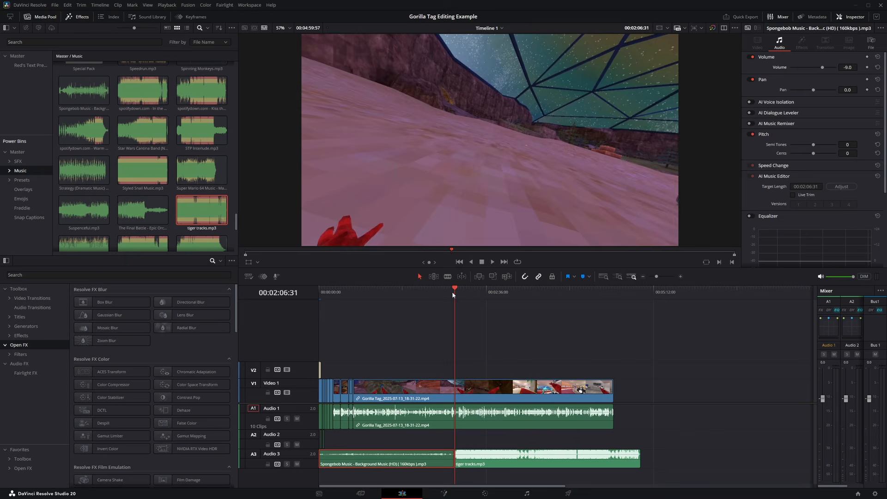
key(space)
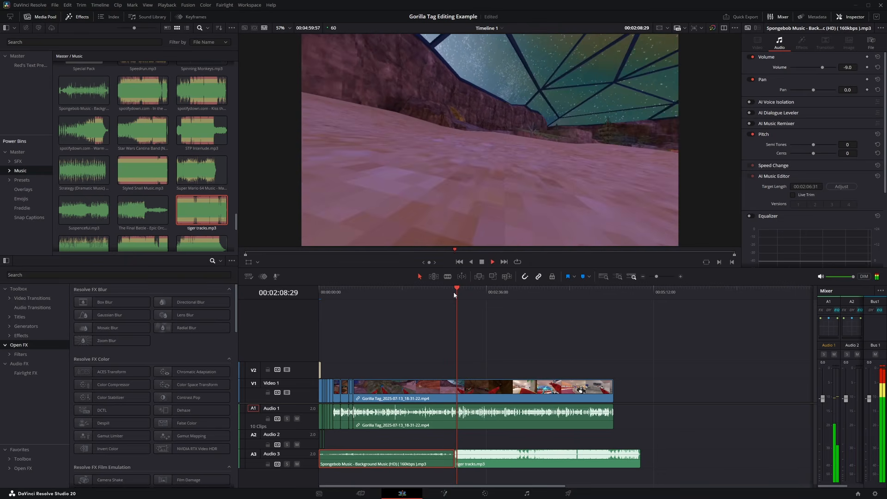
Step: Lower the tiger tracks music clip's volume to -24.1 dB and play across the change of song
drag(576, 453, 576, 460)
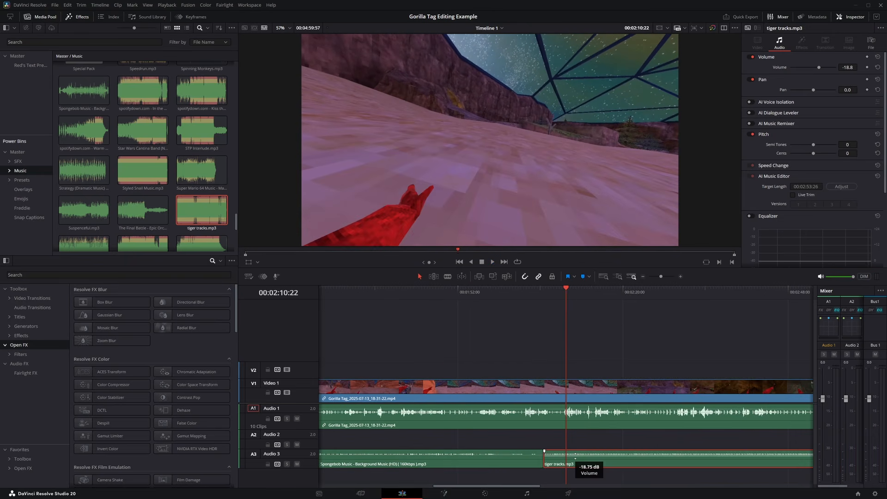
click(524, 293)
key(space)
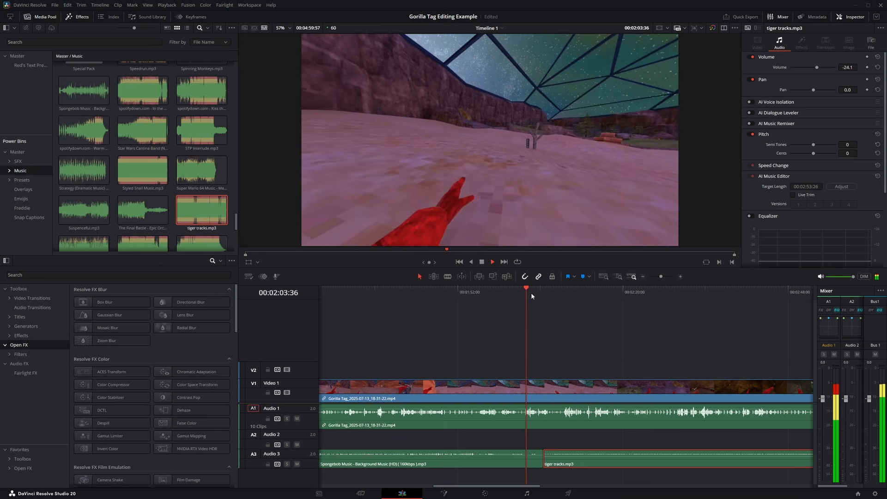
scroll(458, 398, down, 5)
key(space)
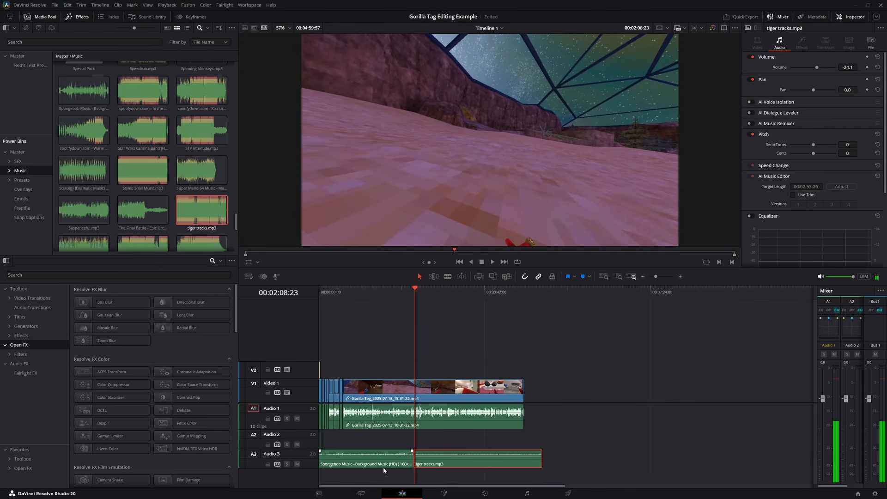
Step: Cut tiger tracks.mp3 at the video's end, 00:04:34:57, delete the excess music, and play the video's ending
click(525, 293)
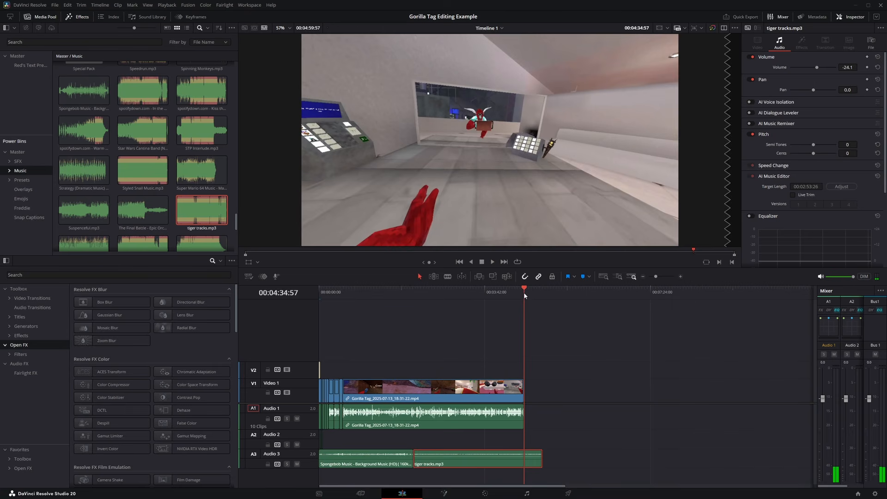
key(ctrl+b)
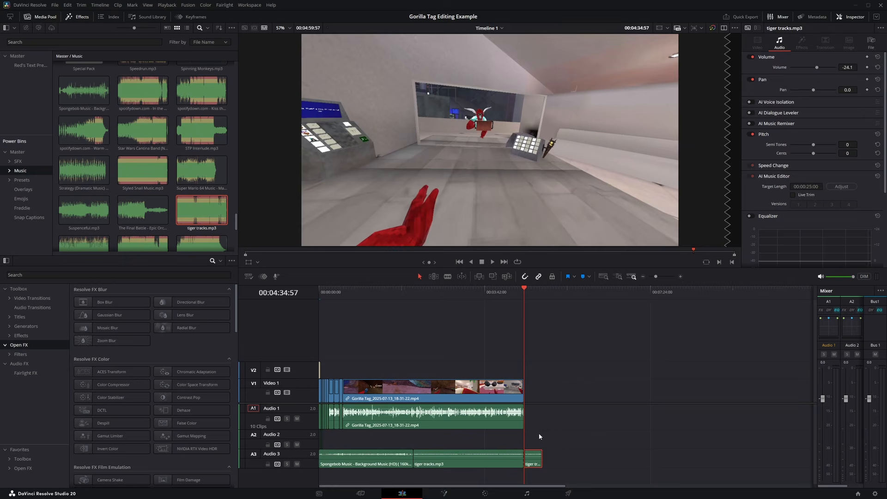
key(Delete)
drag(522, 292, 511, 293)
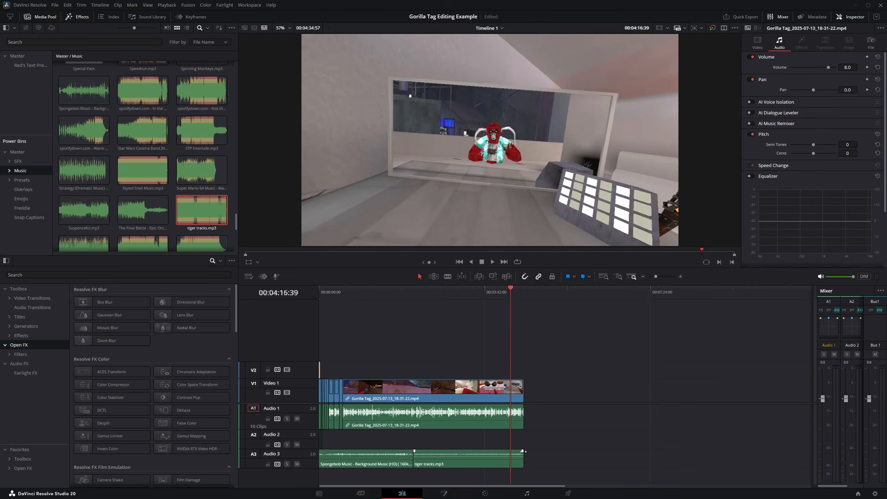
key(space)
key(Home)
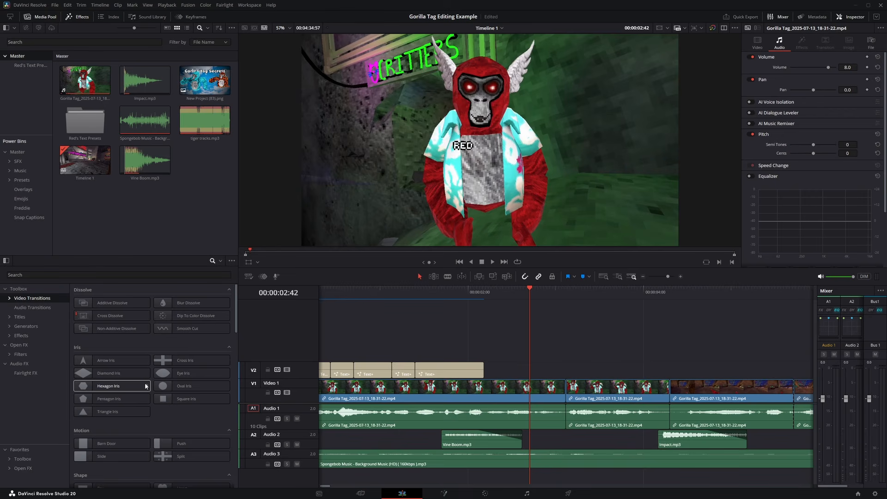
Step: Add a Dip To Color Dissolve at the first cut on Video 1, set its ease to In & Out, and preview it
drag(180, 316, 596, 387)
drag(596, 387, 595, 387)
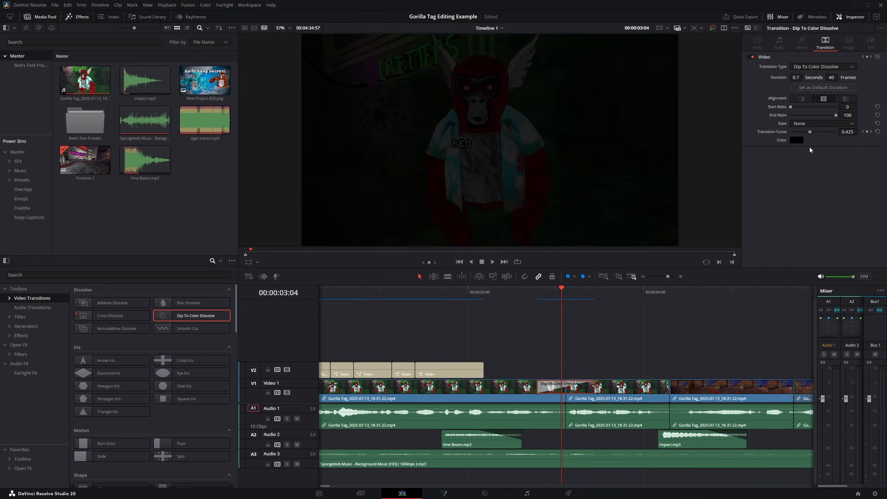
click(808, 124)
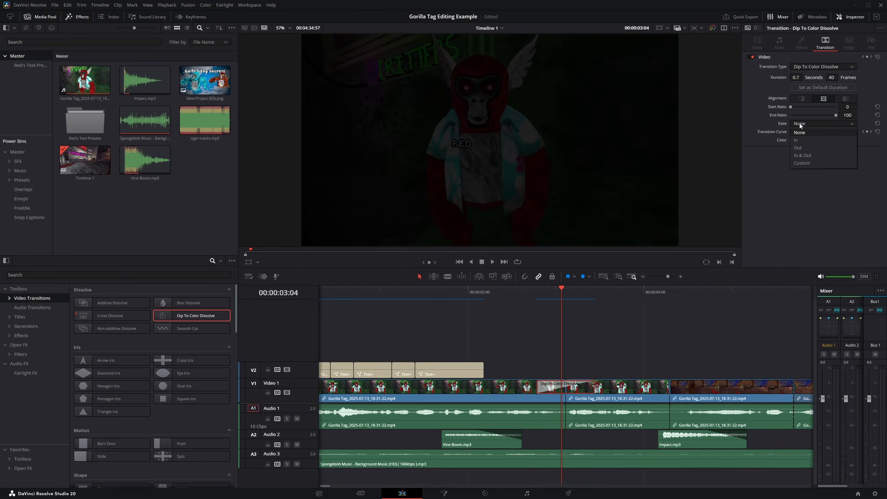
click(805, 156)
drag(564, 291, 517, 292)
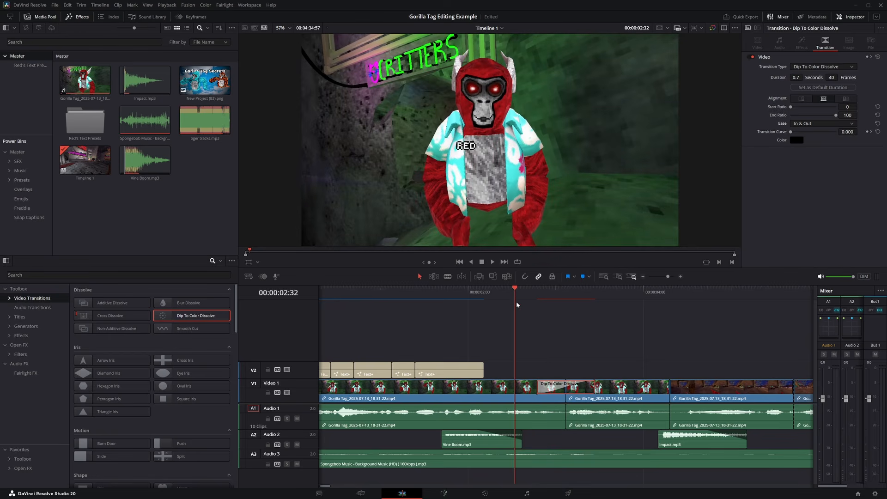
key(space)
key(space)
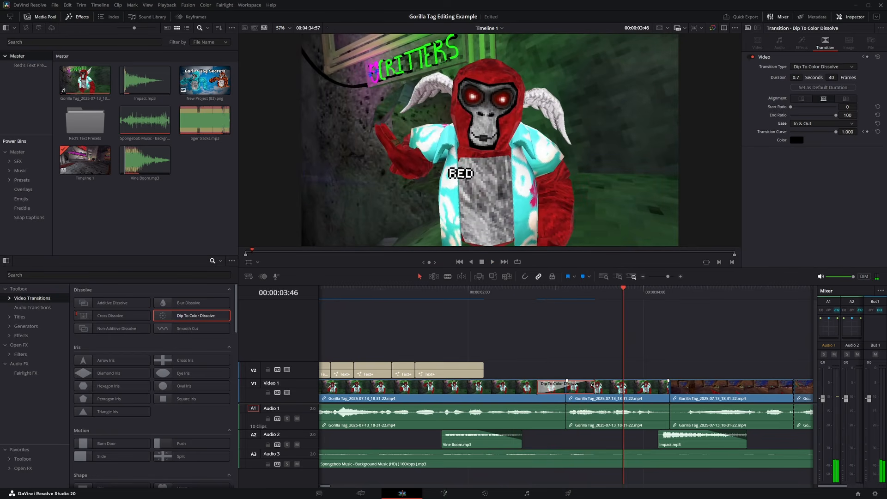
Step: Shorten the Dip To Color Dissolve to 8 frames, preview it, and delete the transition
drag(596, 385, 571, 383)
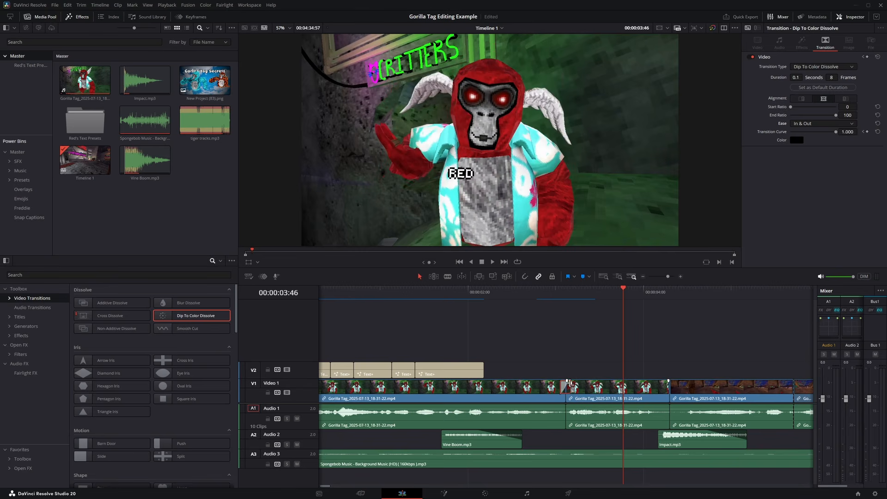
click(548, 292)
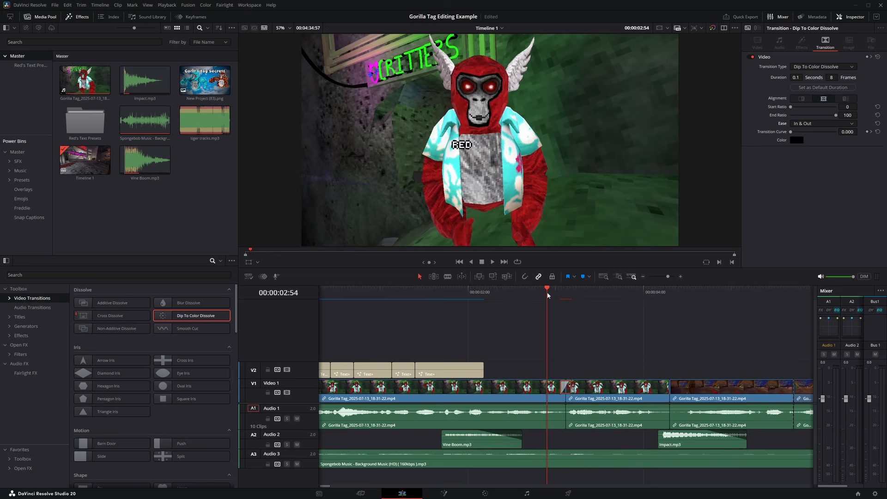
key(space)
key(Delete)
Step: Add a 16-frame Smooth Cut transition at the first cut between the gameplay clips and play through it
click(561, 291)
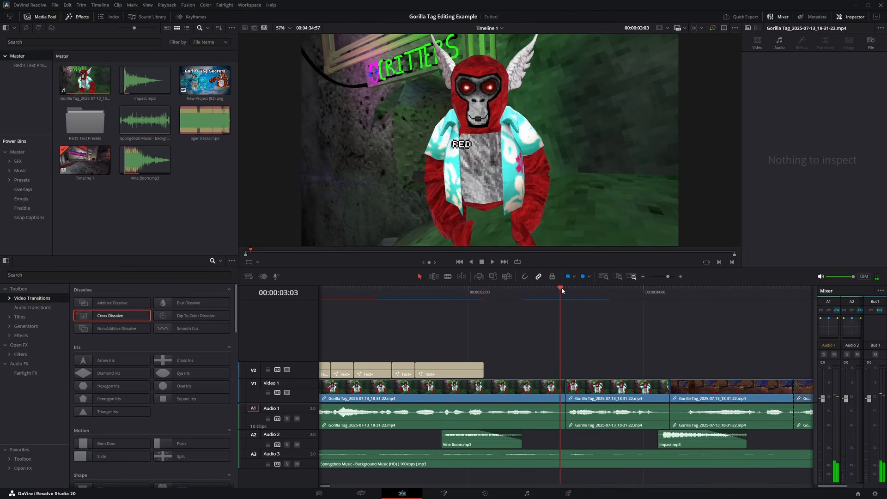
mouse_move(563, 291)
mouse_down()
mouse_move(584, 292)
mouse_move(546, 291)
mouse_up()
drag(192, 329, 576, 385)
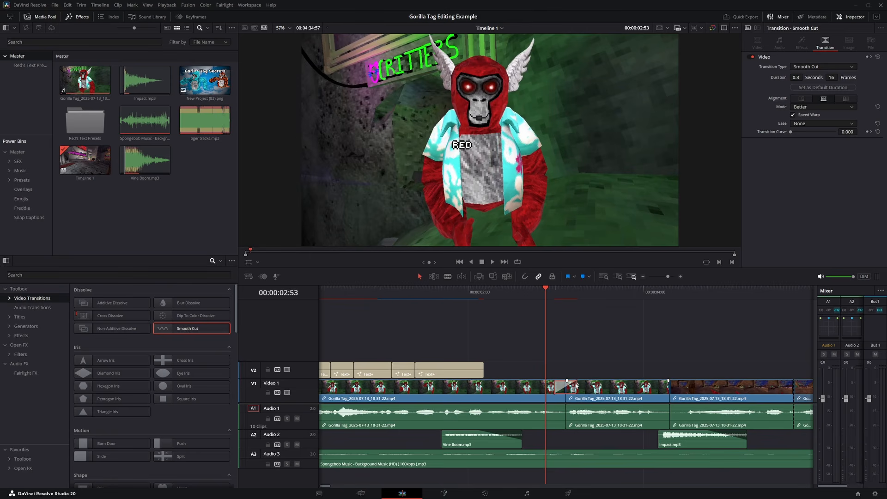
key(space)
click(540, 291)
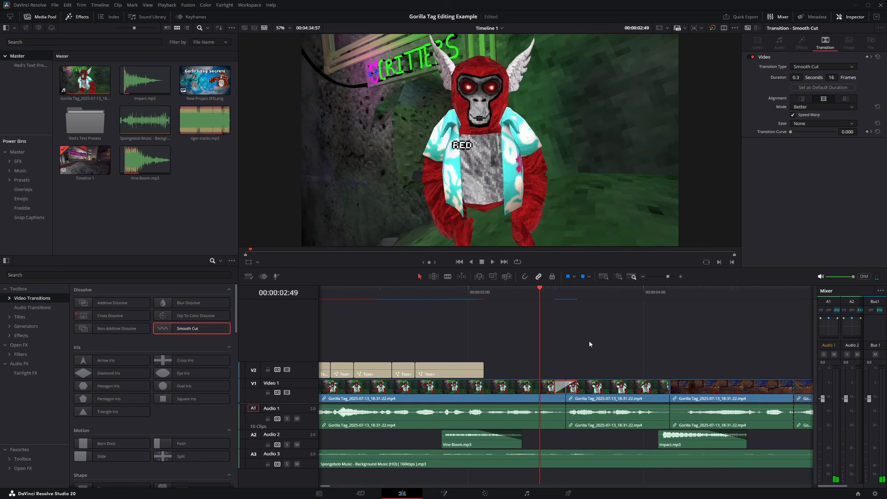
key(space)
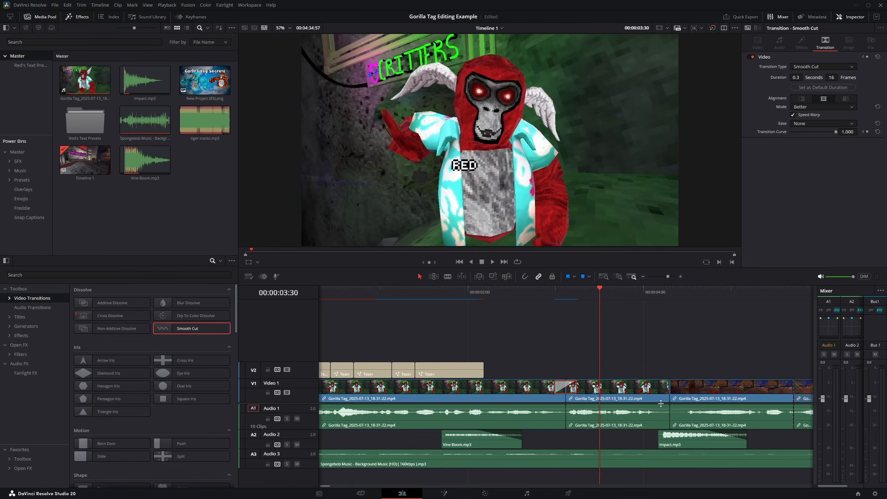
Step: Give the audio tracks more vertical room in the timeline and replay the section around the Smooth Cut
scroll(661, 403, down, 5)
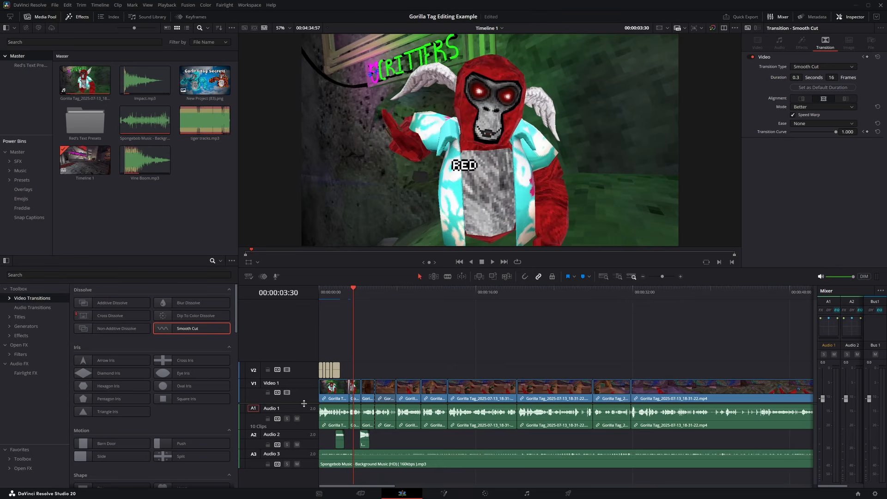
drag(304, 403, 304, 372)
drag(354, 291, 347, 292)
key(space)
scroll(444, 372, up, 3)
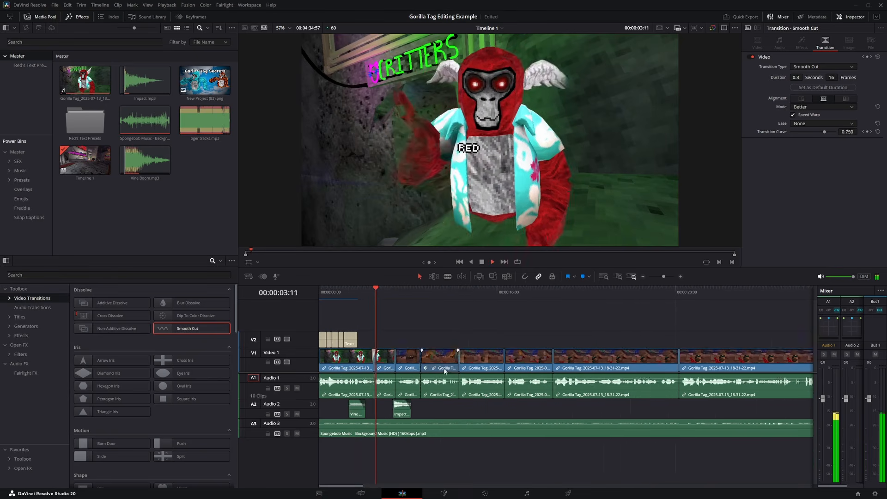
scroll(445, 371, up, 3)
key(space)
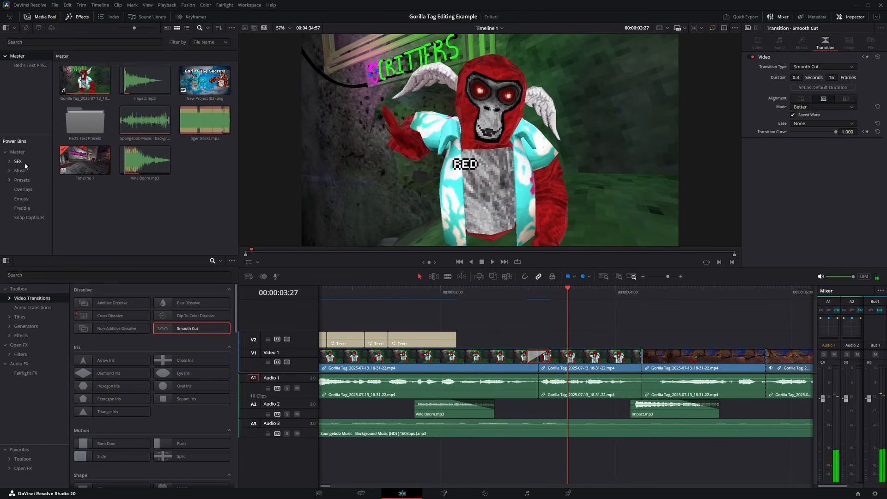
Step: Try the All C4 Sounds (Fortnite) effect on a new fourth audio track under the Smooth Cut, play it, and delete the clip
click(25, 164)
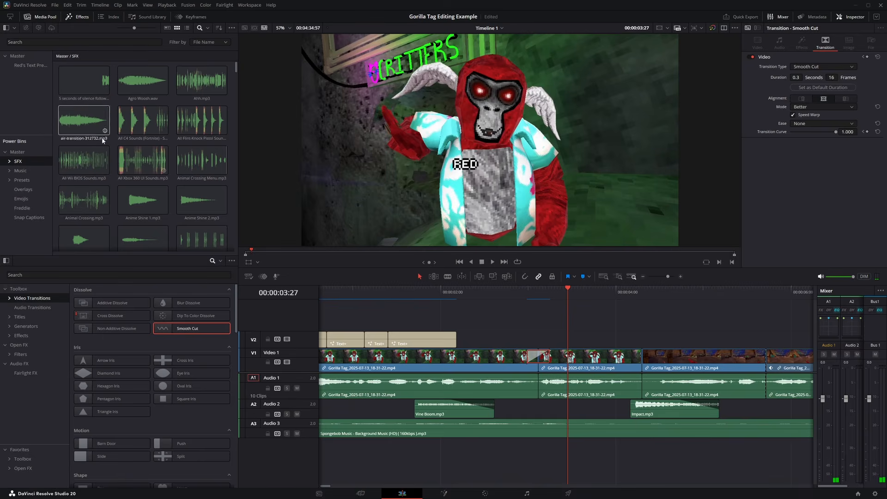
drag(138, 121, 520, 446)
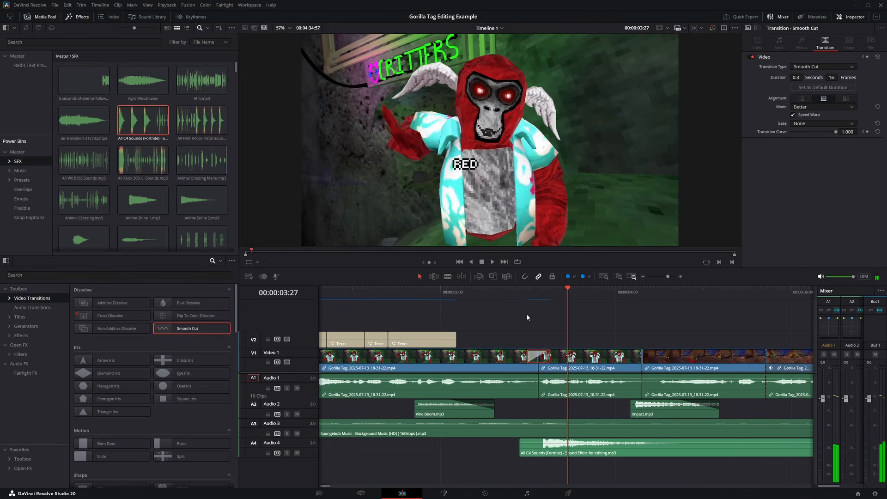
key(space)
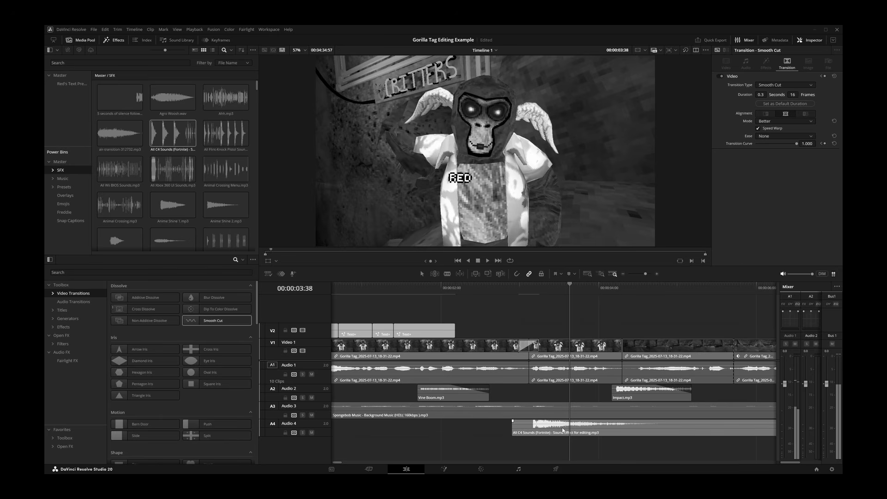
click(562, 429)
key(BackSpace)
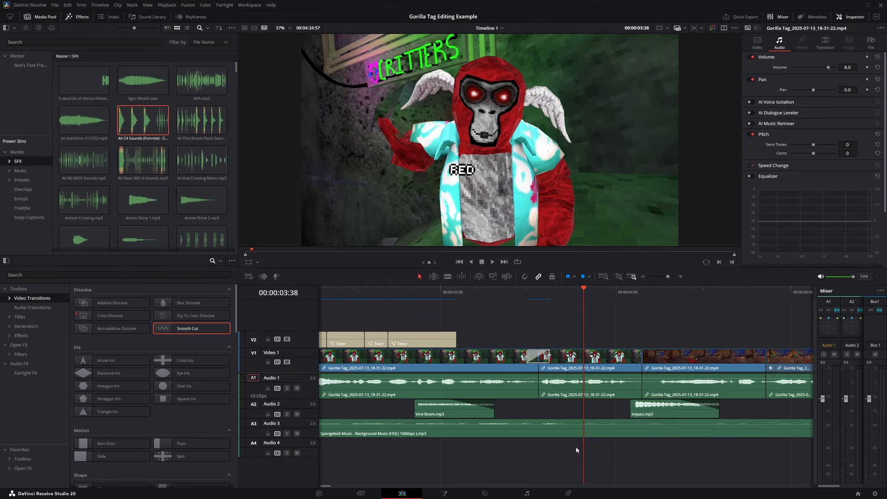
Step: Play around the Smooth Cut, then set the colour saturation of the gameplay clip at 00:00:05:08 to 57.40 and return to editing
scroll(407, 395, down, 5)
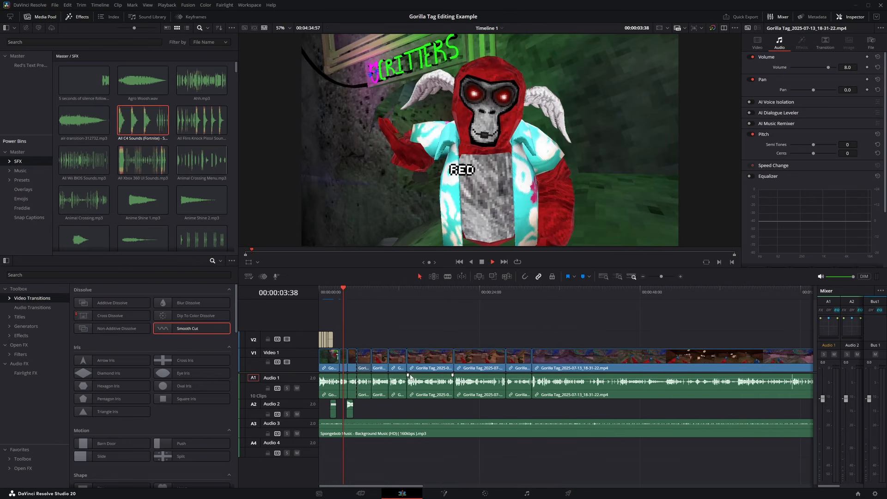
key(space)
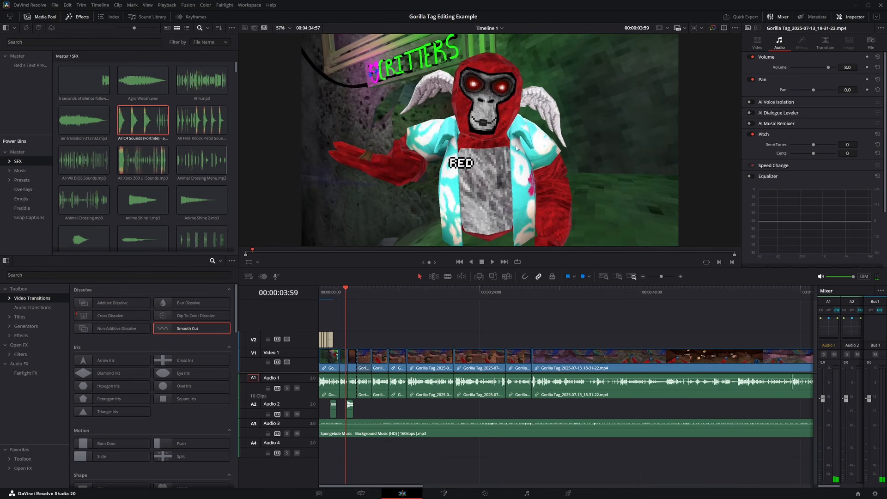
scroll(414, 355, up, 4)
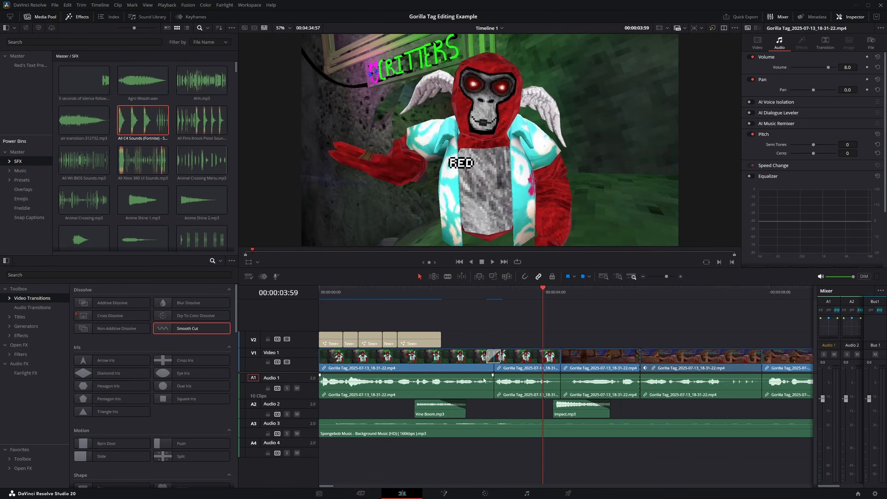
click(417, 292)
click(404, 377)
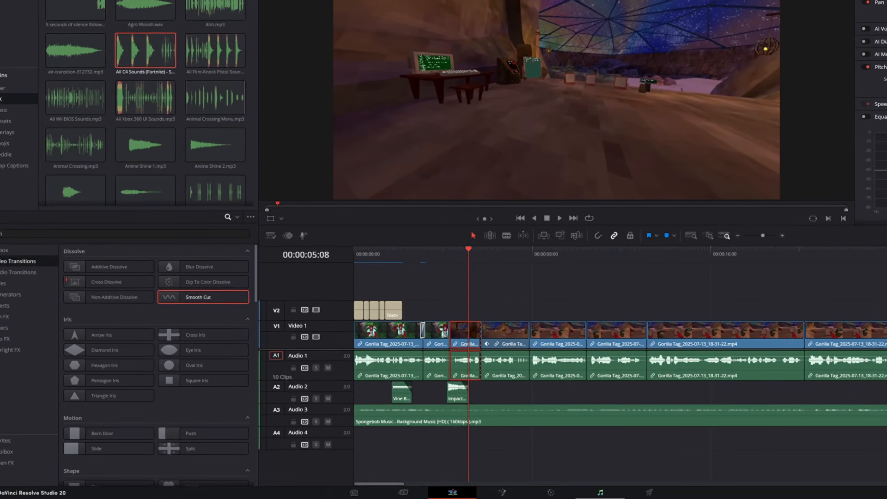
click(490, 494)
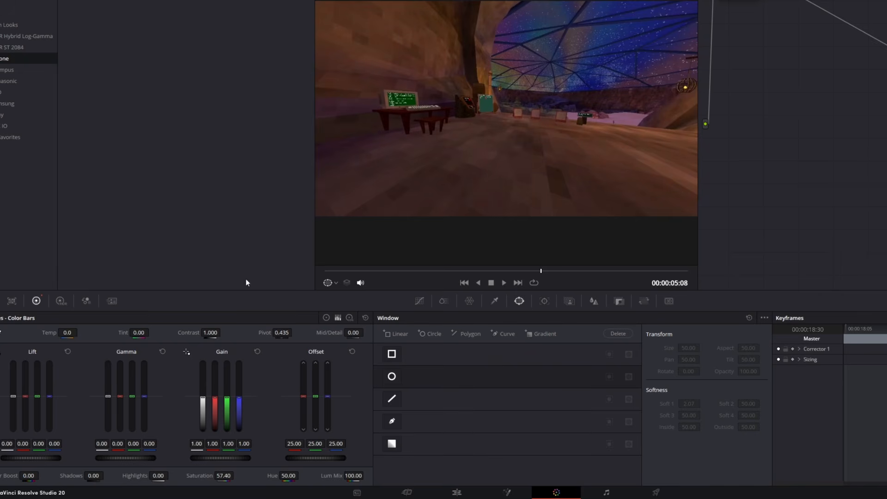
click(457, 492)
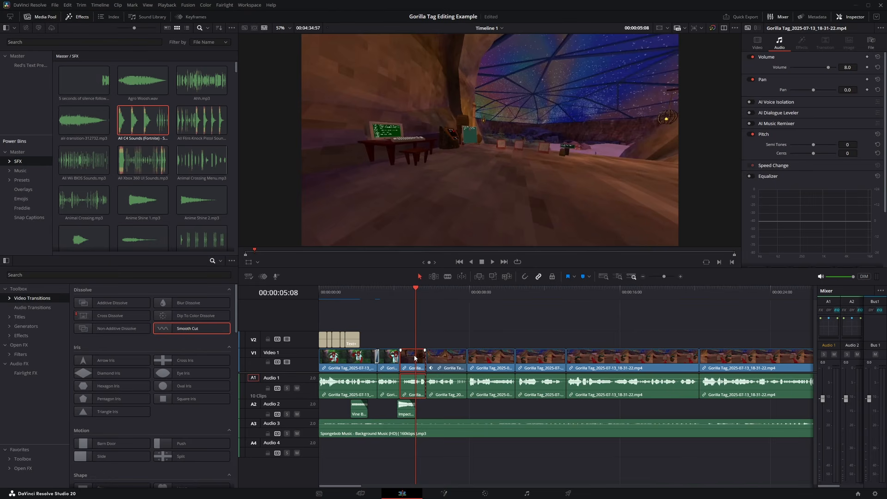
Step: Paste only the Color Correction attribute onto all gameplay clips on Video 1, keeping Maintain Timing for the keyframes
scroll(415, 359, down, 5)
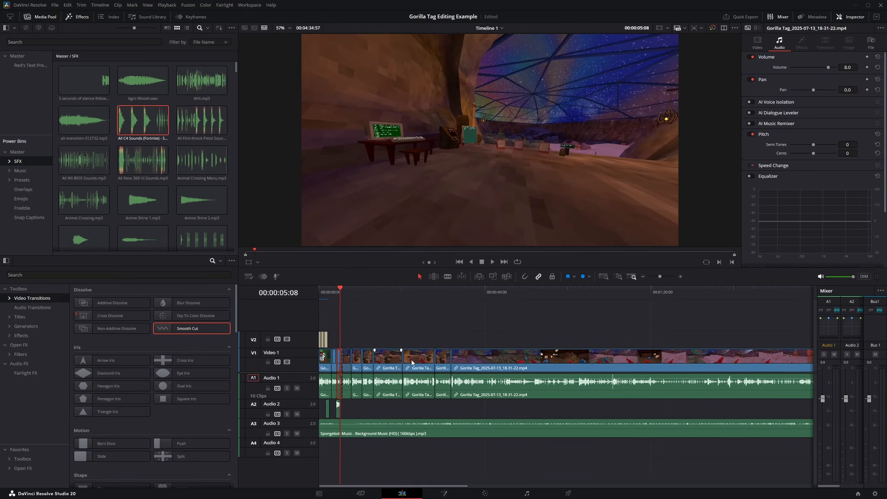
scroll(412, 362, up, 2)
key(y)
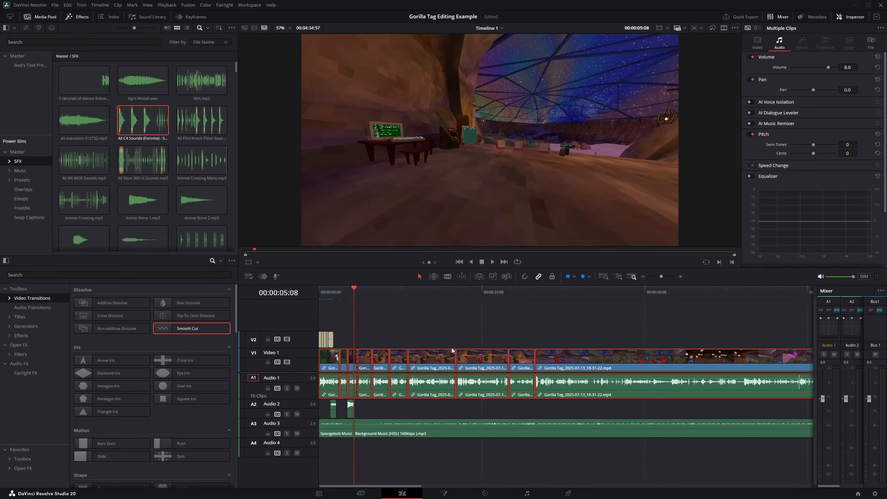
key(alt+v)
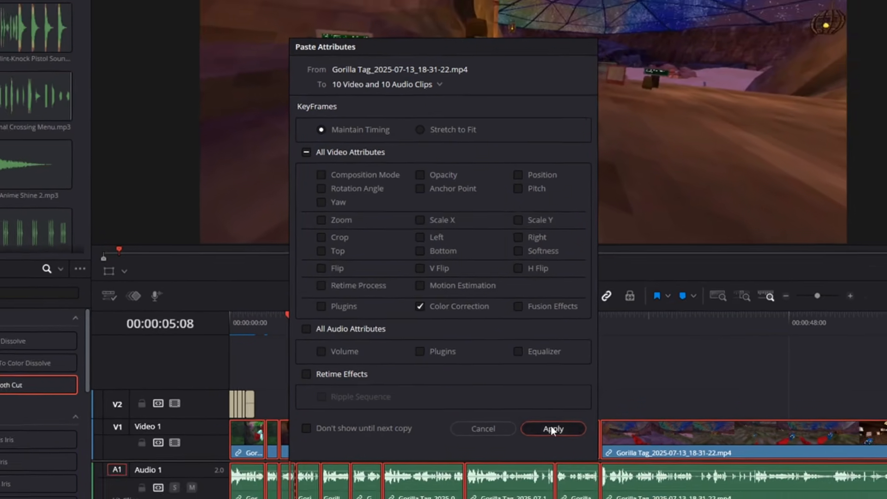
click(542, 449)
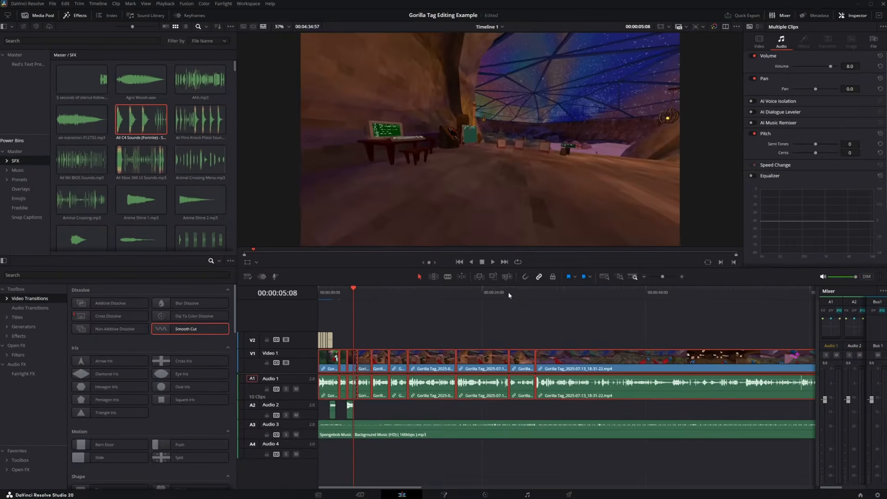
Step: Check the colour of the gameplay footage further along the timeline and return to the opening clip
scroll(531, 342, down, 3)
click(513, 332)
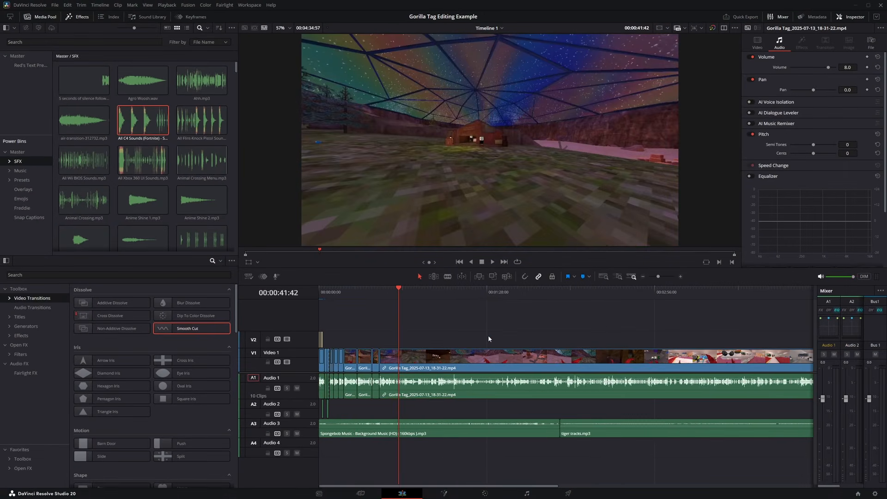
scroll(489, 337, down, 4)
scroll(504, 340, up, 7)
scroll(474, 347, down, 1)
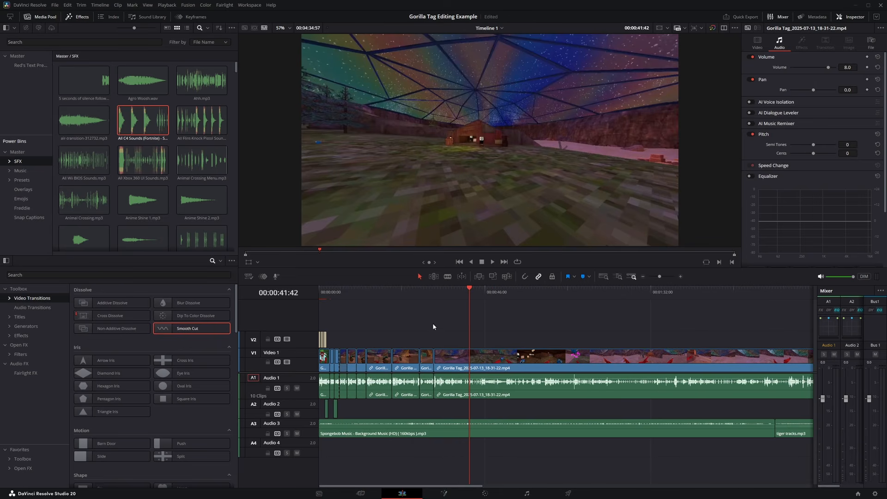
drag(446, 296, 356, 299)
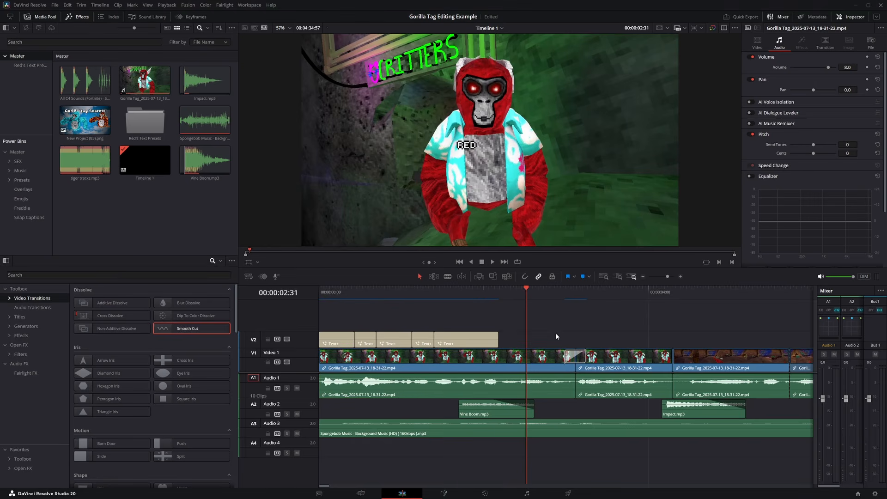
Step: Apply the Resolve FX Vignette to the first gameplay clip with size 0.878 and anamorphism 2.317
click(525, 357)
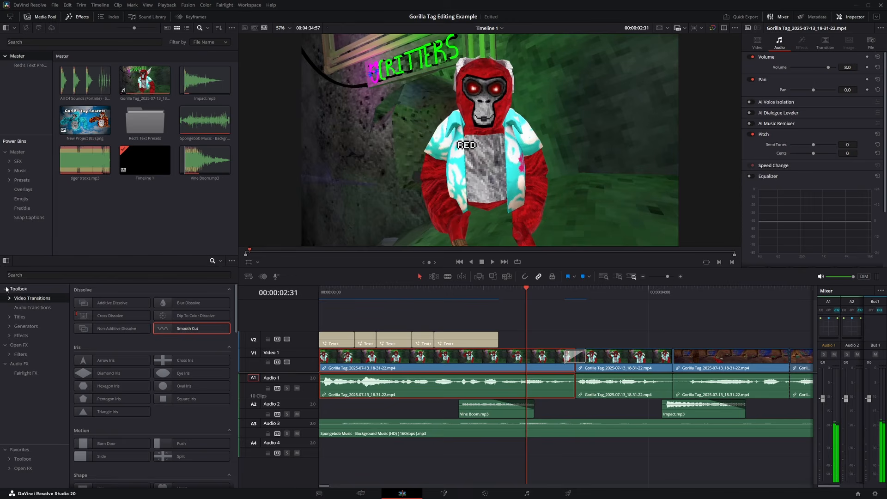
click(220, 261)
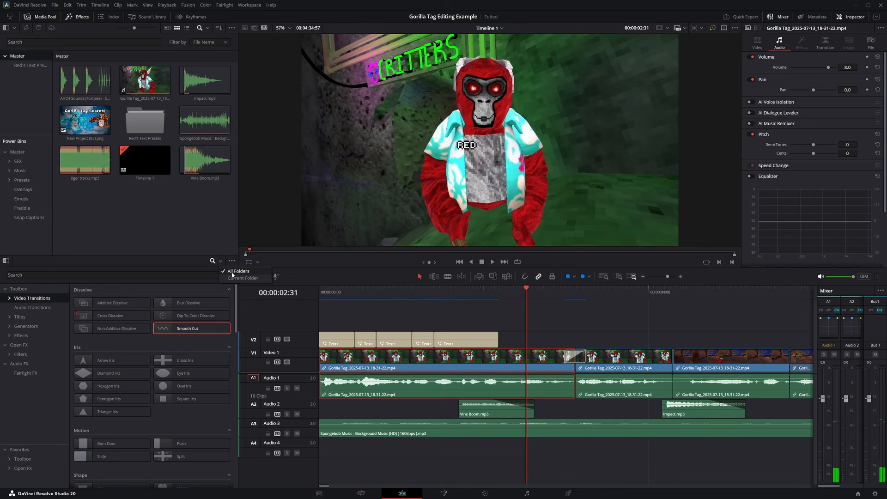
click(234, 272)
text(vig)
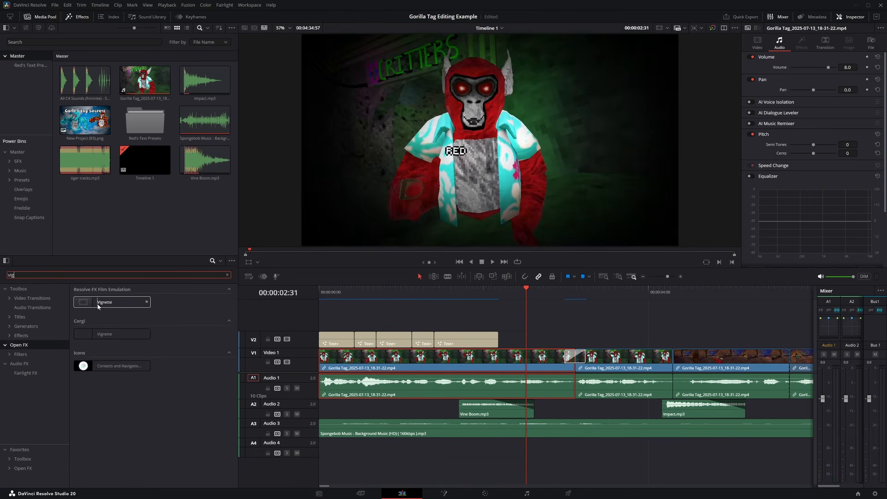
drag(100, 302, 498, 360)
drag(816, 111, 830, 98)
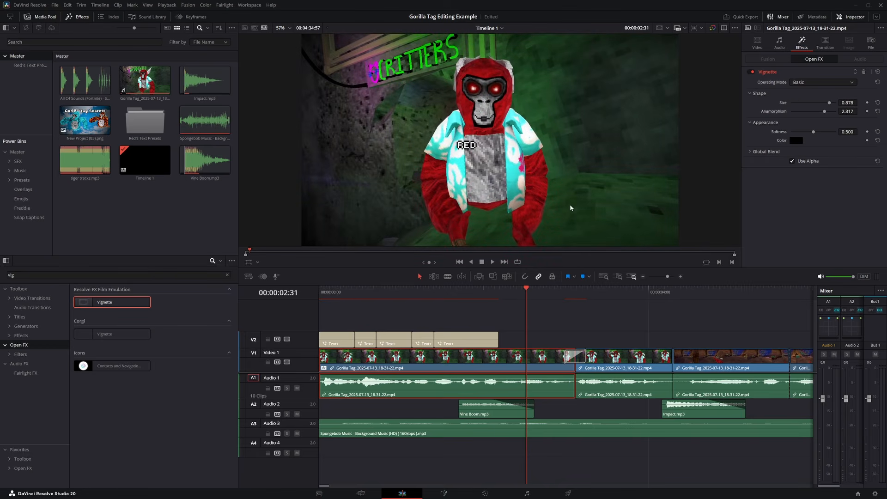
Step: Open the first clip's Fusion composition, try a Soft Glow node after MediaIn1, and undo it
scroll(534, 331, down, 4)
scroll(431, 345, up, 3)
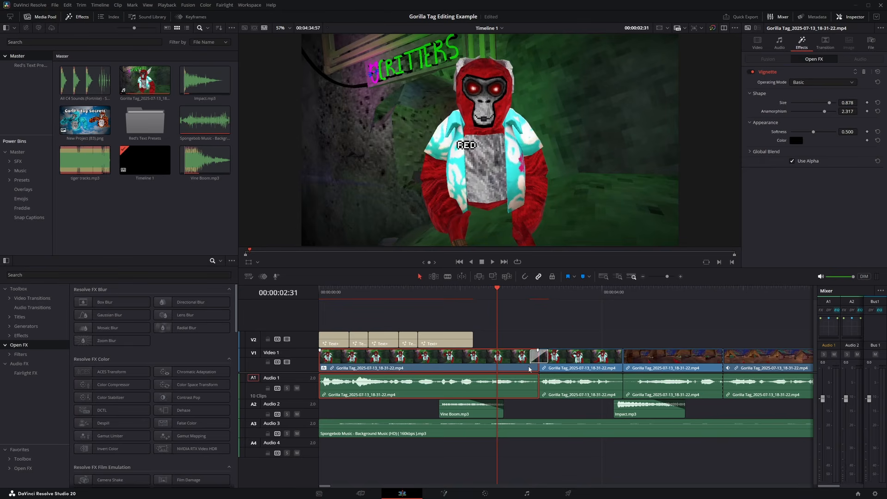
key(shift+5)
key(shift+space)
text(soft)
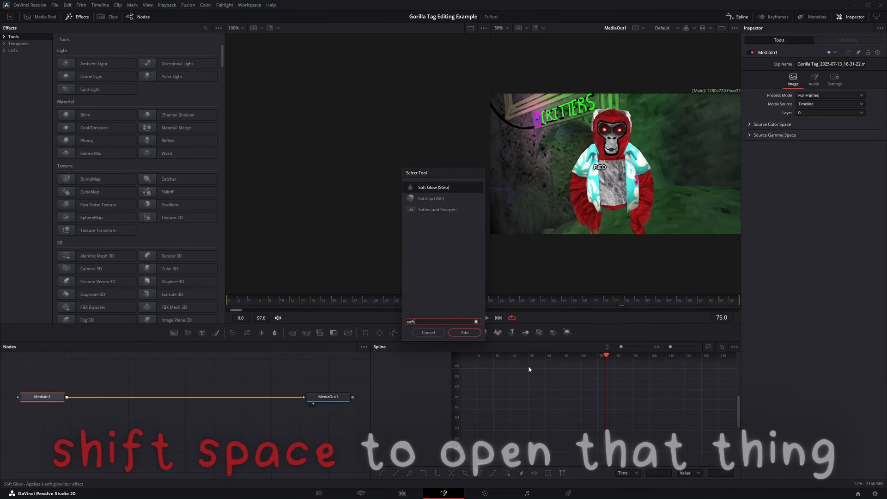
key(Return)
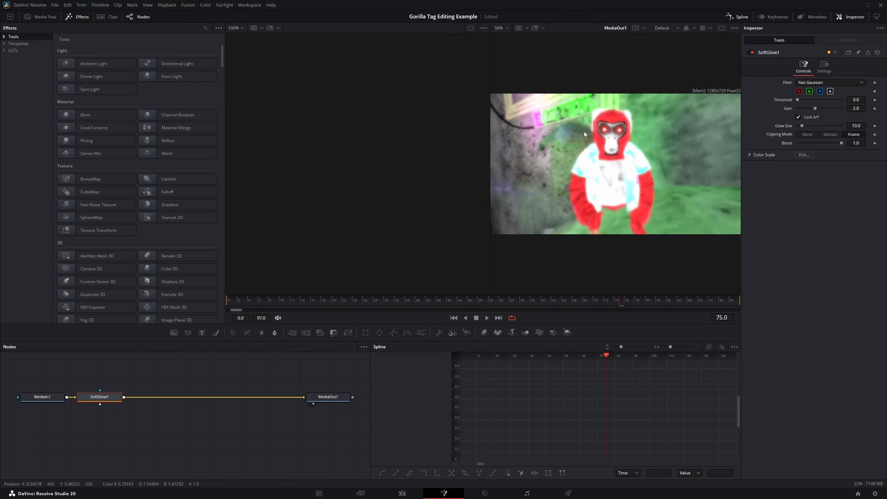
key(ctrl+z)
Step: Try a Dream Glow node after MediaIn1 with glow spread 0.5 and red tint #ff0000, then delete the node
key(shift+space)
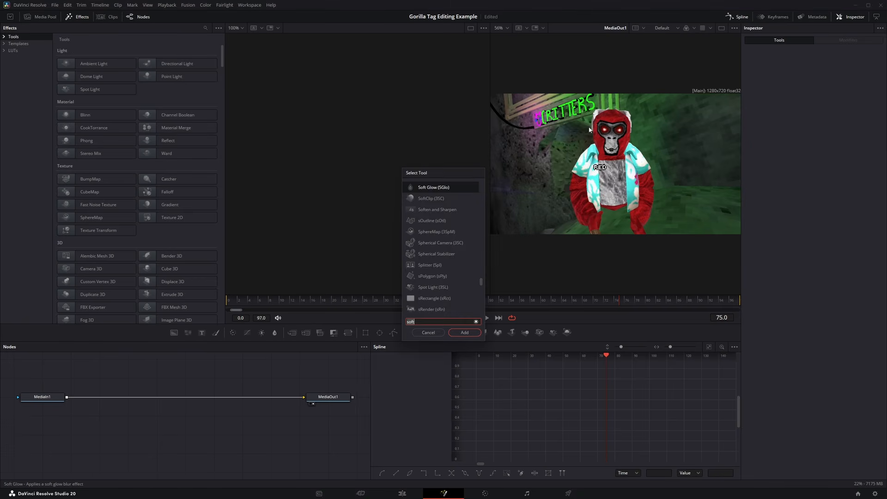
key(Escape)
click(42, 397)
key(shift+space)
text(glow)
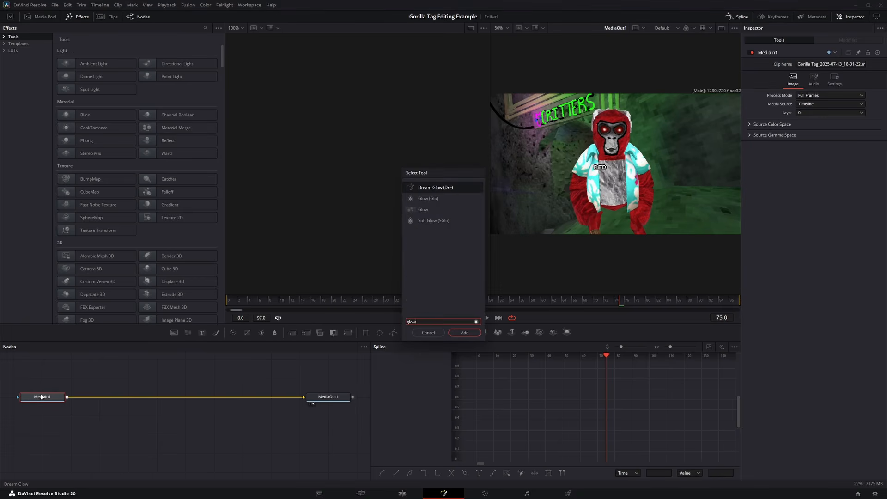
key(Return)
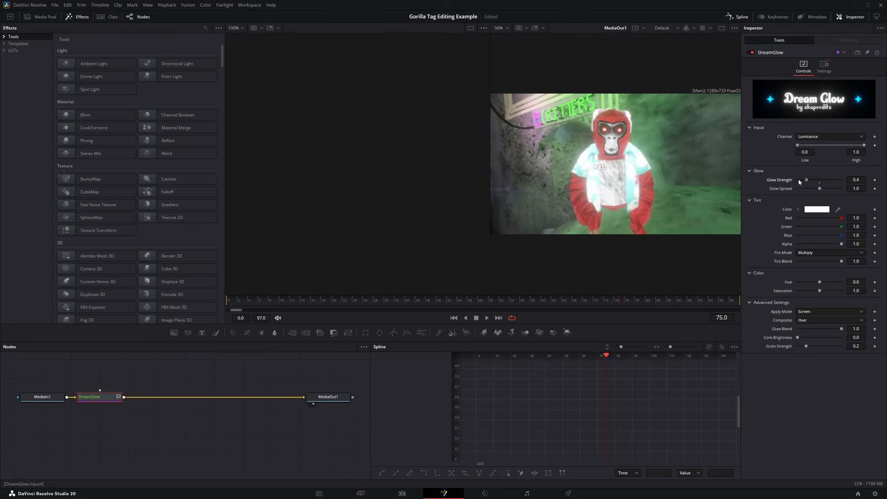
click(803, 188)
click(812, 209)
drag(510, 194, 535, 188)
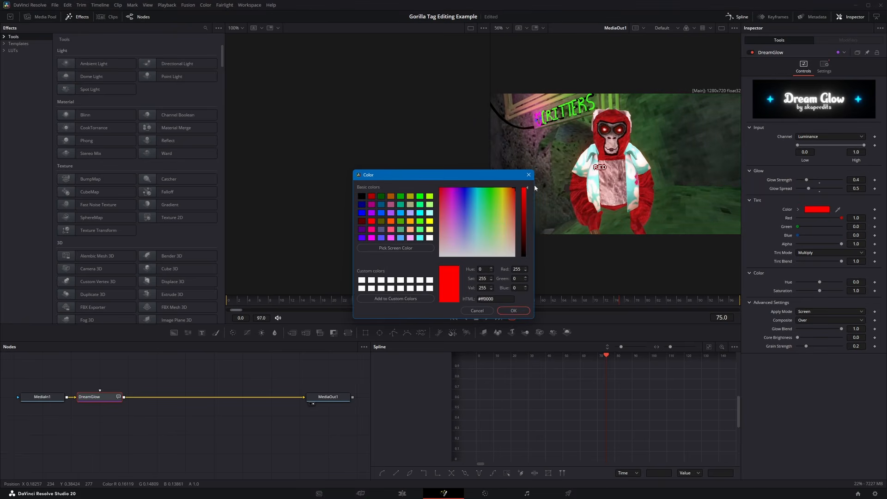
click(514, 311)
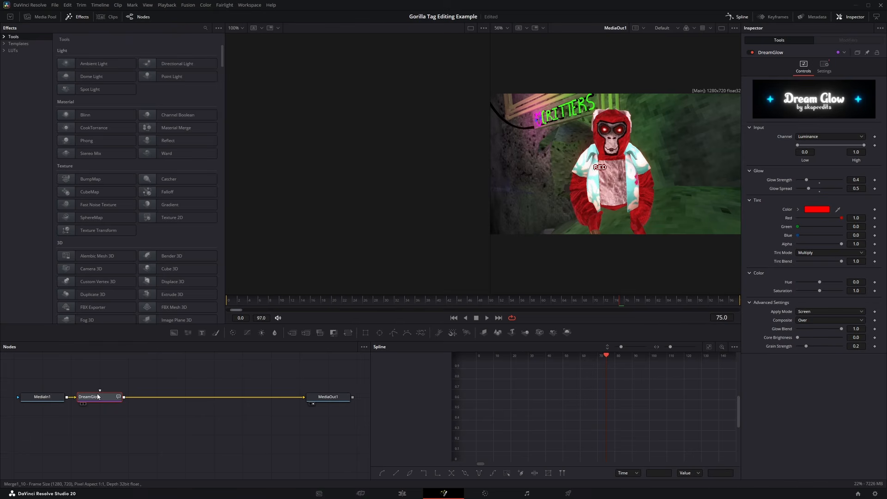
click(722, 28)
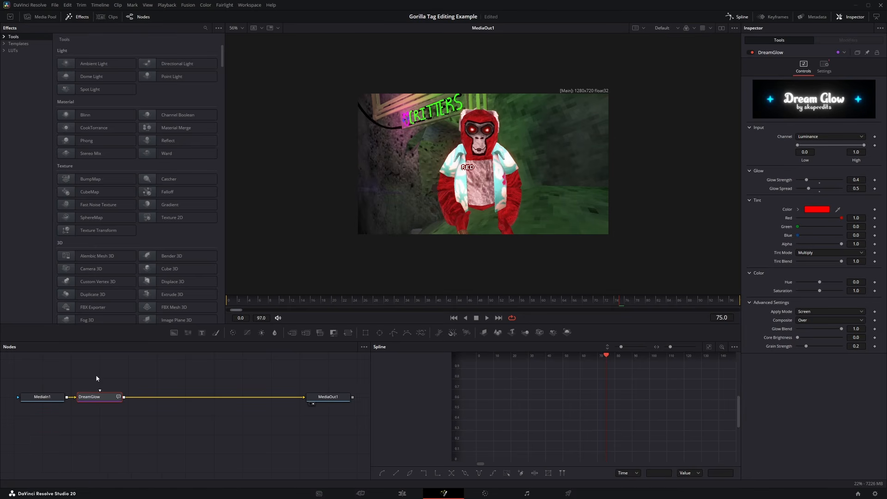
key(Delete)
Step: Try the ShakeImpact effect from the Corgi edit effect templates after MediaIn1, play it, and undo it
click(3, 44)
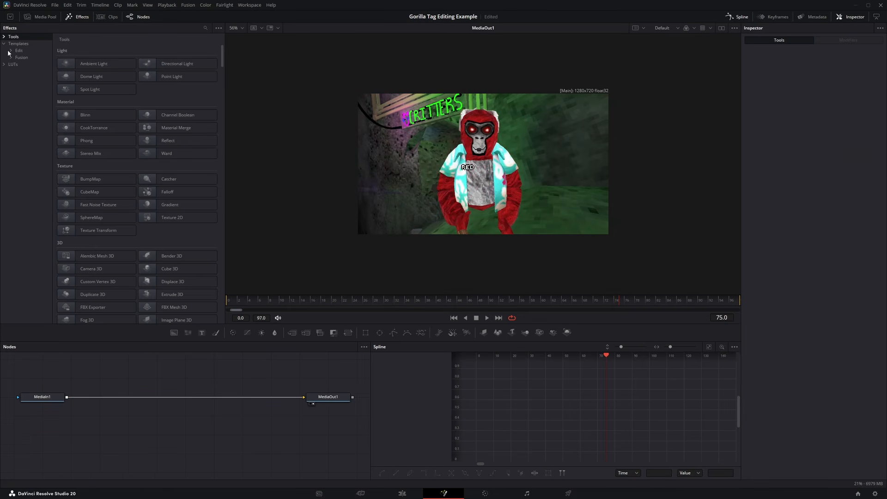
click(11, 50)
click(15, 59)
scroll(88, 296, down, 5)
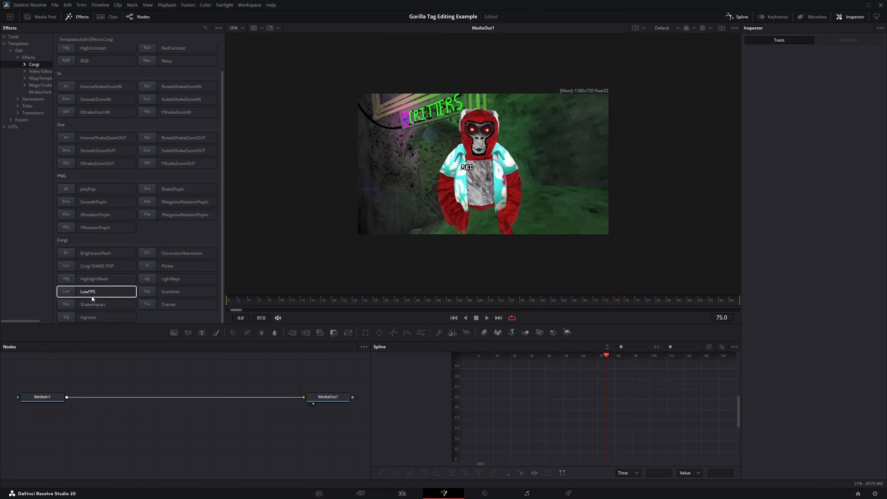
double_click(81, 307)
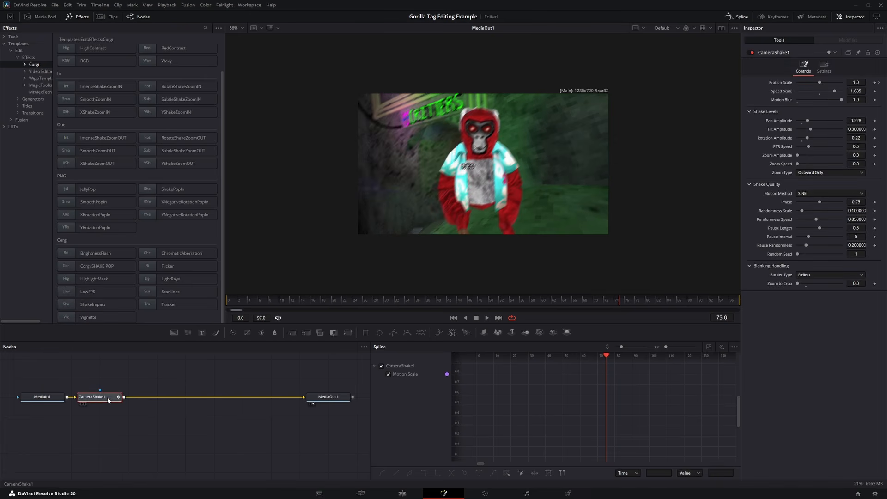
click(285, 302)
key(space)
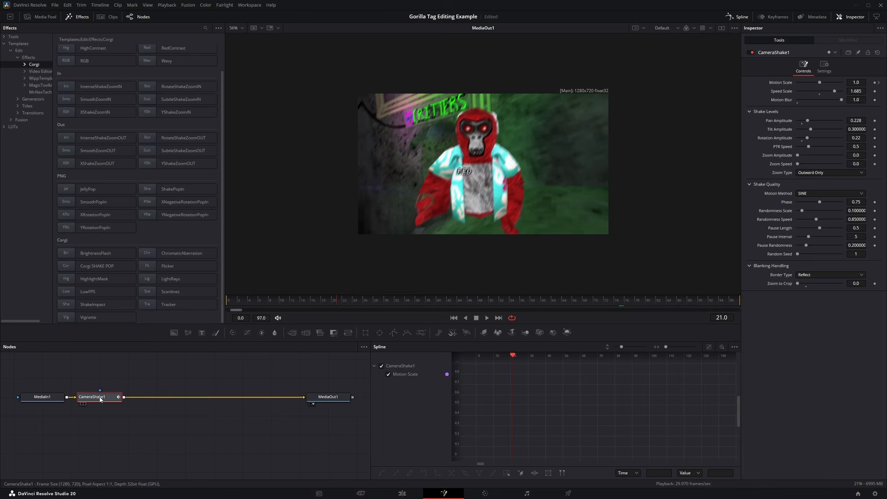
key(ctrl+z)
Step: Try the Corgi Flicker effect between MediaIn1 and MediaOut1, undo it, and try the Tracker effect in its place
drag(168, 267, 117, 397)
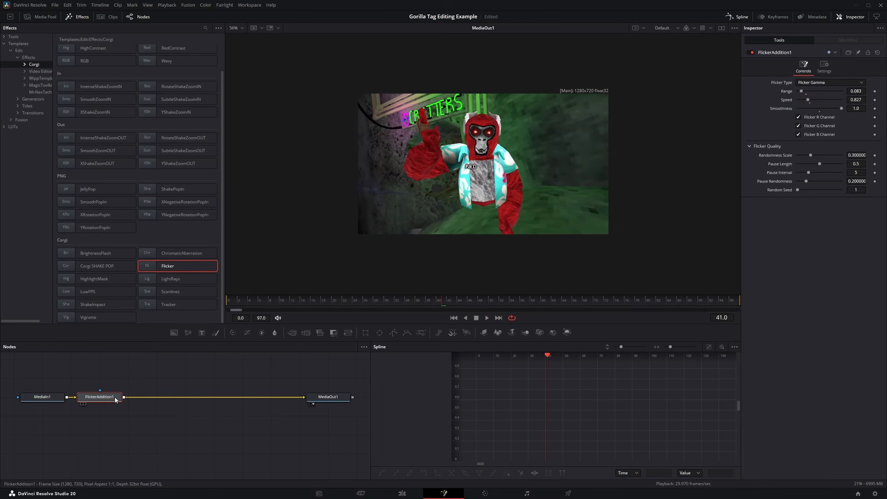
key(ctrl+z)
drag(177, 304, 125, 398)
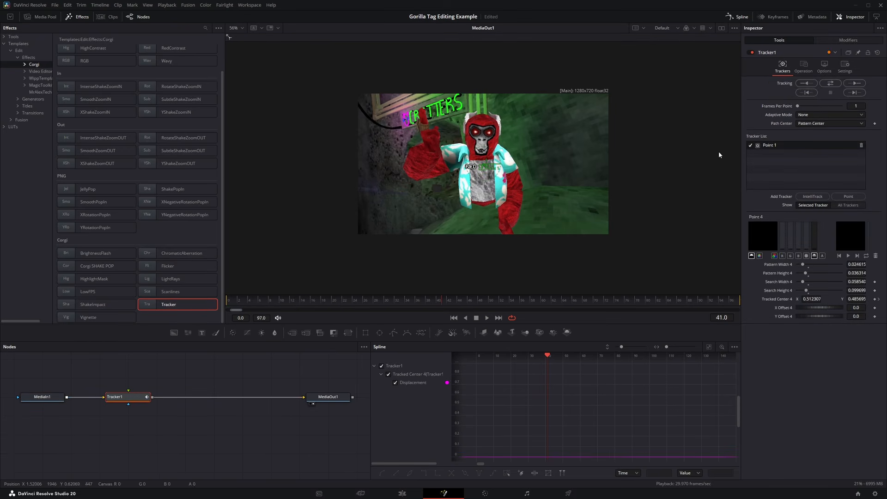
click(403, 494)
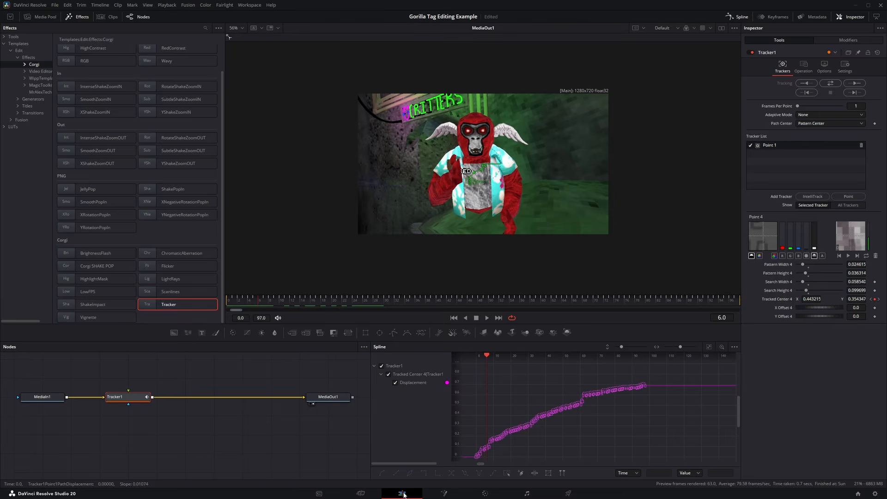
key(space)
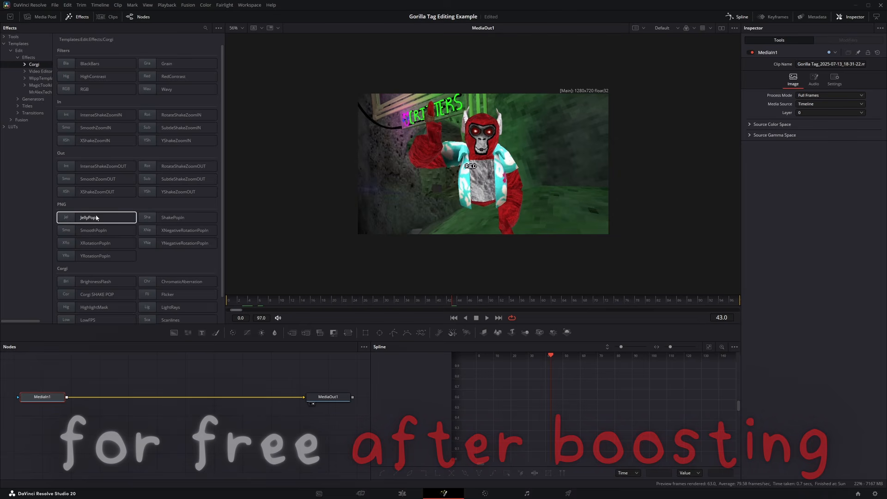
Step: Add the Corgi SmoothPopIn effect after MediaIn1 and play the composition from its first frame
double_click(92, 230)
key(Home)
key(space)
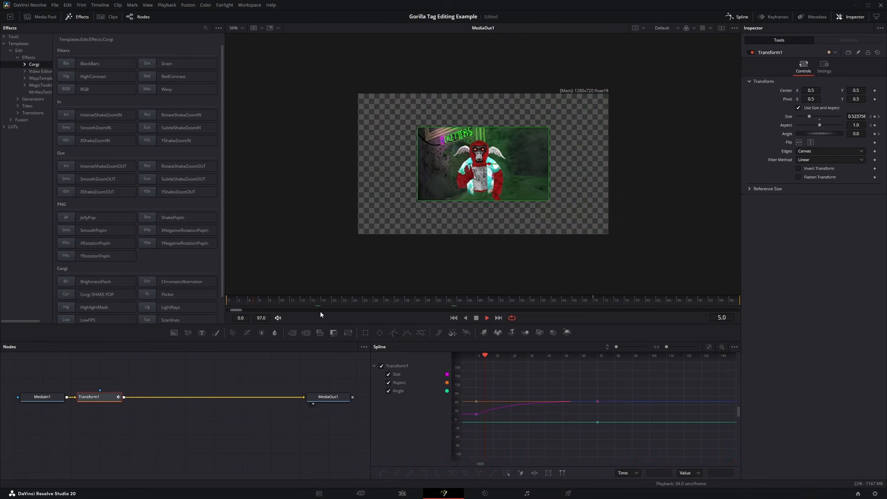
Step: Stop playback and delete the SmoothPopIn transform node after MediaIn1
key(space)
key(Delete)
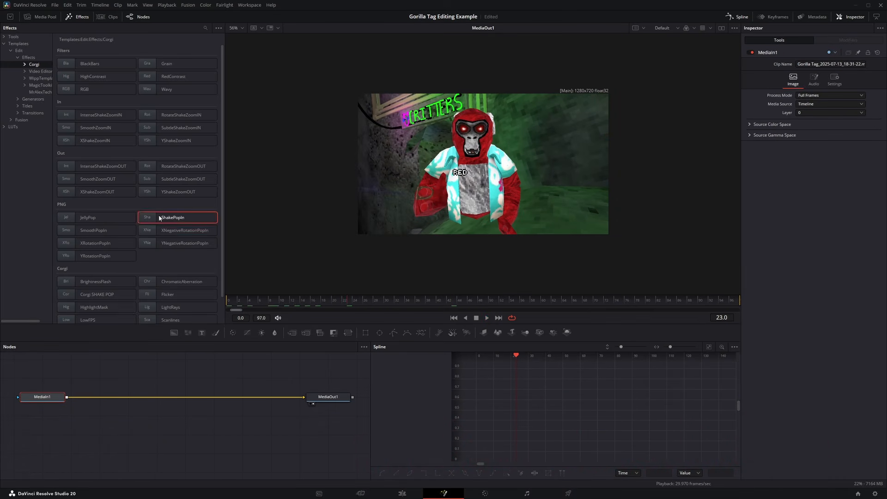
Step: Try the Corgi ShakePopIn effect after MediaIn1, play it from the first frame, and delete its group node
double_click(172, 217)
key(Home)
key(space)
click(99, 396)
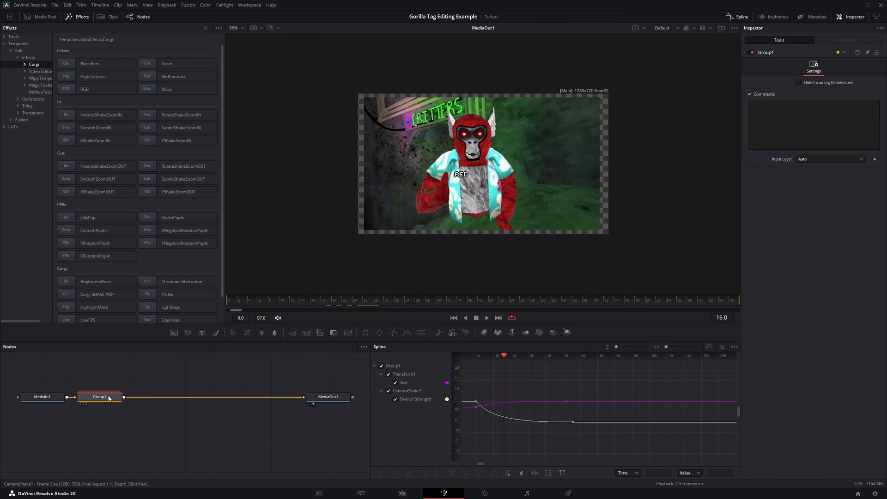
key(Delete)
Step: Return to the Edit page, play the opening briefly, and scrub past the first captions to the second gameplay clip
click(402, 493)
key(space)
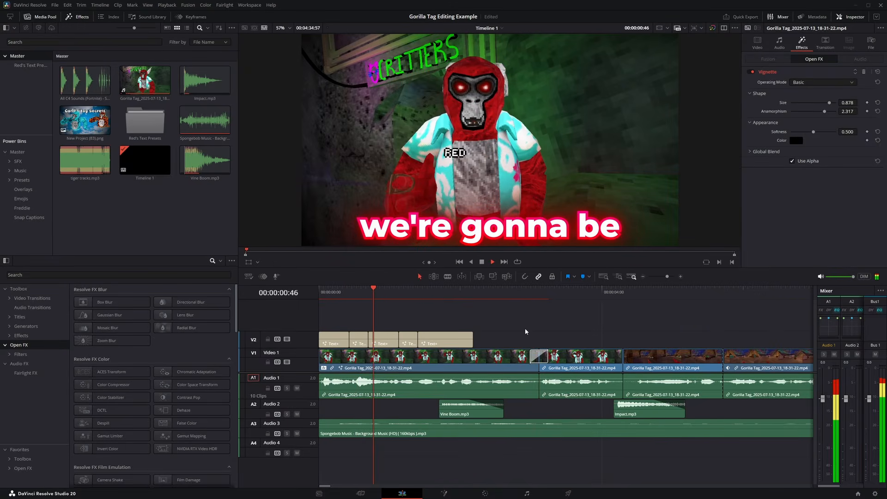
click(520, 325)
key(space)
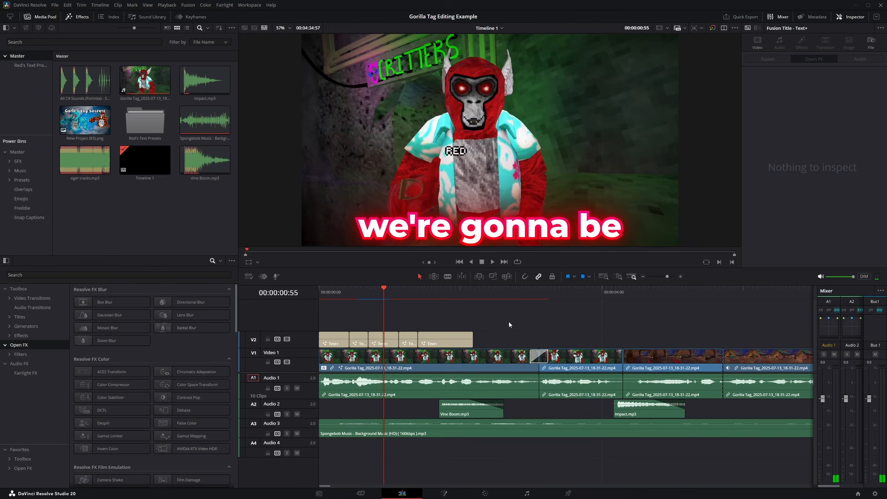
scroll(510, 325, down, 5)
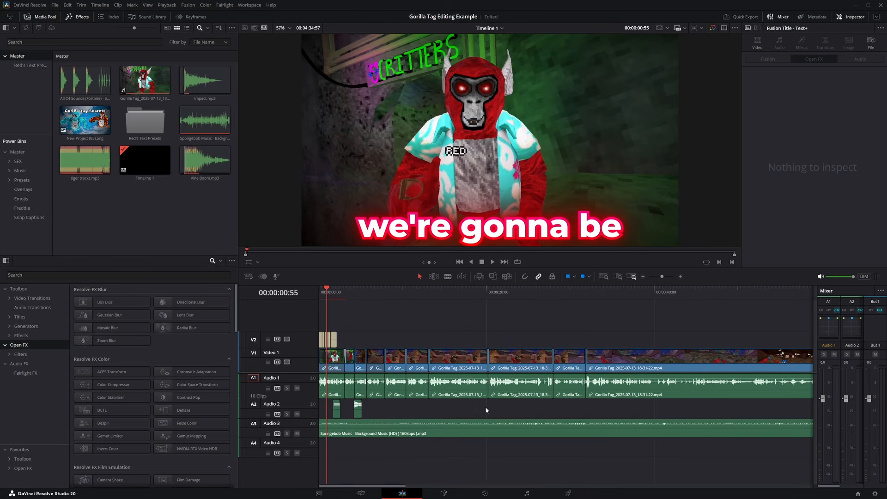
scroll(486, 408, up, 3)
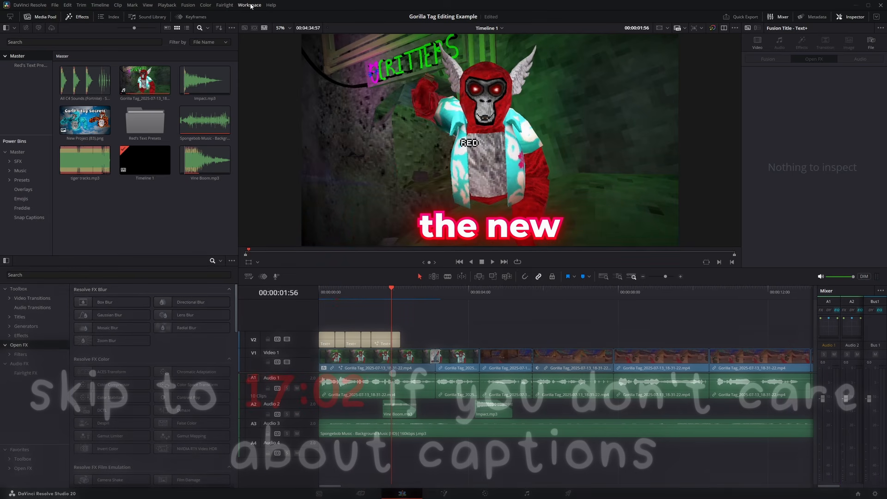
drag(354, 293, 438, 292)
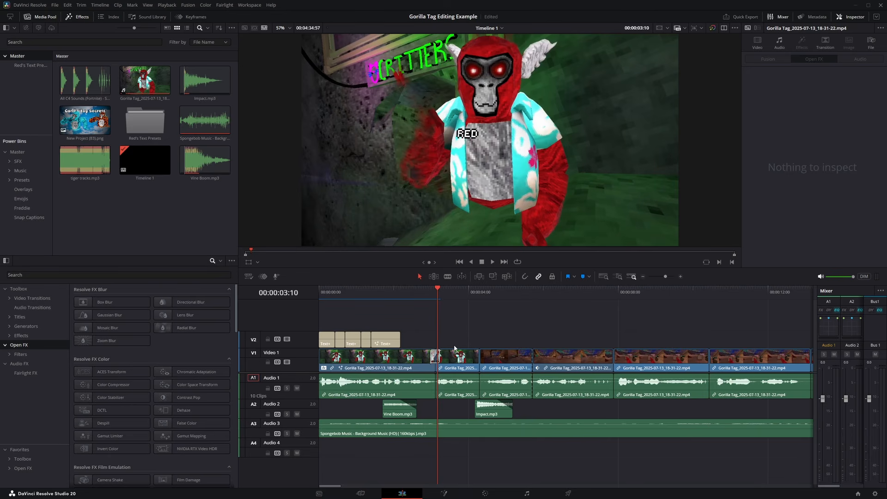
key(shift+z)
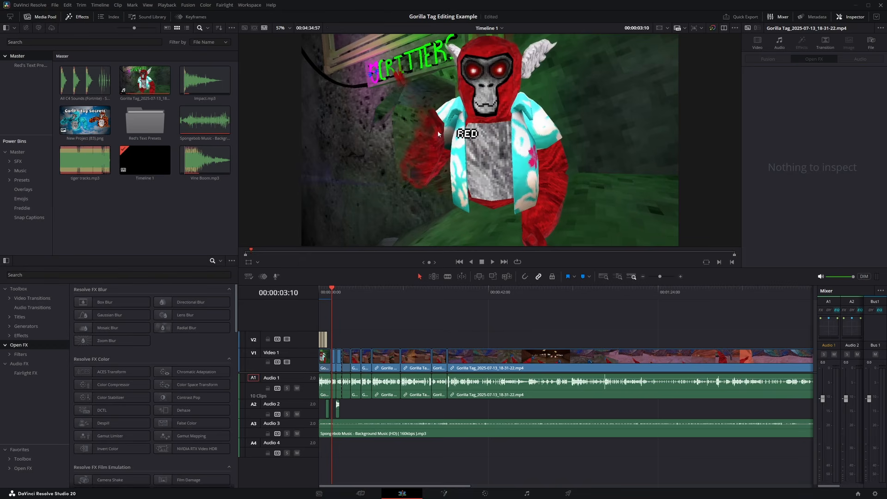
Step: Create subtitles from the timeline audio with a maximum of 1 character per line, single lines and a 0-frame gap
click(249, 5)
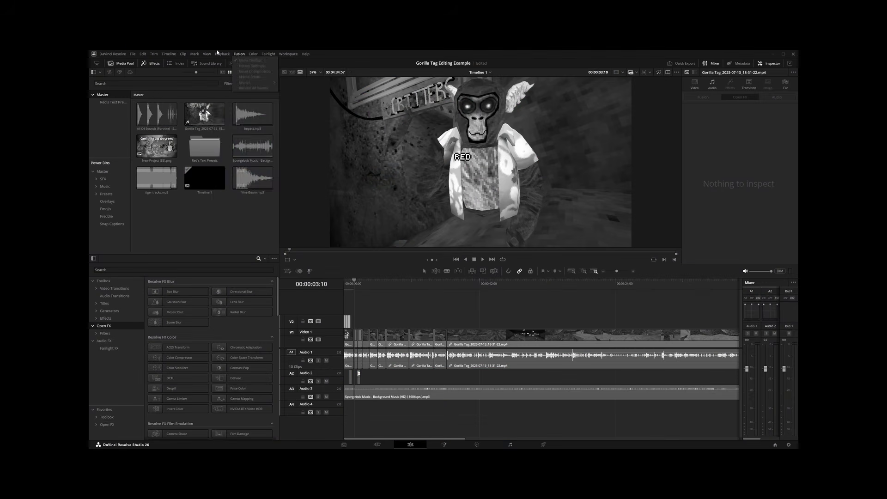
mouse_move(99, 5)
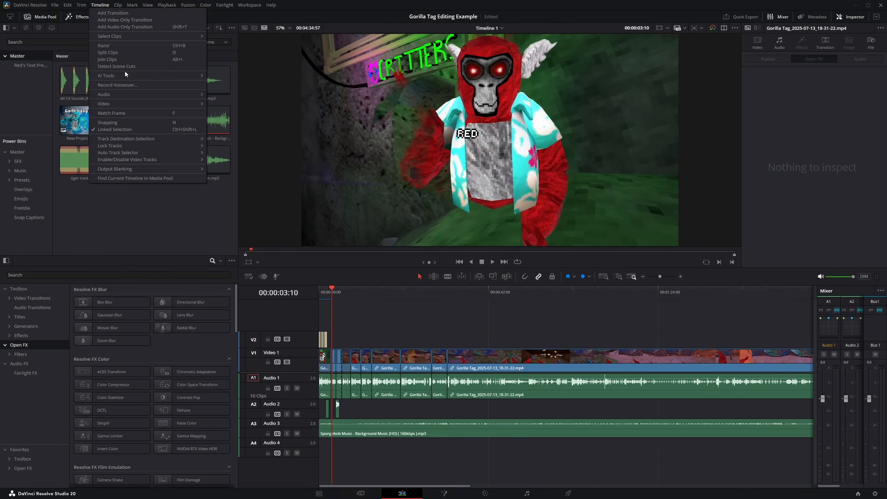
click(100, 4)
click(96, 6)
mouse_move(114, 78)
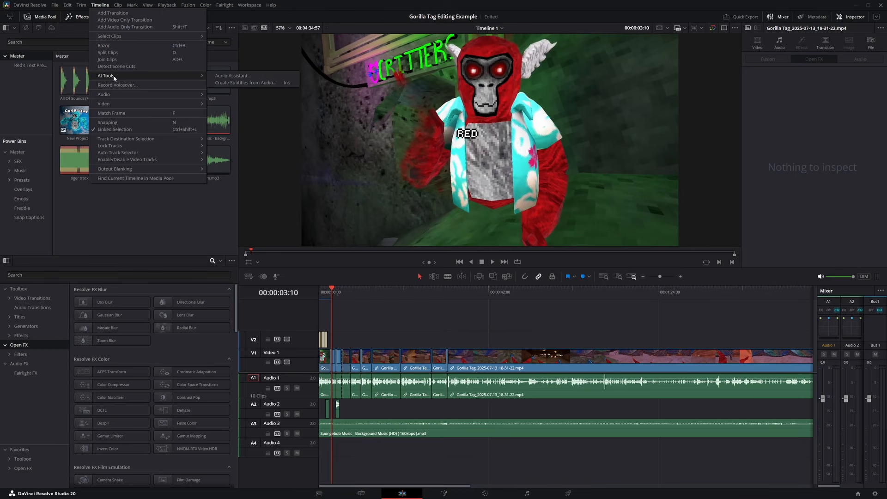
click(231, 83)
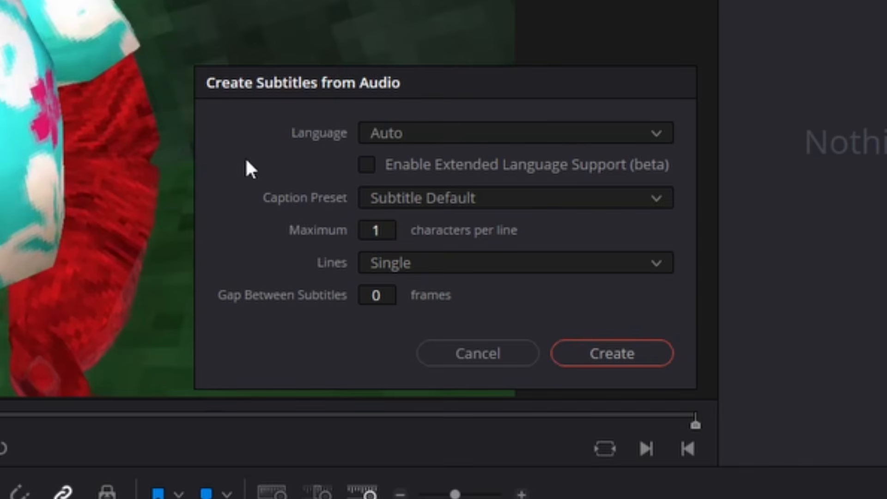
mouse_move(381, 233)
mouse_down()
mouse_move(400, 232)
mouse_move(393, 230)
mouse_up()
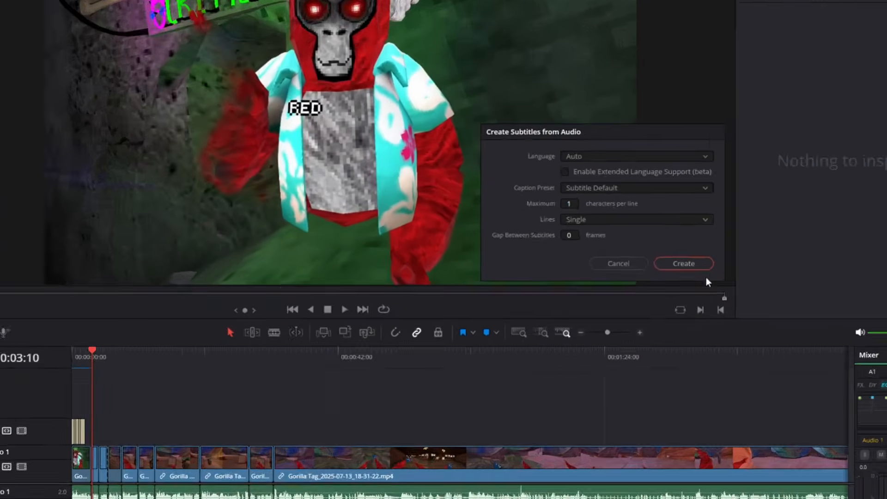
click(682, 267)
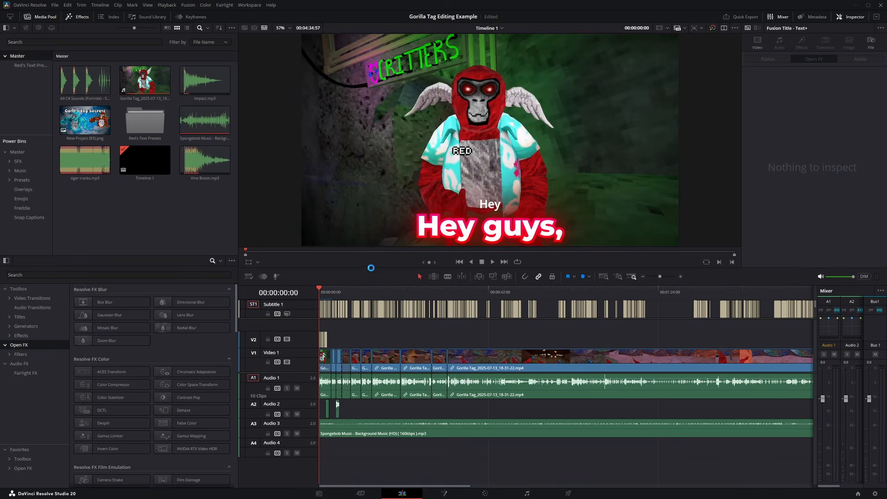
Step: Examine how the generated one-word subtitles are spread along the whole timeline
scroll(393, 301, up, 2)
key(space)
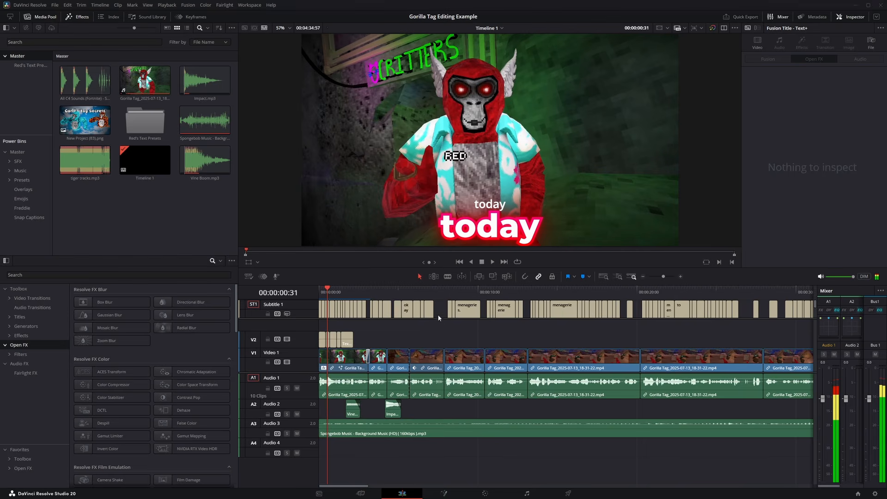
scroll(437, 314, down, 5)
scroll(457, 299, down, 2)
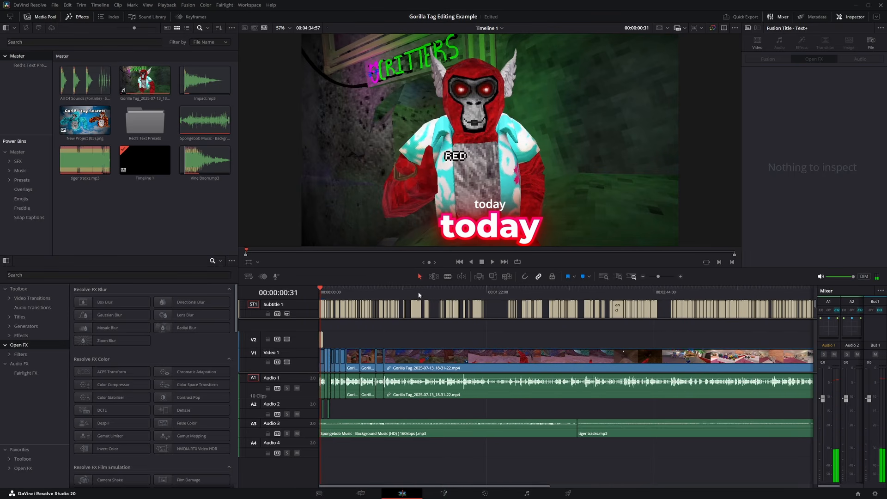
drag(462, 292, 699, 292)
scroll(562, 314, down, 8)
scroll(459, 320, up, 6)
scroll(458, 319, up, 2)
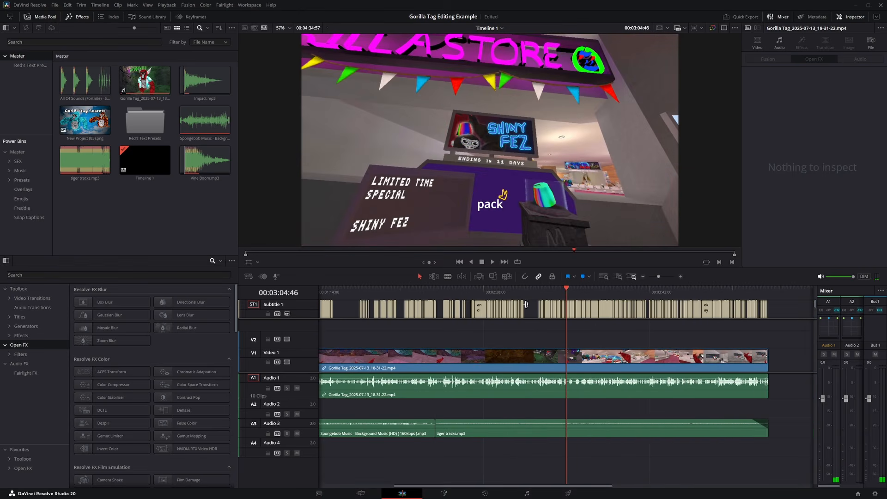
scroll(565, 311, up, 2)
scroll(560, 305, down, 2)
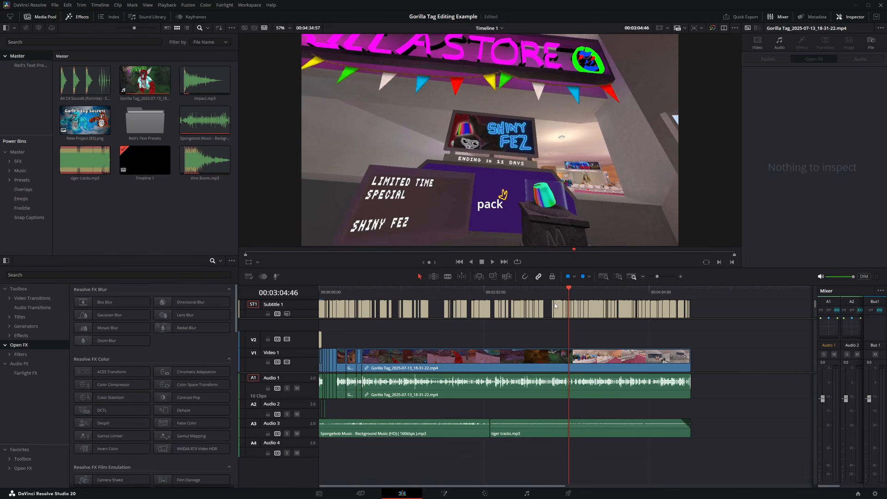
Step: Select the "menagerie" subtitle, reduce the subtitle track's character size to 1, and save the project
drag(564, 289, 349, 320)
click(351, 313)
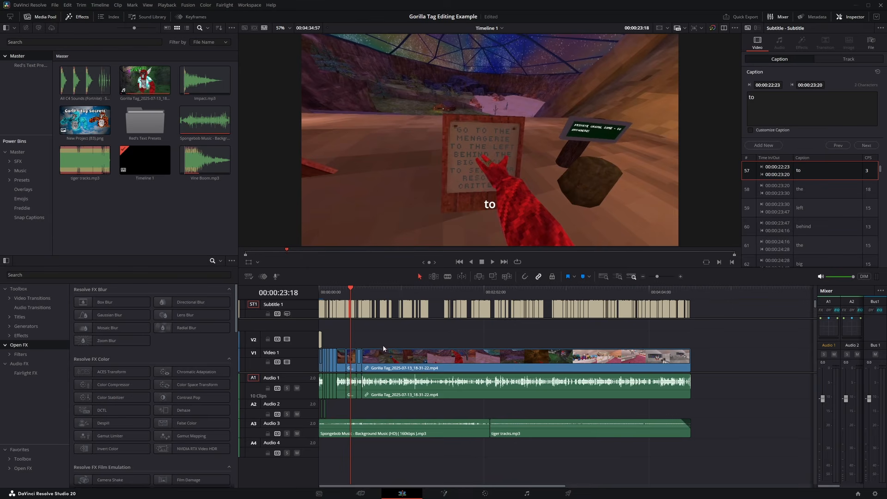
click(350, 313)
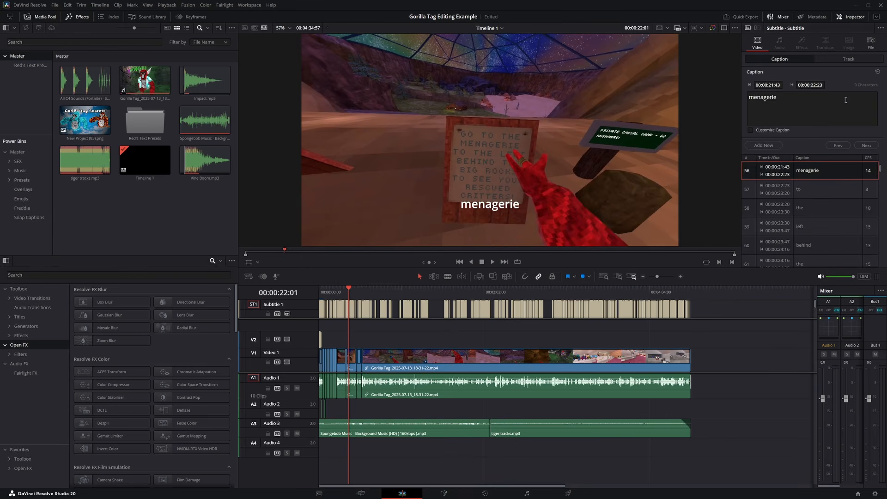
click(846, 59)
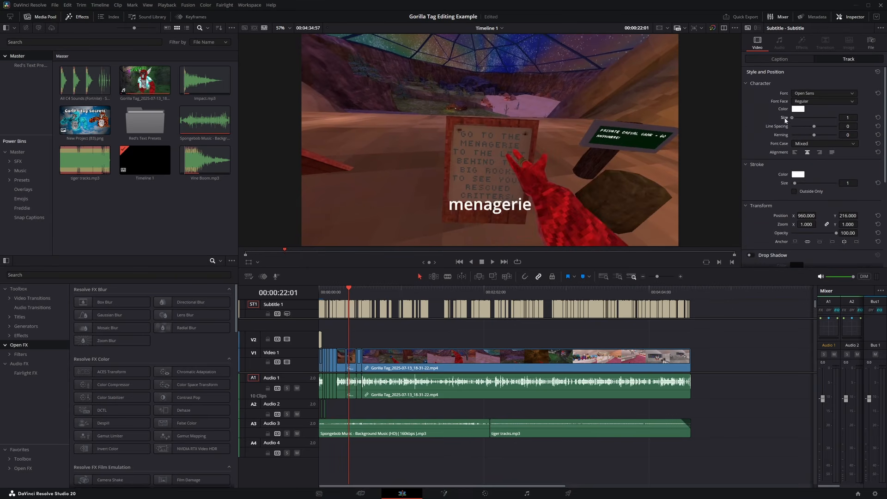
drag(806, 118, 795, 118)
click(779, 59)
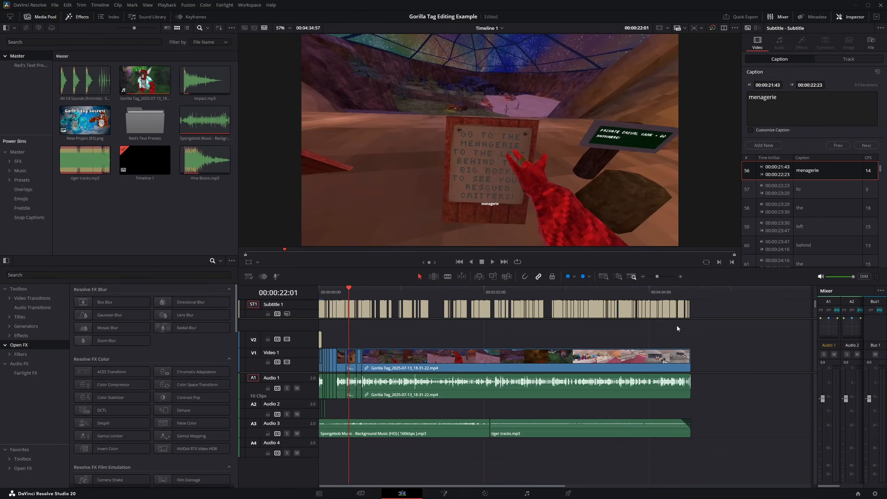
key(ctrl+s)
Step: Play the opening from the first frame to check the shrunken subtitles
key(Home)
key(space)
scroll(422, 353, up, 5)
key(space)
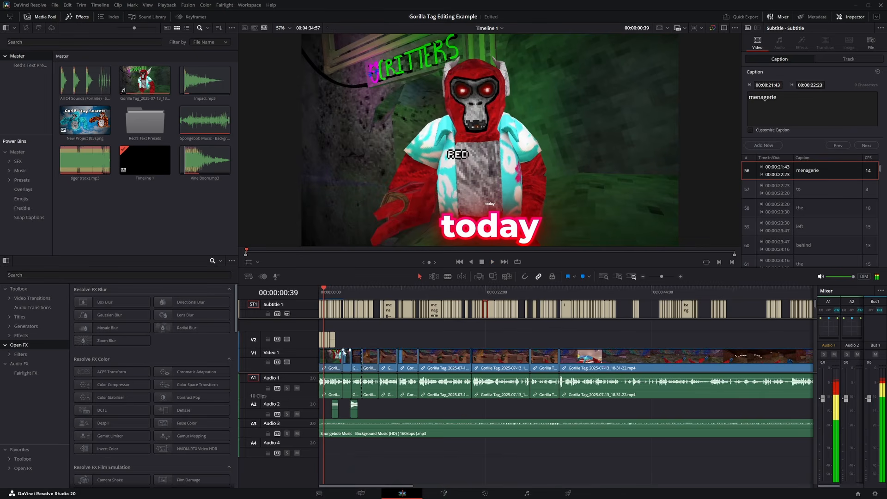
Step: Delete all Text+ caption clips on the second video track and save the project
drag(352, 340, 300, 342)
key(Delete)
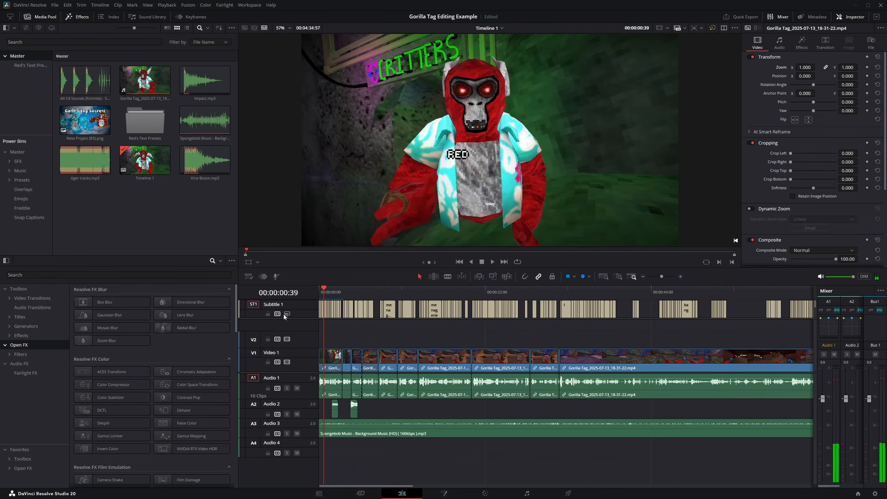
key(ctrl+s)
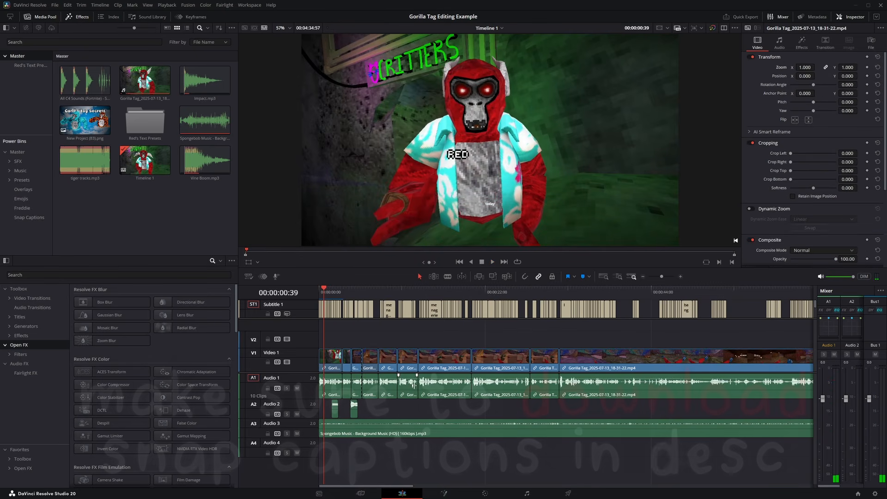
Step: Create a new media bin named Snap Captions under Master and open it
right_click(107, 193)
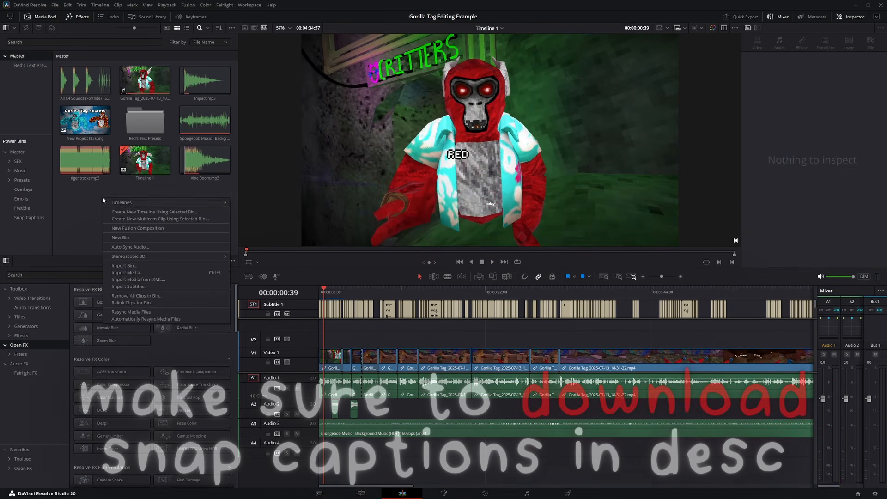
click(124, 238)
text(Snap Caption)
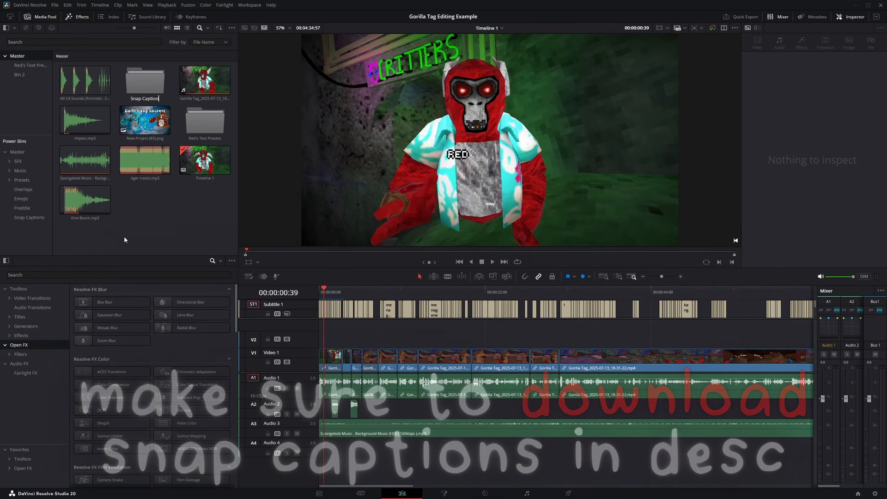
click(29, 75)
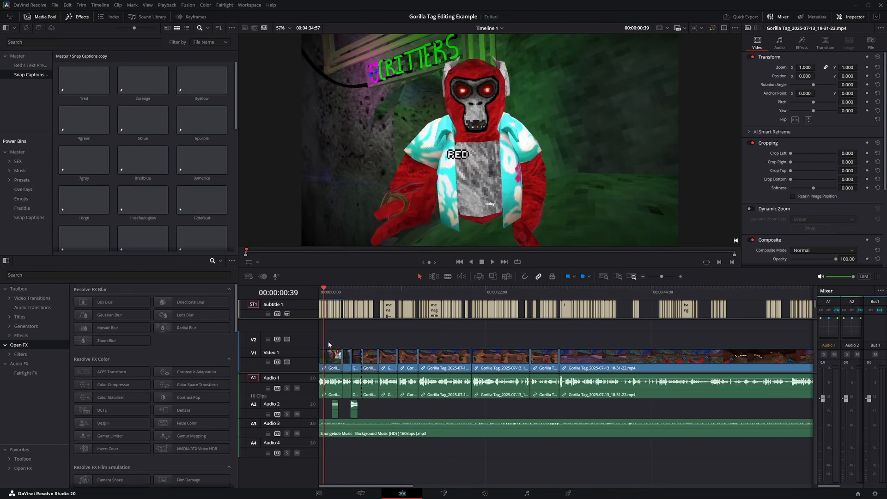
Step: Launch the Snap Captions script and choose 10rgb as the Text+ template for the Subtitle 1 track
click(250, 5)
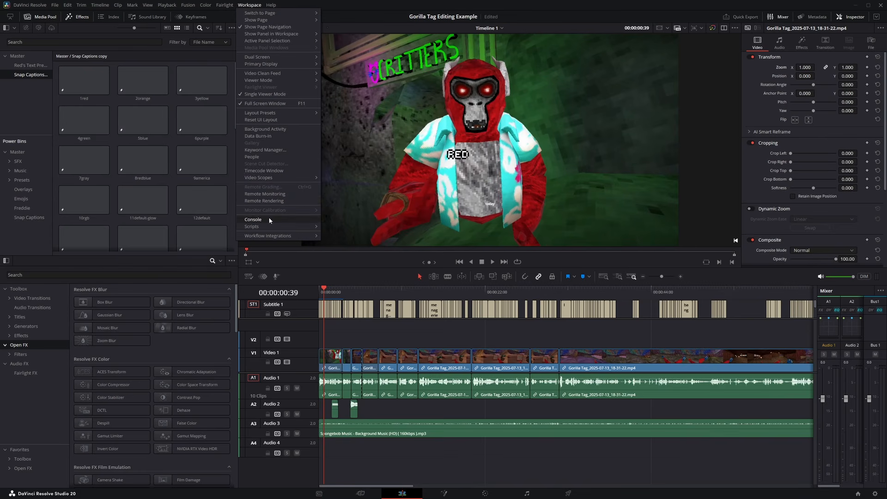
mouse_move(298, 226)
mouse_move(340, 234)
click(389, 243)
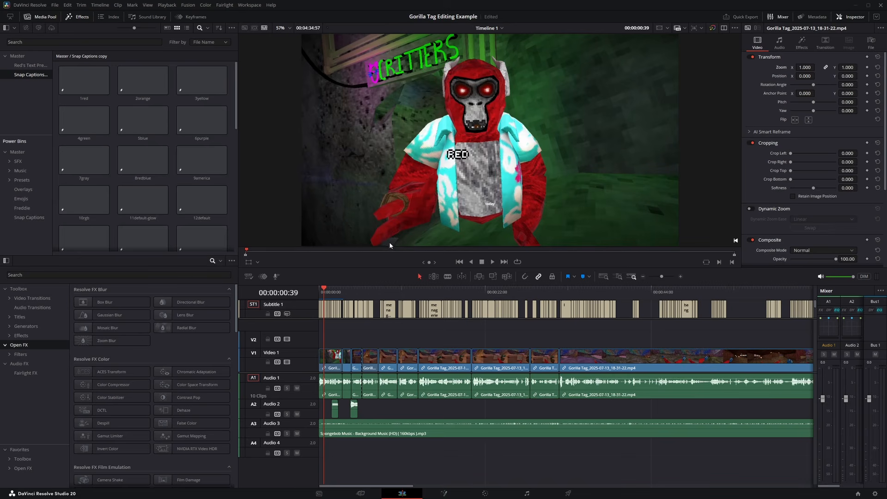
click(397, 224)
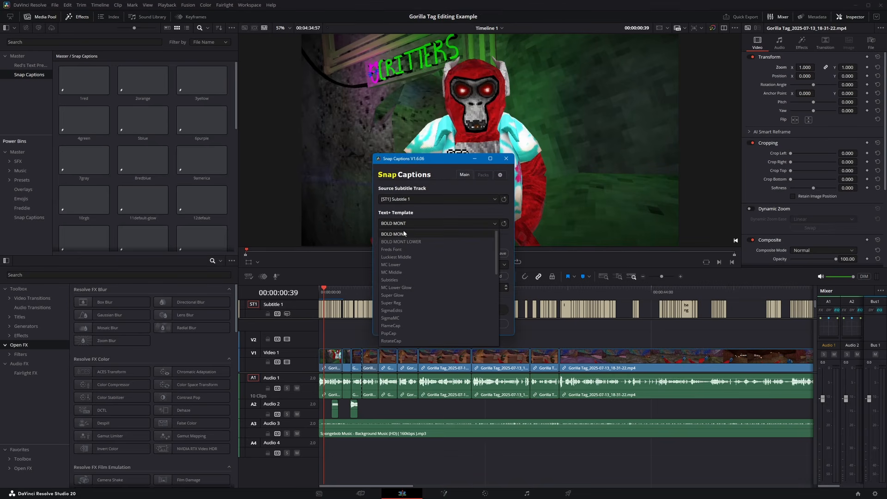
scroll(416, 287, down, 7)
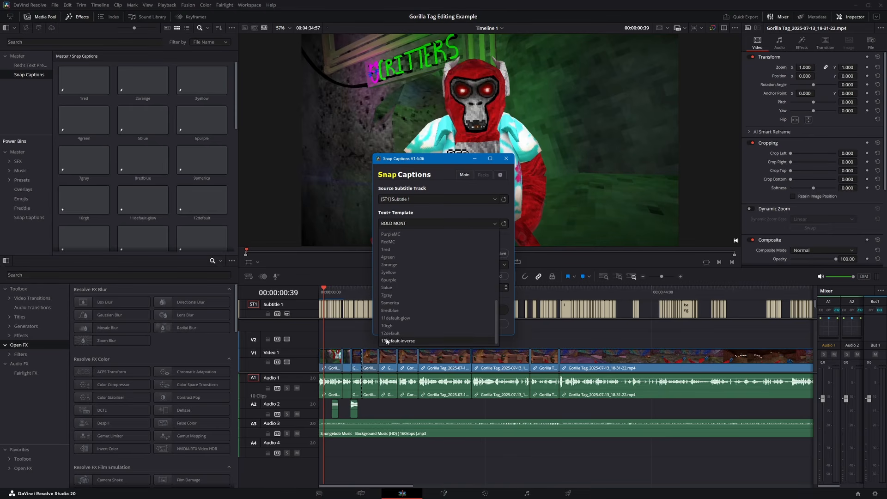
click(394, 325)
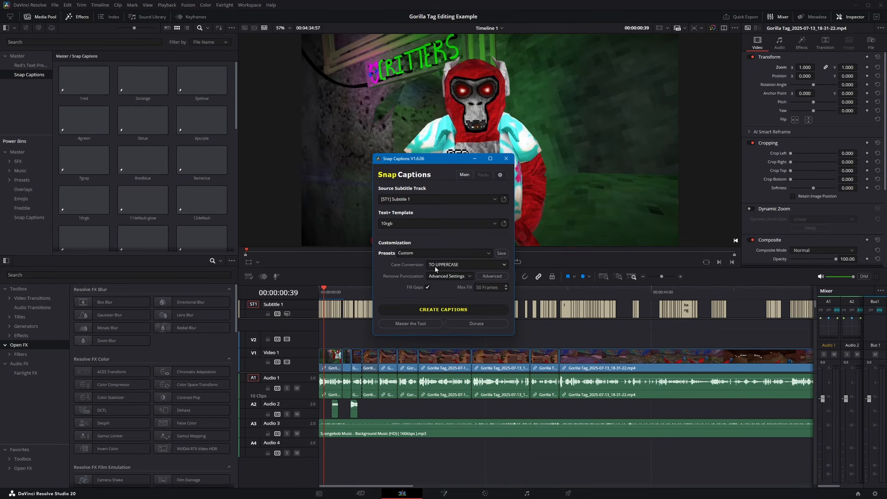
Step: Set the caption case conversion to lowercase, remove all punctuation, and create the captions
click(448, 263)
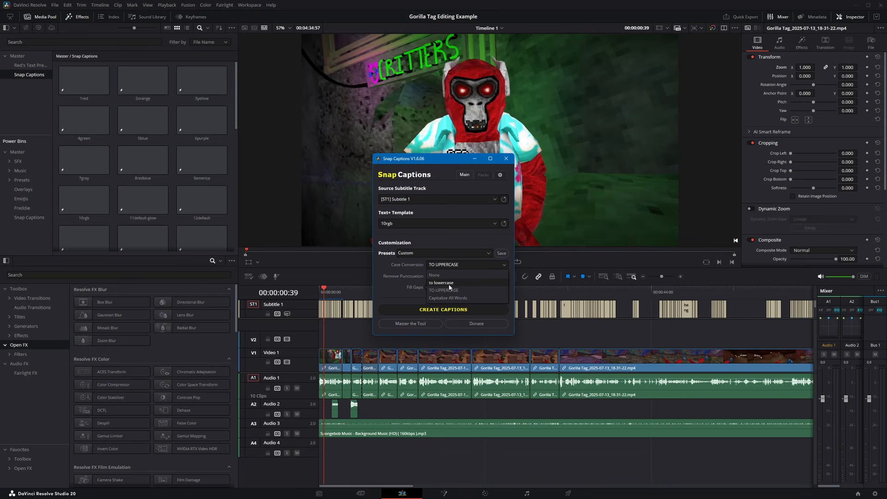
click(447, 283)
click(449, 277)
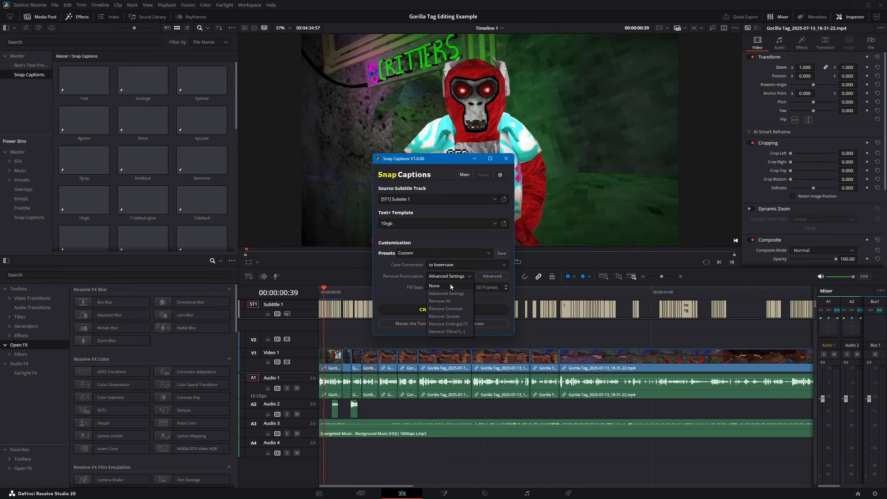
click(446, 285)
click(444, 276)
click(448, 301)
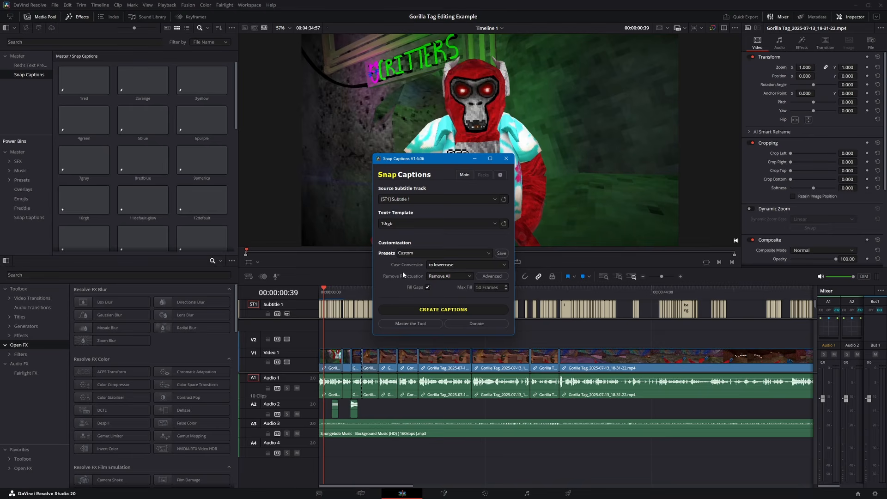
click(442, 310)
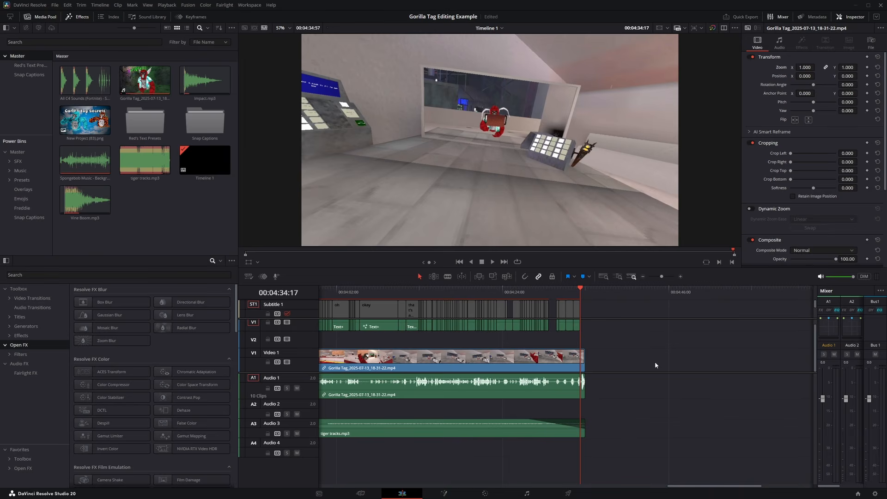
Step: Hide the subtitle tracks in the timeline and return the playhead to the first frame
click(248, 277)
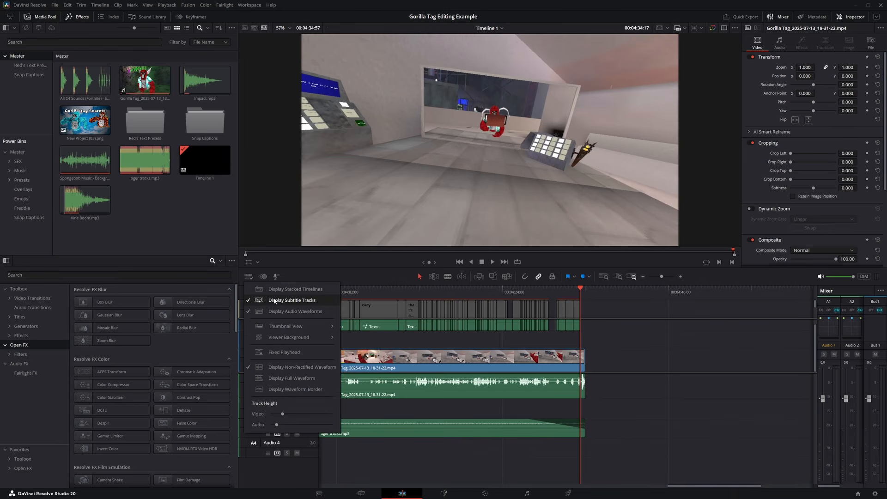
click(303, 300)
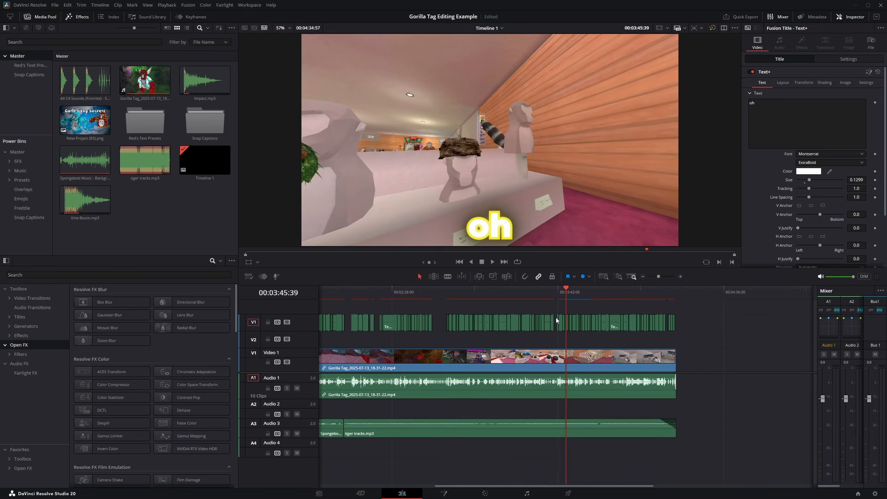
key(Home)
scroll(359, 329, up, 5)
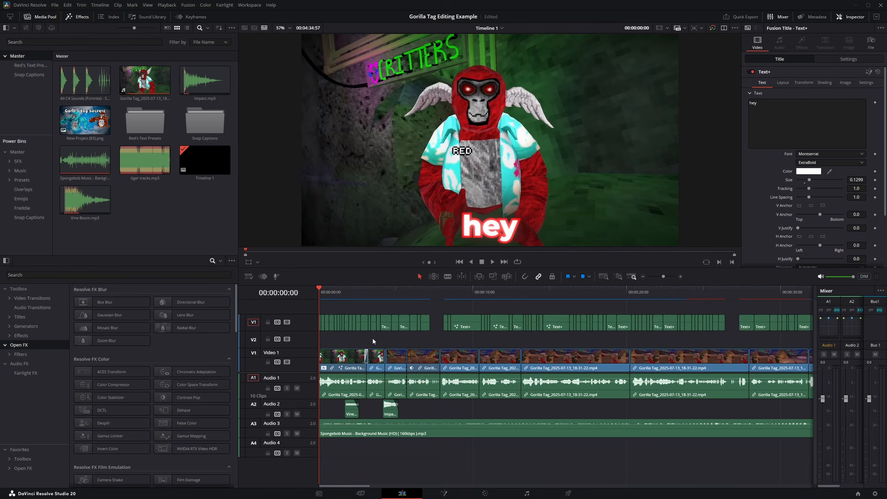
scroll(588, 456, down, 5)
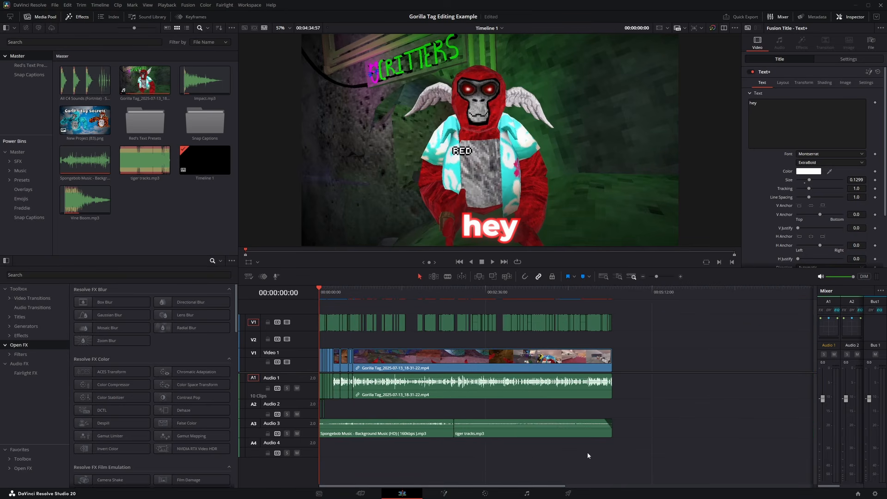
Step: Open the Deliver page and look through the available render presets, keeping Custom Export
drag(697, 475, 265, 254)
click(758, 407)
click(569, 494)
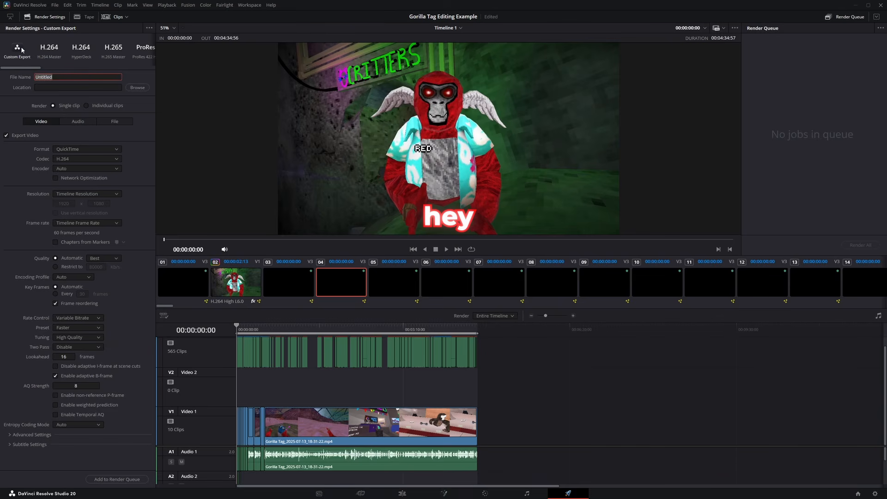
drag(29, 68, 57, 69)
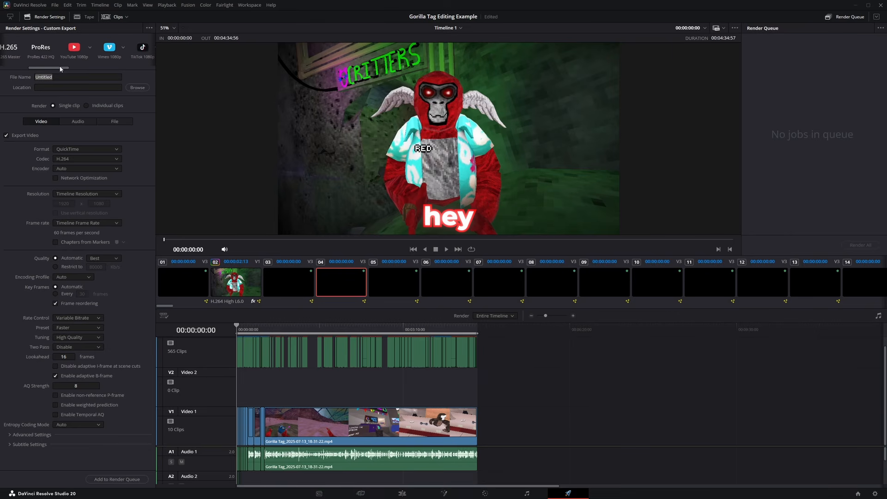
drag(60, 68, 29, 69)
Step: Name the export file myvideo and set its destination to the Downloads folder
click(66, 79)
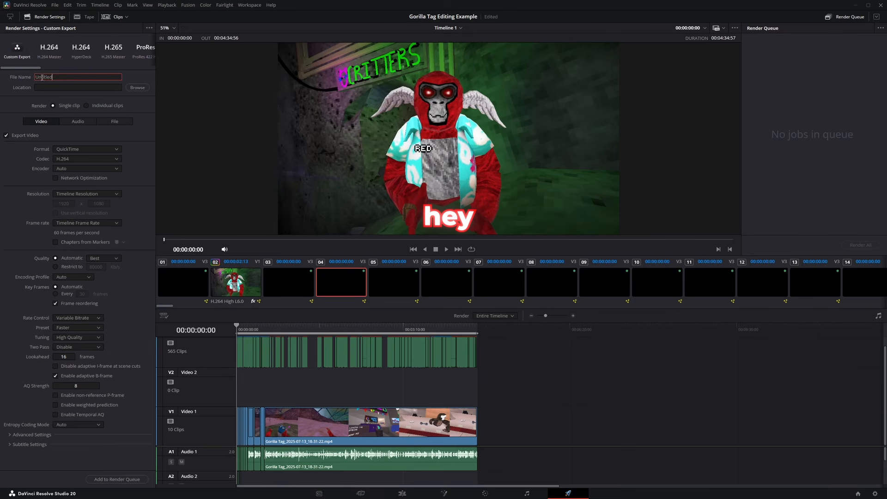
click(66, 77)
text(myvideo)
click(137, 87)
click(21, 81)
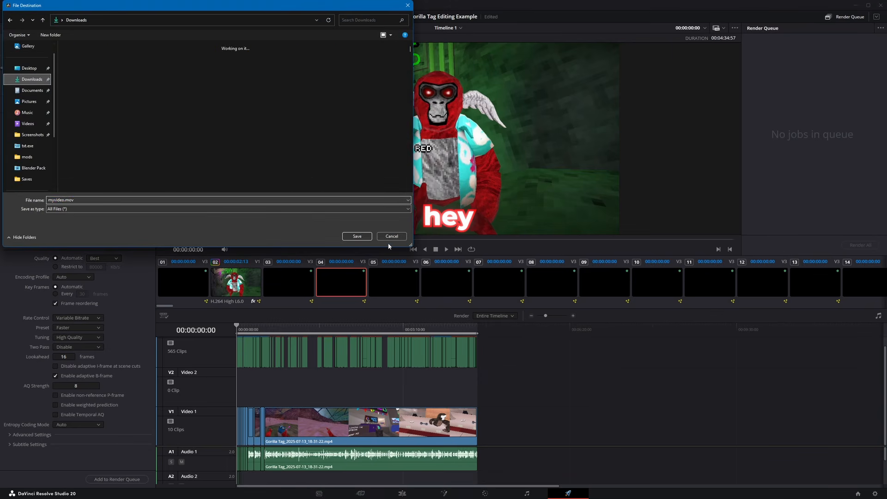
key(Return)
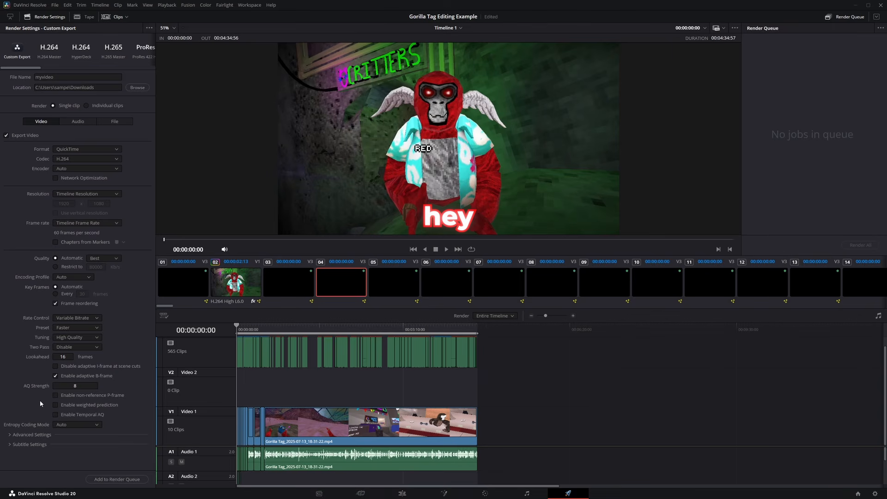
Step: Enable subtitle export in the render settings with the format Burn into video
click(17, 444)
click(7, 449)
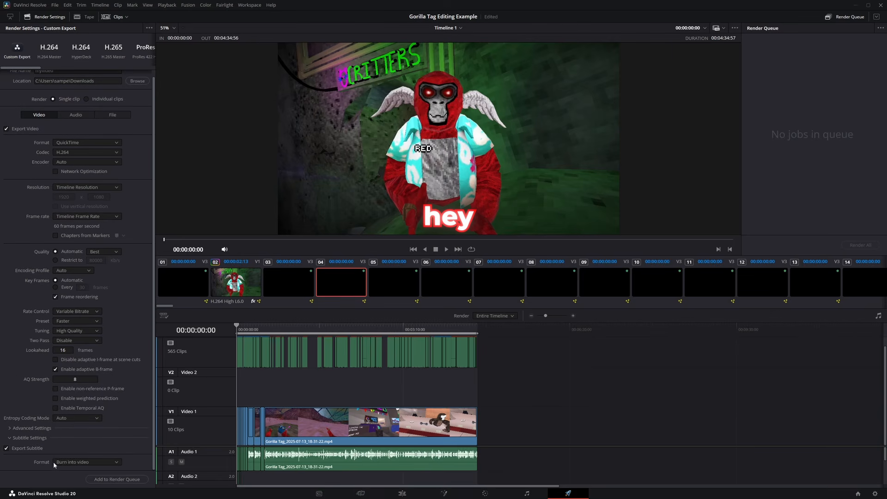
click(55, 463)
click(64, 487)
click(87, 462)
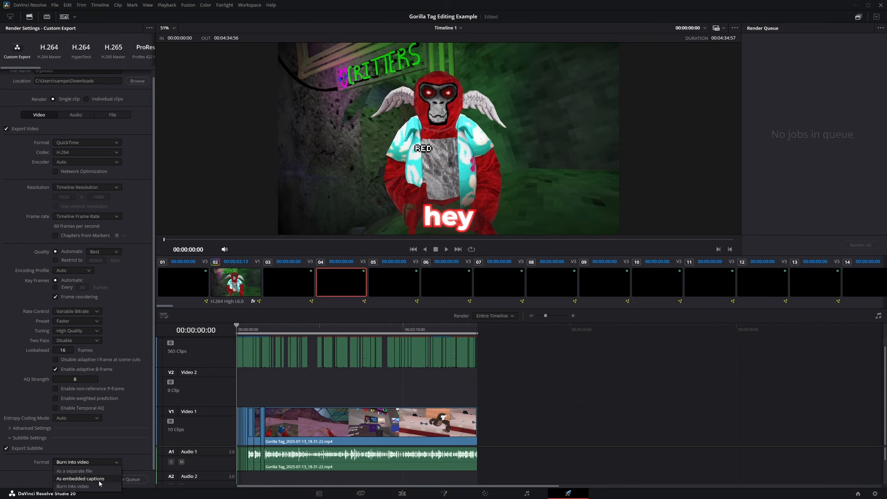
click(76, 486)
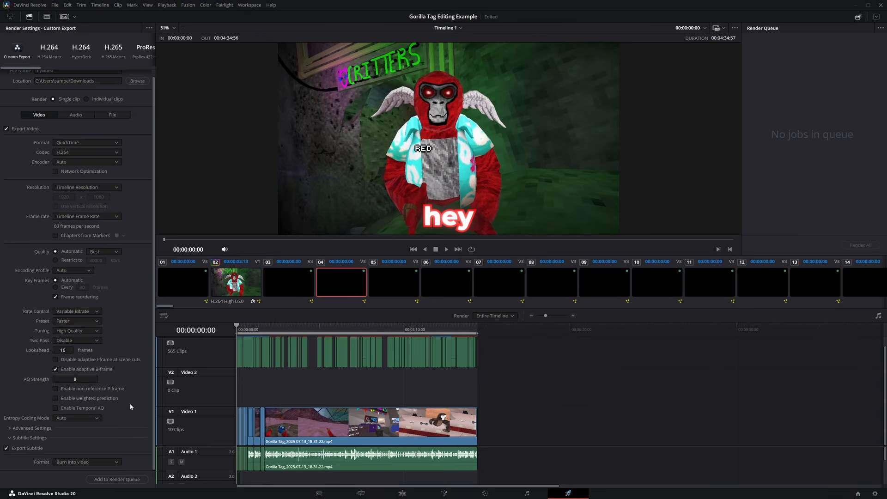
Step: Add the timeline export to the render queue and start rendering it
click(118, 479)
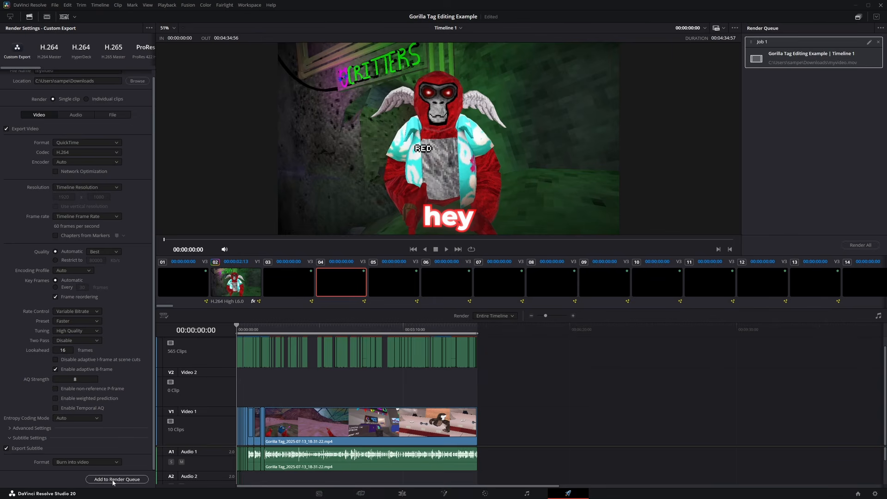
click(860, 245)
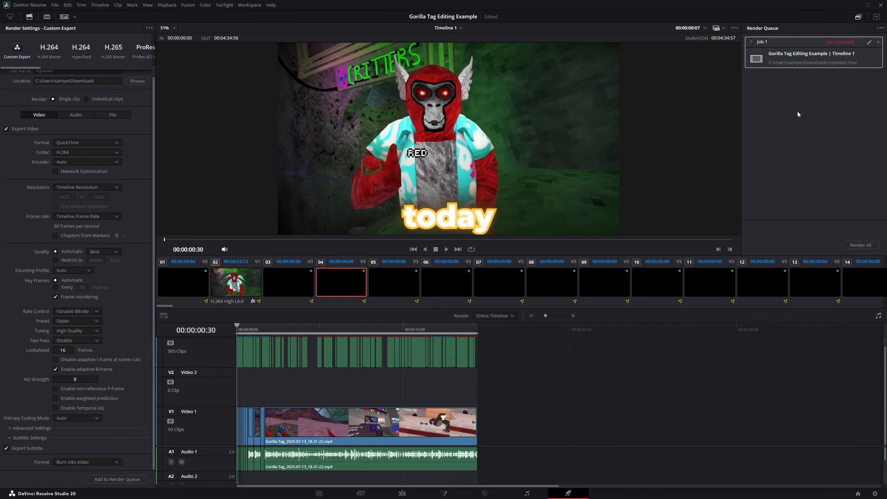